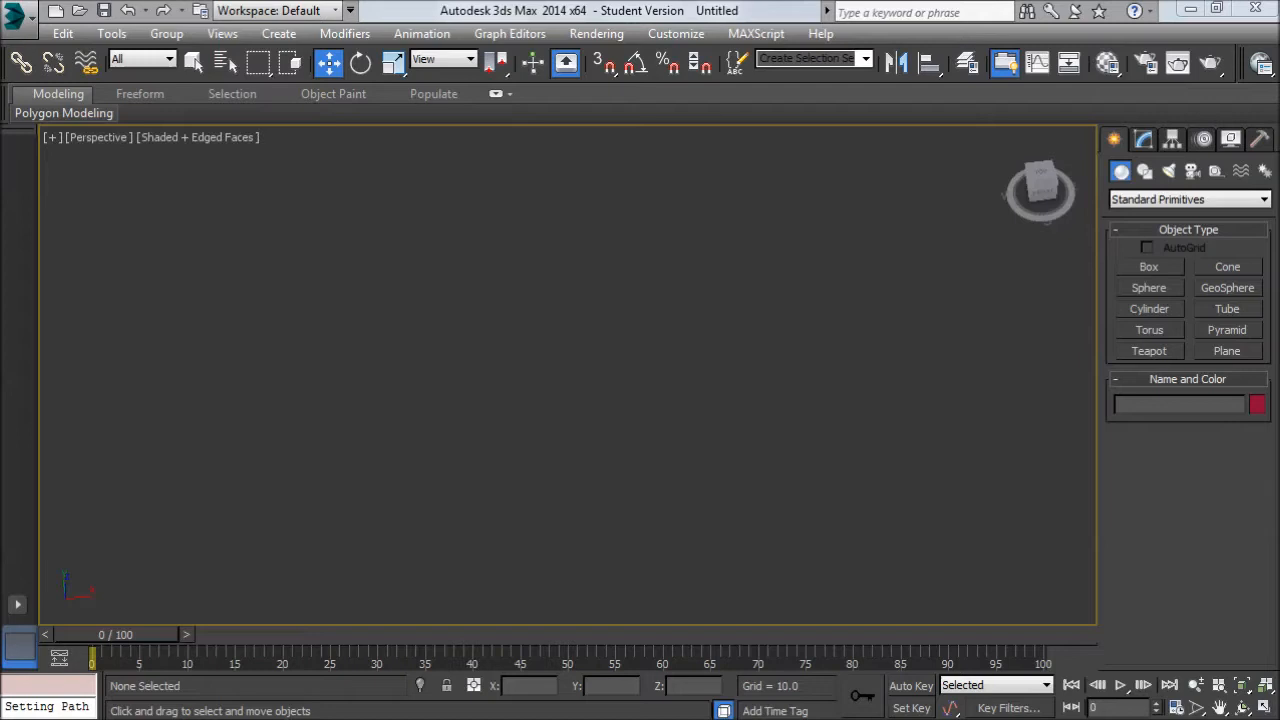
- Switch to the browser to examine the wicker fence reference photos, and return to the empty 3ds Max scene
drag(0, 171, 935, 112)
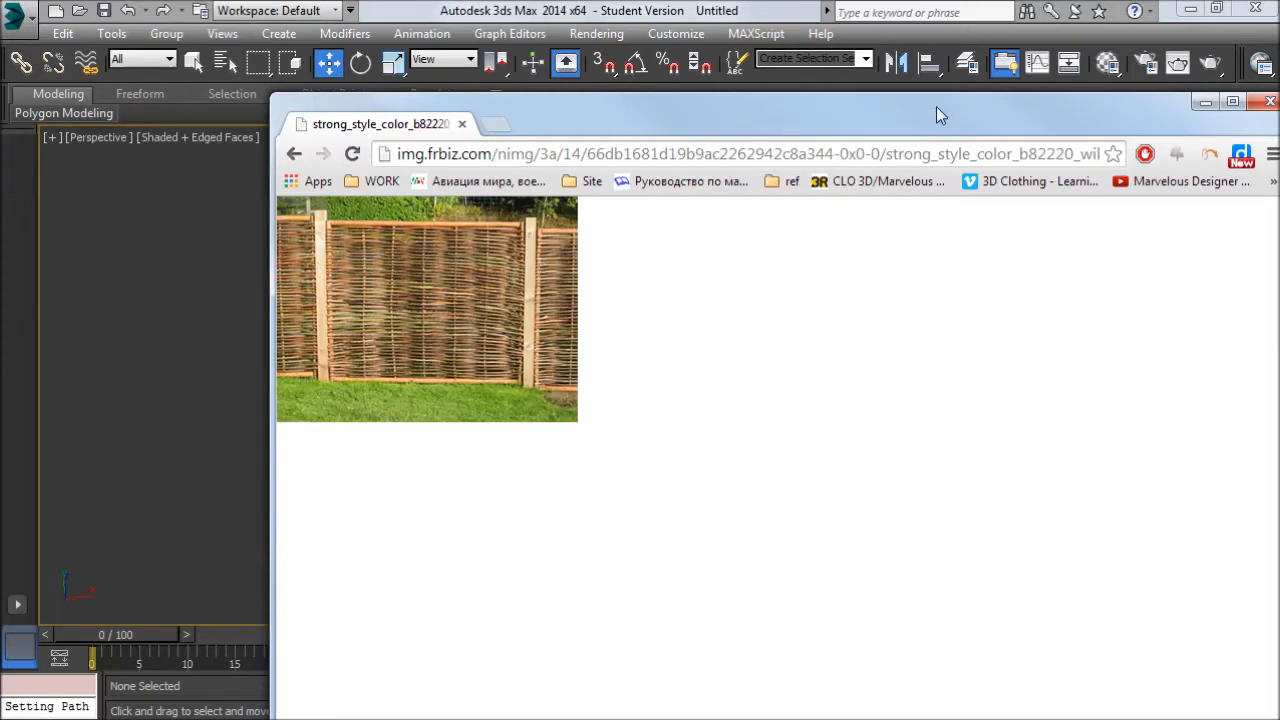
drag(960, 129, 0, 215)
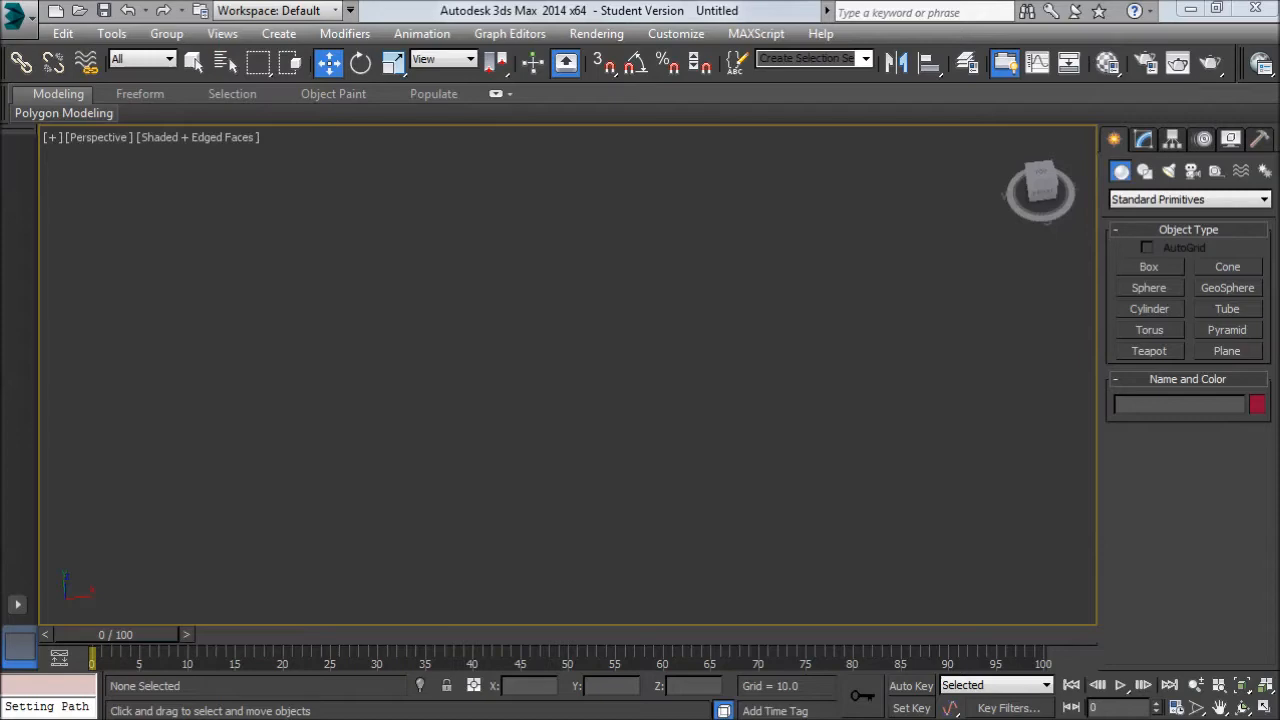
key(alt+Tab)
double_click(634, 126)
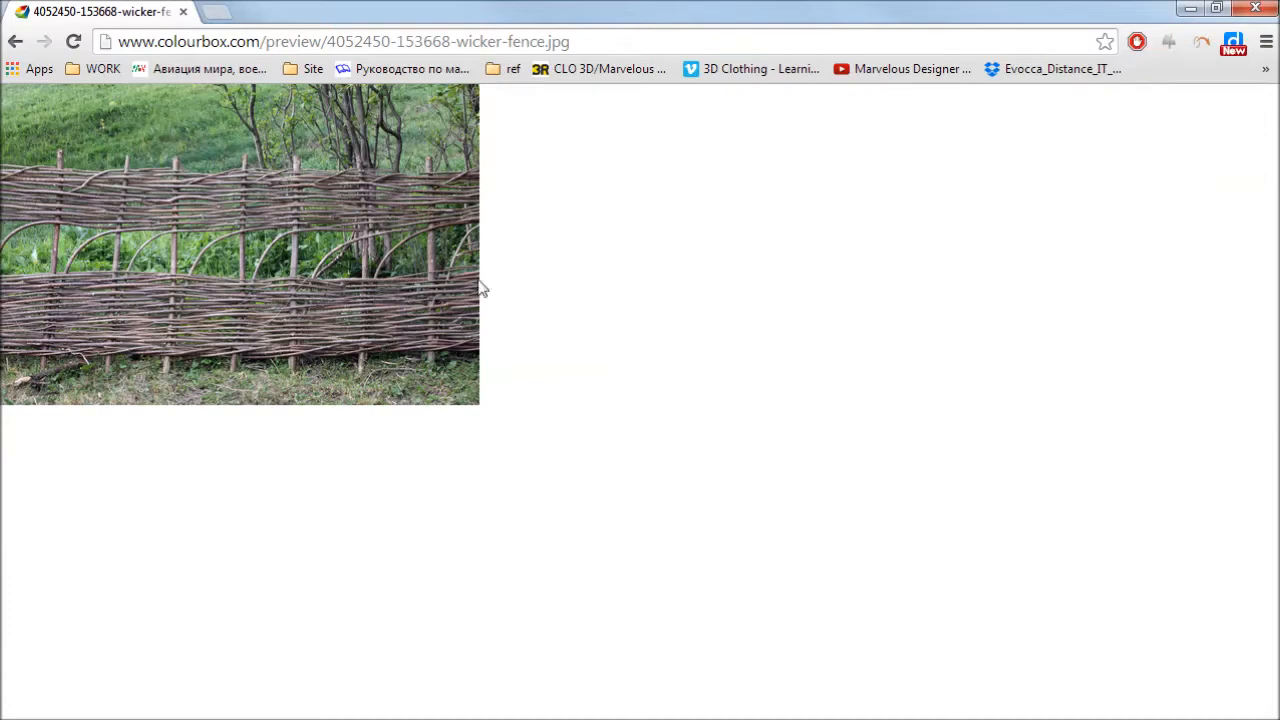
click(1188, 9)
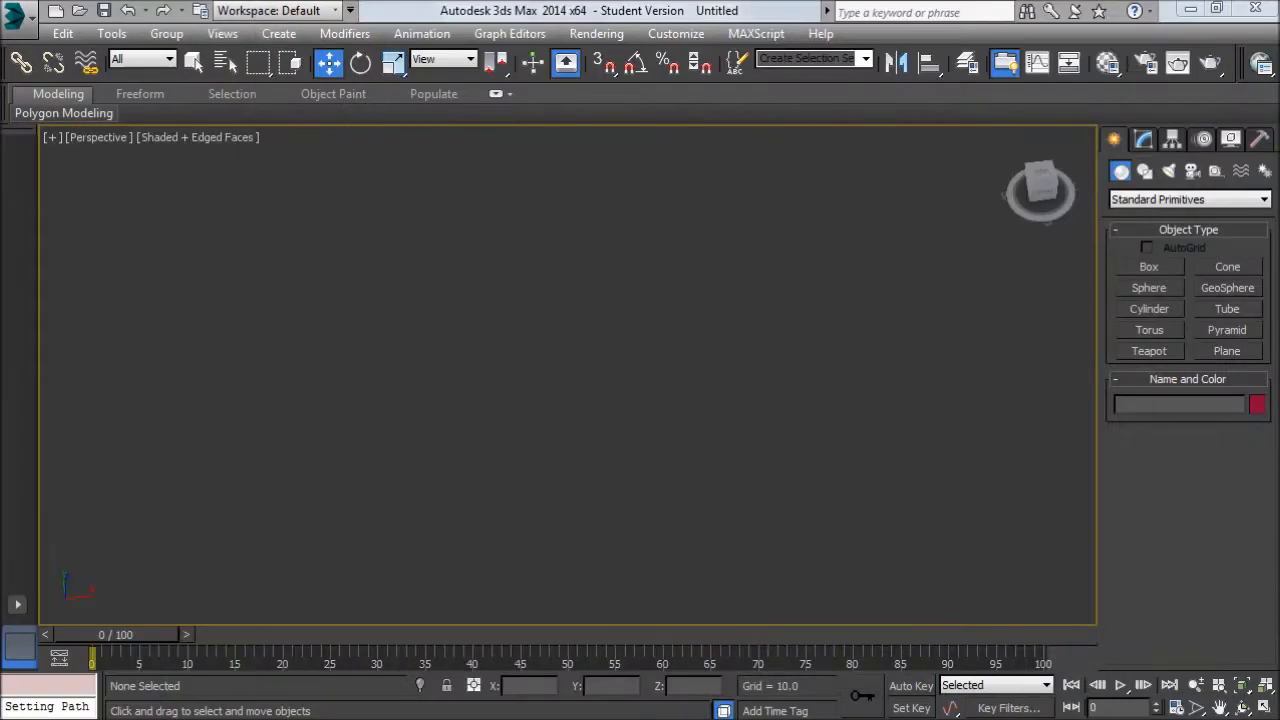
- Draw a wide plane about 633 wide and 121 long in the Front viewport of the four-view layout
click(1263, 706)
click(841, 273)
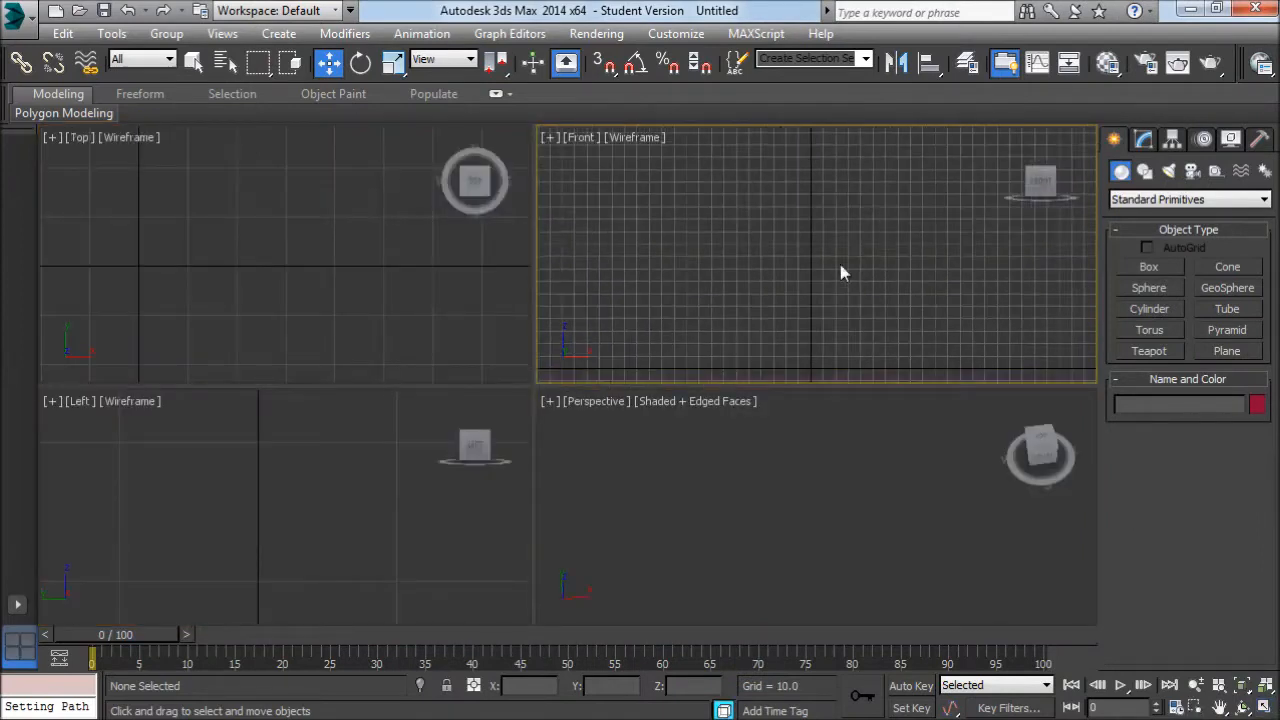
click(1222, 353)
scroll(929, 266, down, 2)
middle_drag(908, 246, 856, 313)
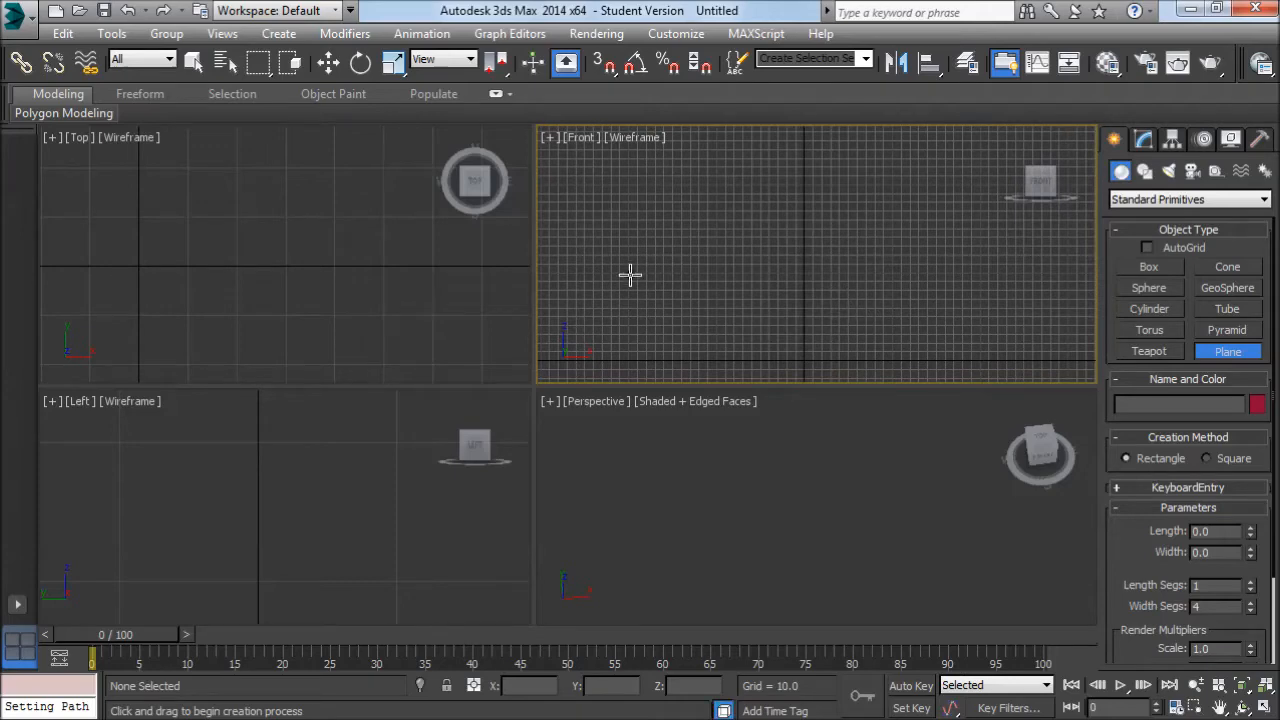
scroll(630, 260, down, 2)
drag(579, 239, 972, 314)
scroll(915, 537, down, 3)
alt+middle_drag(915, 537, 880, 486)
alt+middle_drag(897, 551, 940, 490)
key(w)
- Set the plane's width to 640, its length to 128 and its width segments to 12
click(1144, 138)
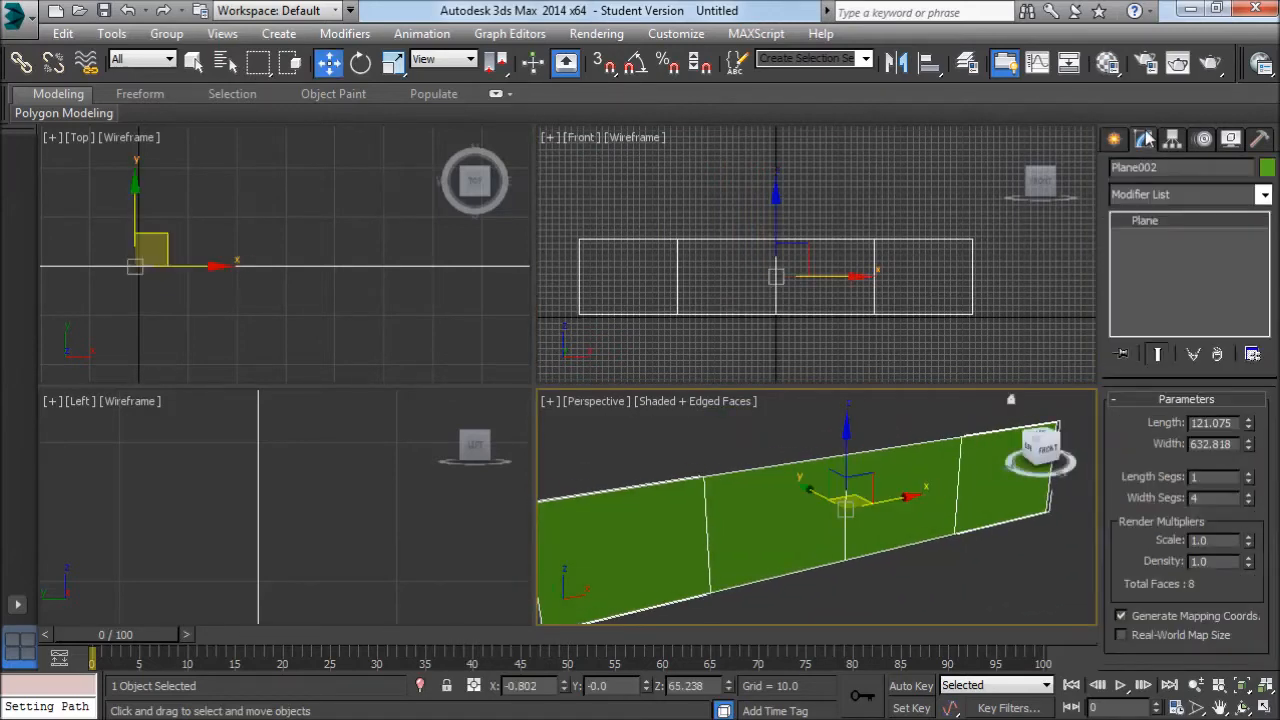
click(675, 243)
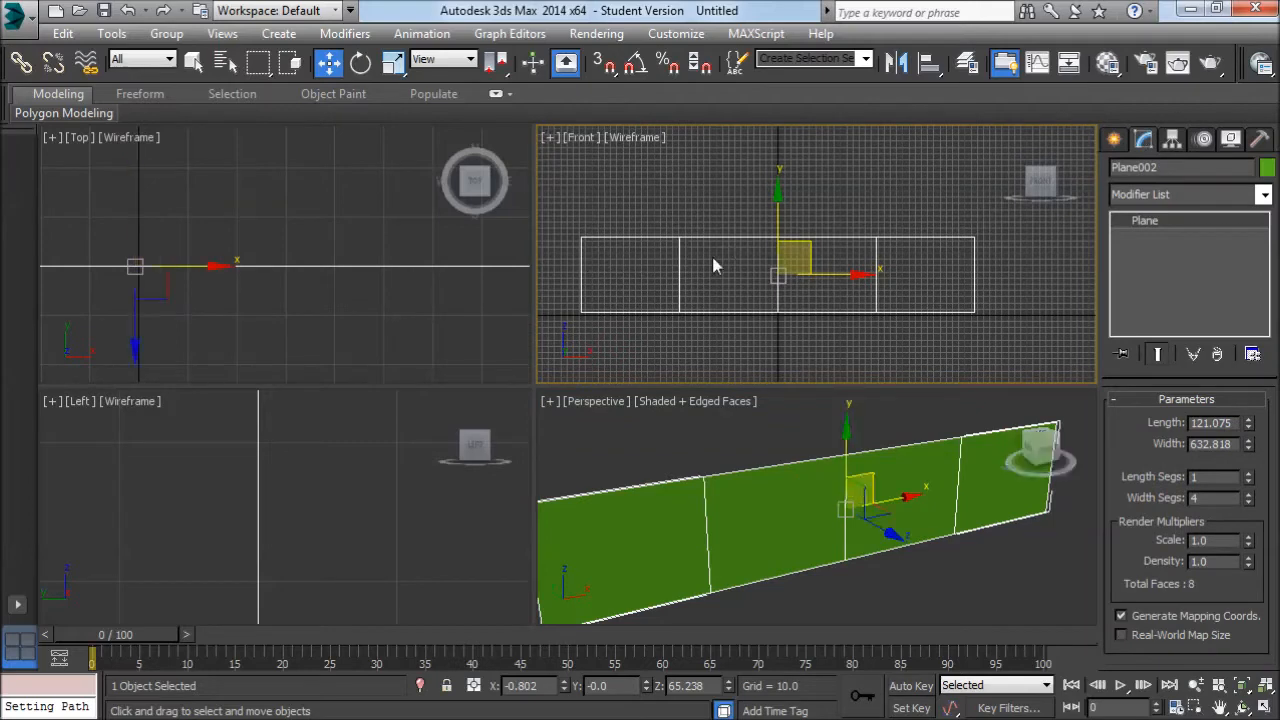
middle_drag(910, 269, 979, 254)
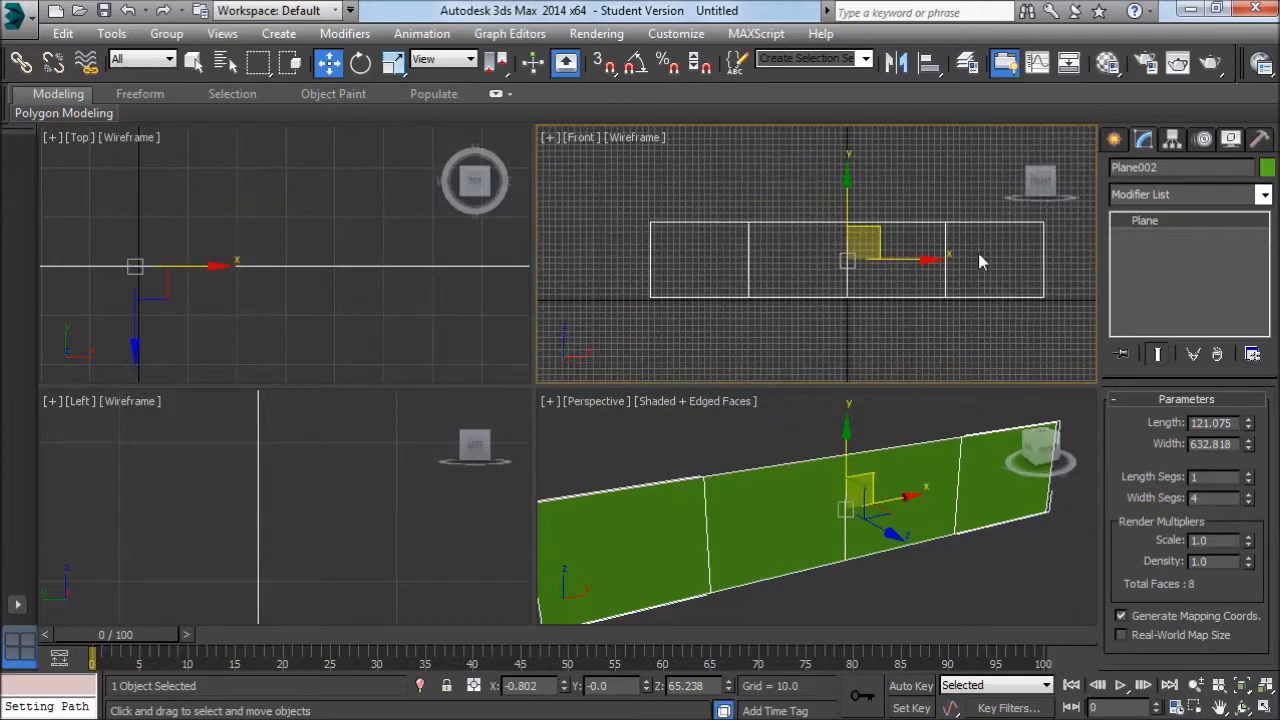
click(1113, 139)
middle_drag(684, 253, 657, 271)
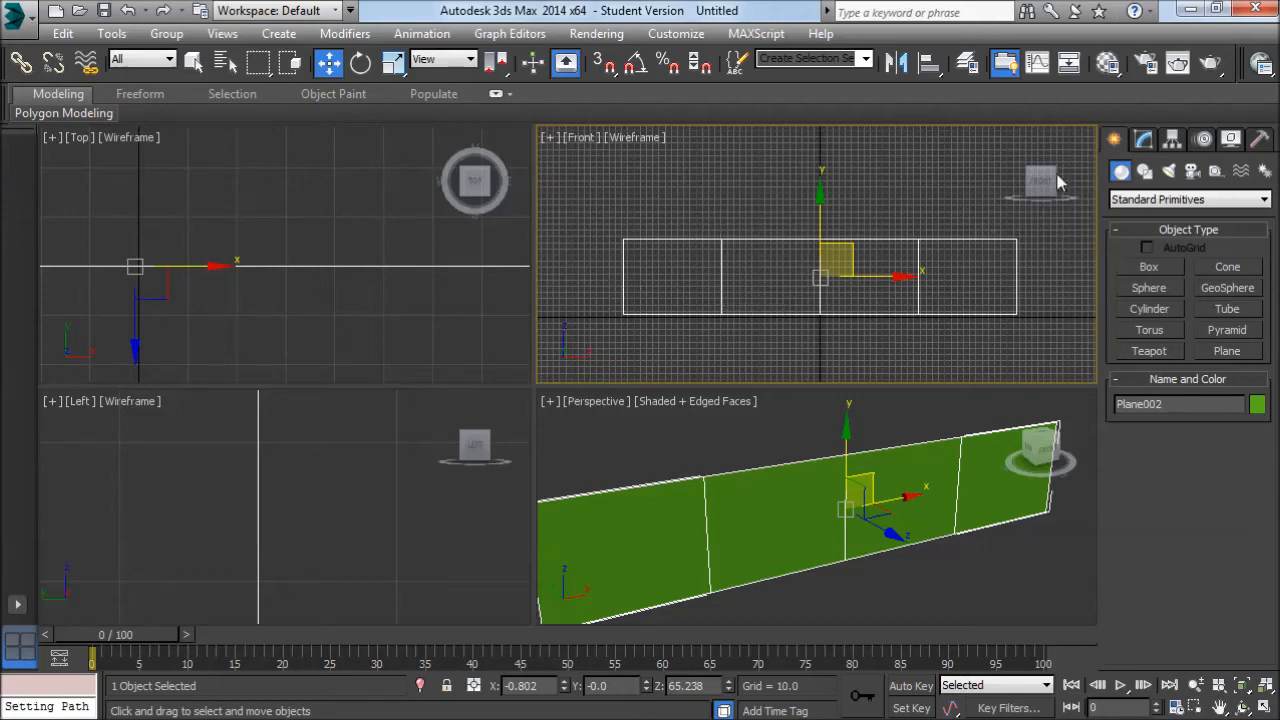
click(1143, 139)
drag(1236, 444, 1170, 444)
text(6)
drag(1230, 425, 1157, 426)
text(1)
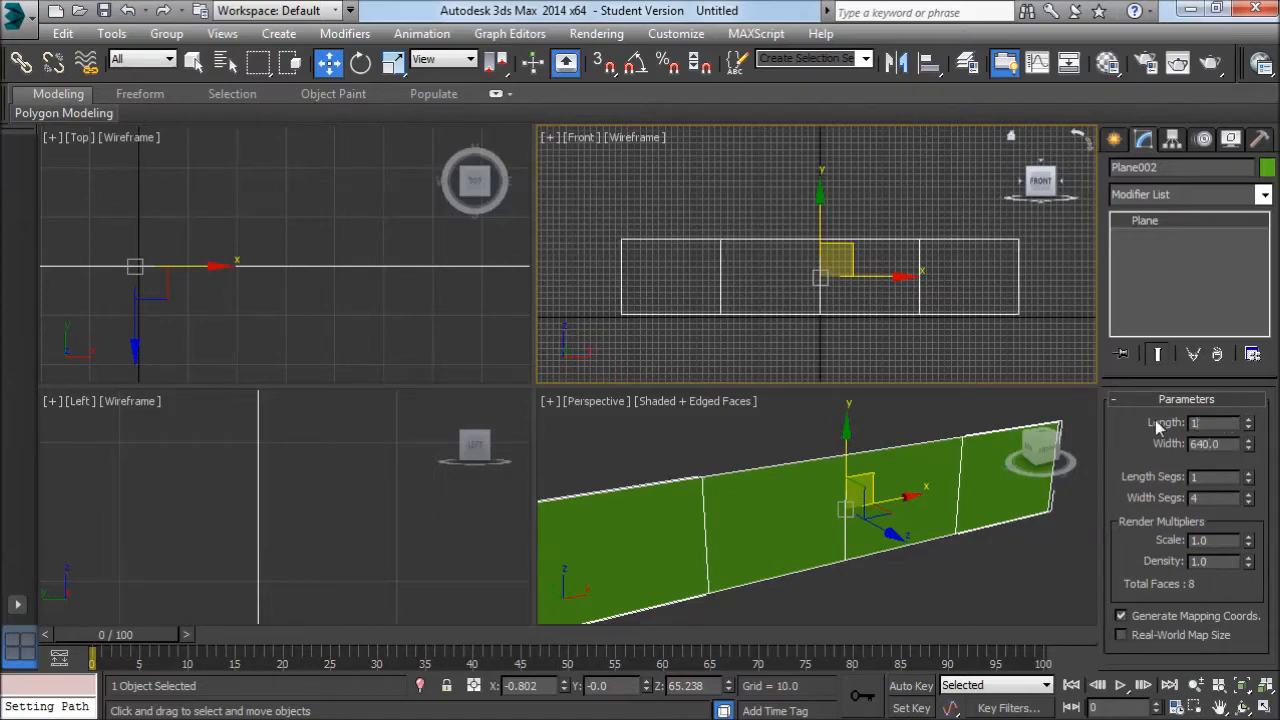
text(28)
key(Return)
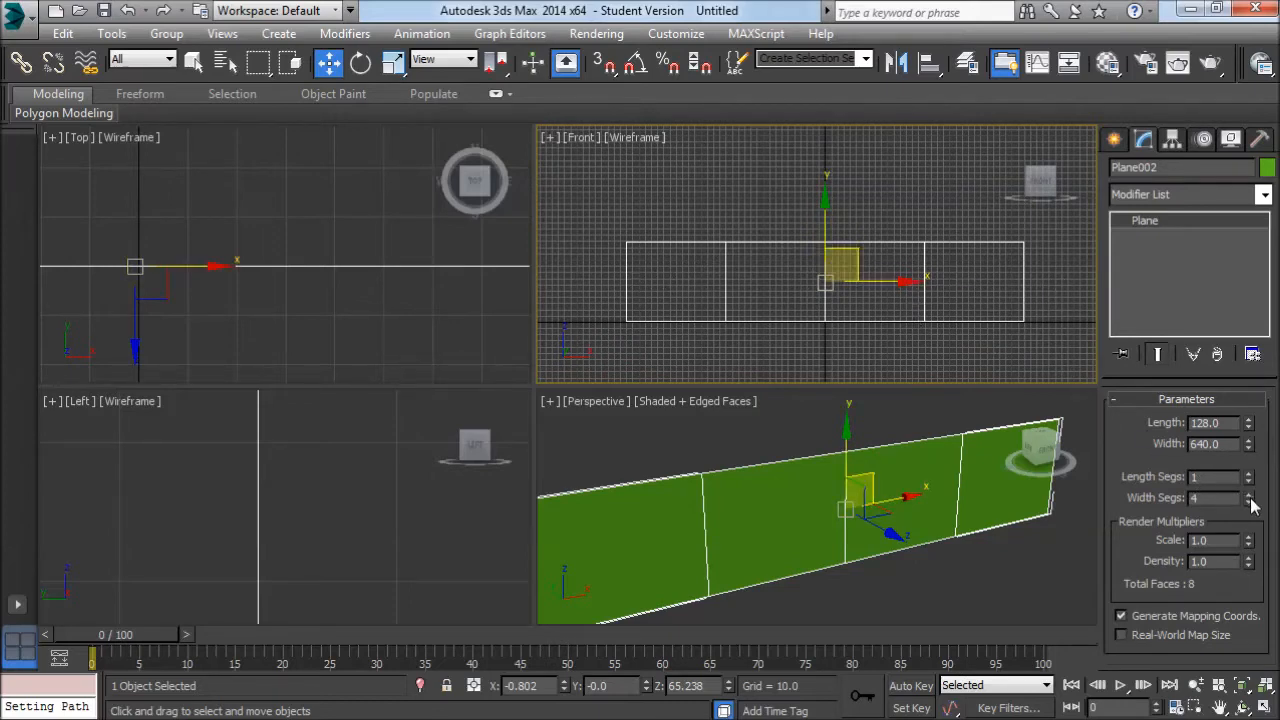
drag(1249, 484, 1228, 306)
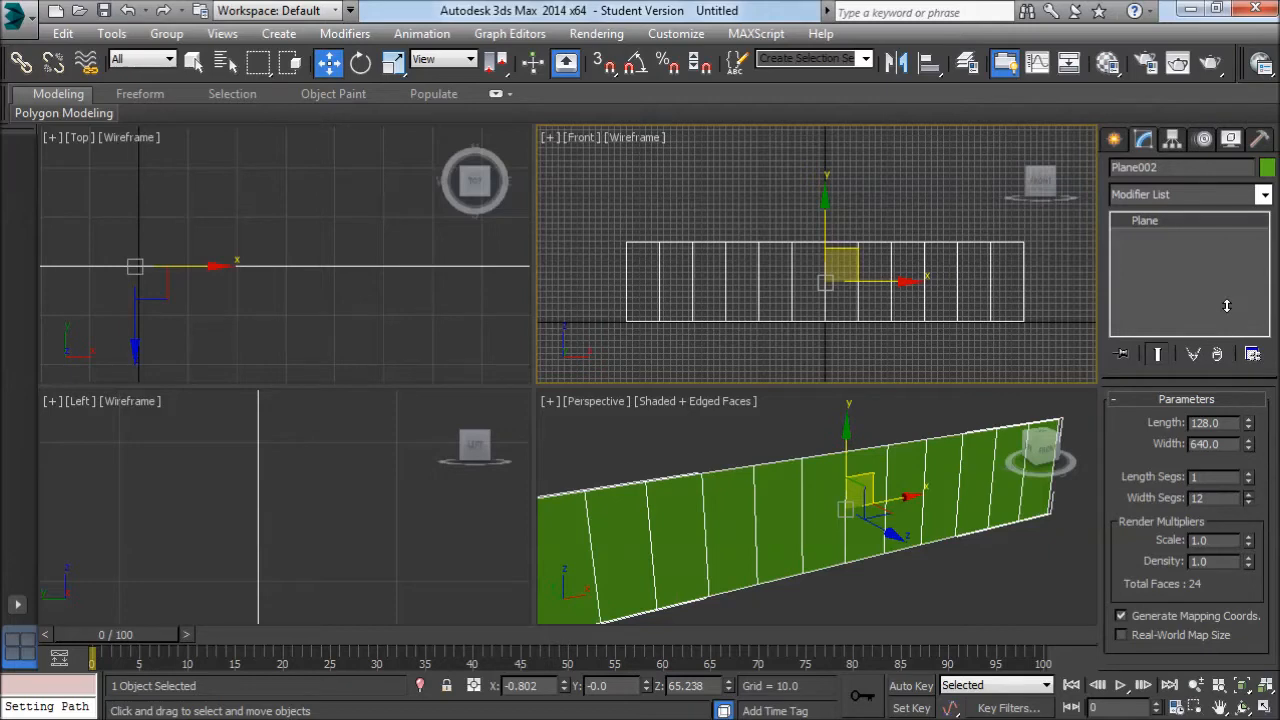
- Convert the segmented plane to an Editable Poly
scroll(894, 204, up, 2)
right_click(1140, 222)
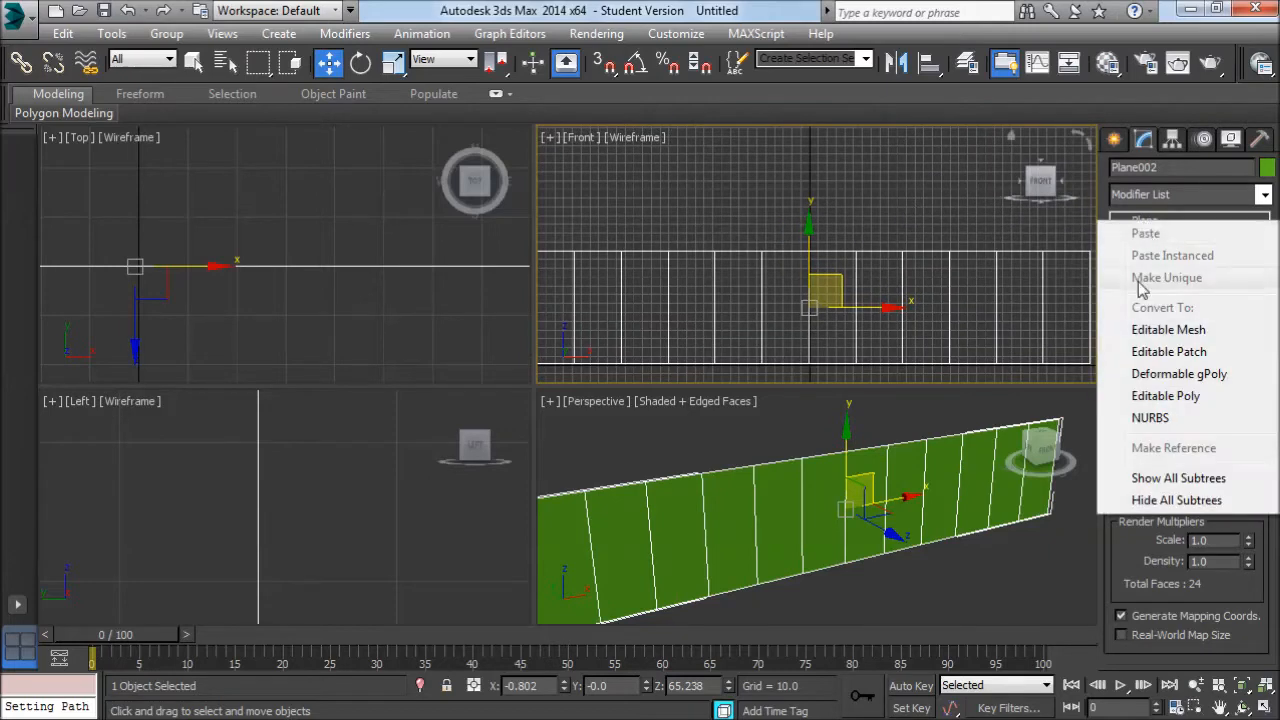
click(1170, 396)
- Create a linear shape from all the vertical edges of the plane
click(1121, 221)
click(1153, 252)
scroll(840, 250, down, 2)
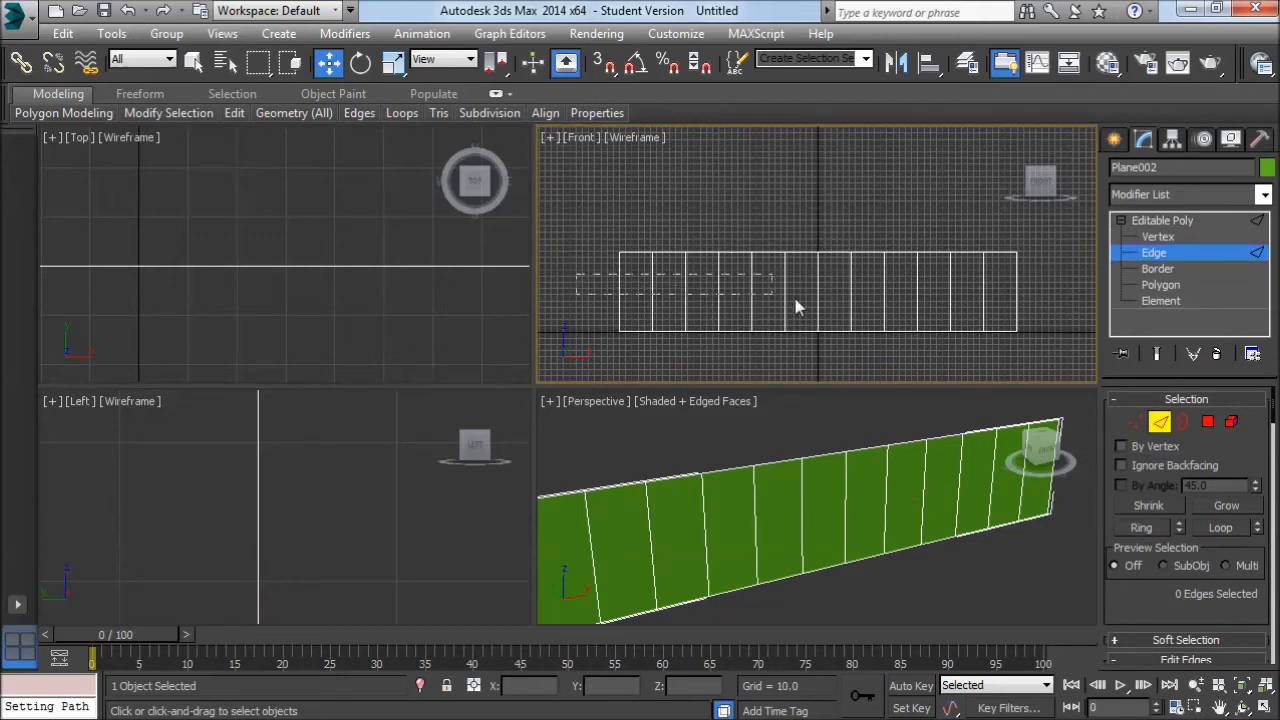
drag(1083, 326, 1086, 320)
middle_drag(912, 306, 985, 290)
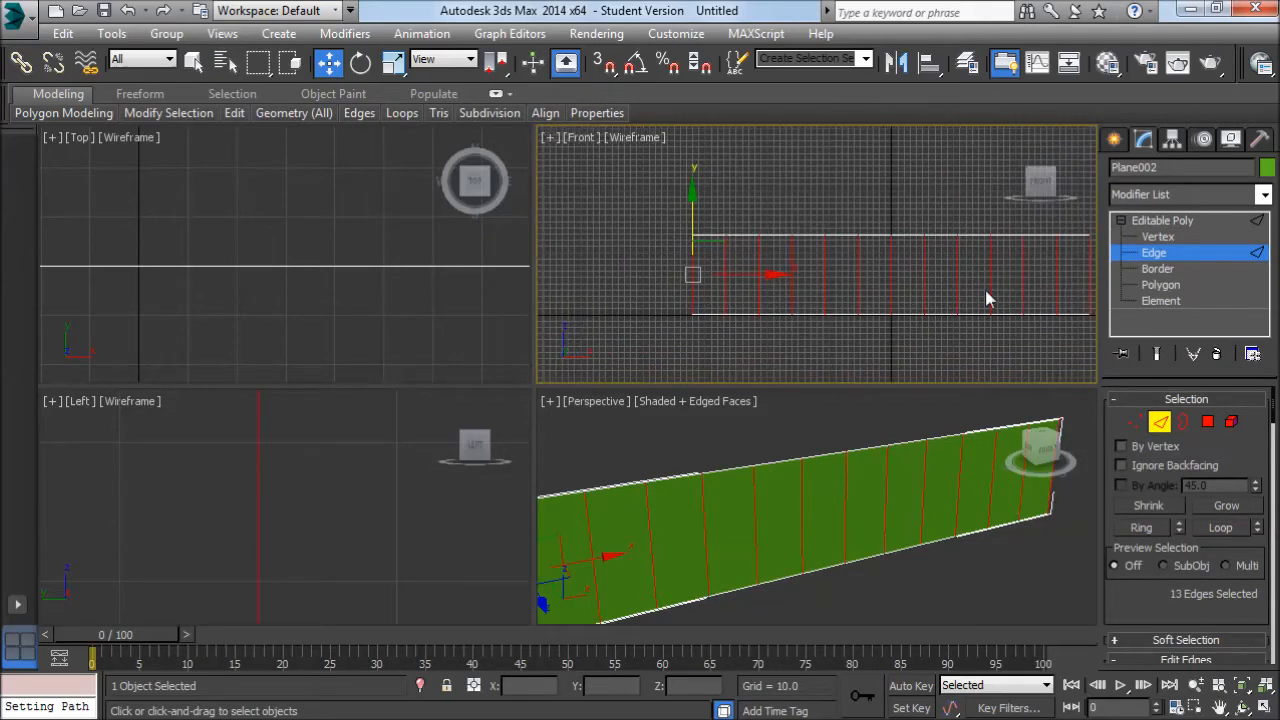
right_click(848, 266)
click(803, 452)
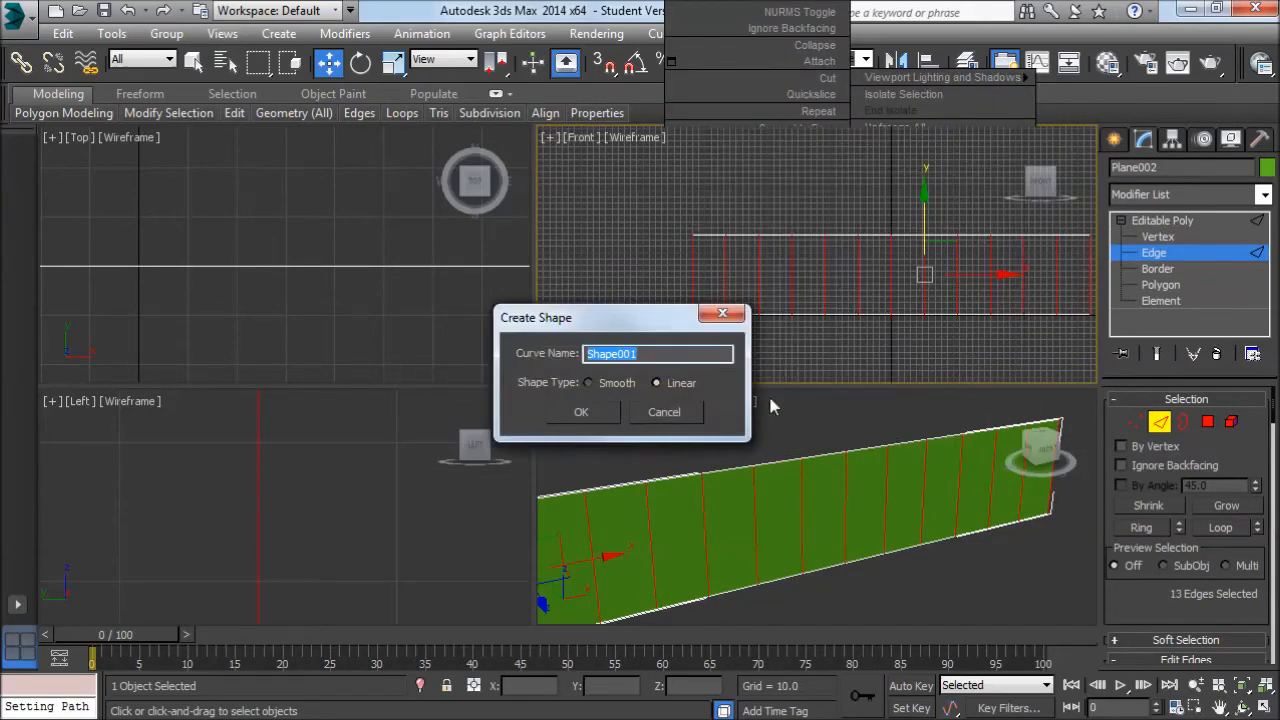
click(581, 412)
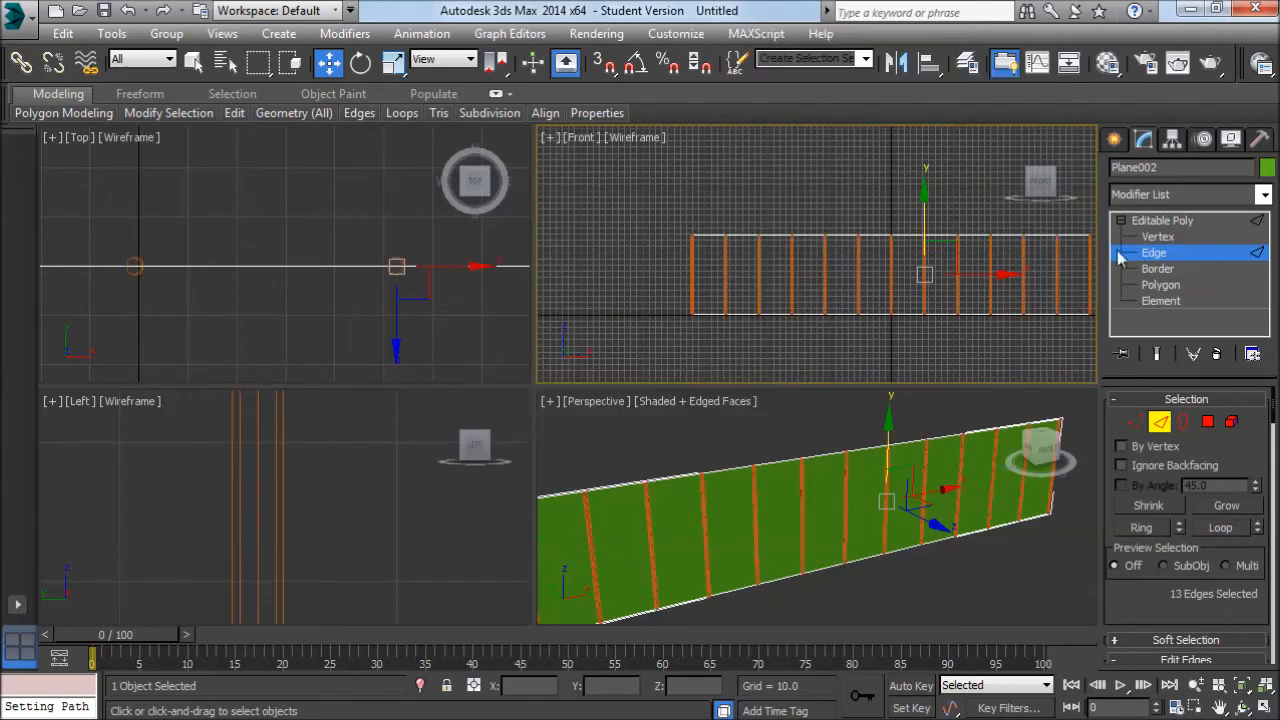
- Maximize the Perspective viewport and hide the green plane so that only the stakes are displayed
click(1114, 139)
scroll(861, 513, up, 3)
click(1267, 708)
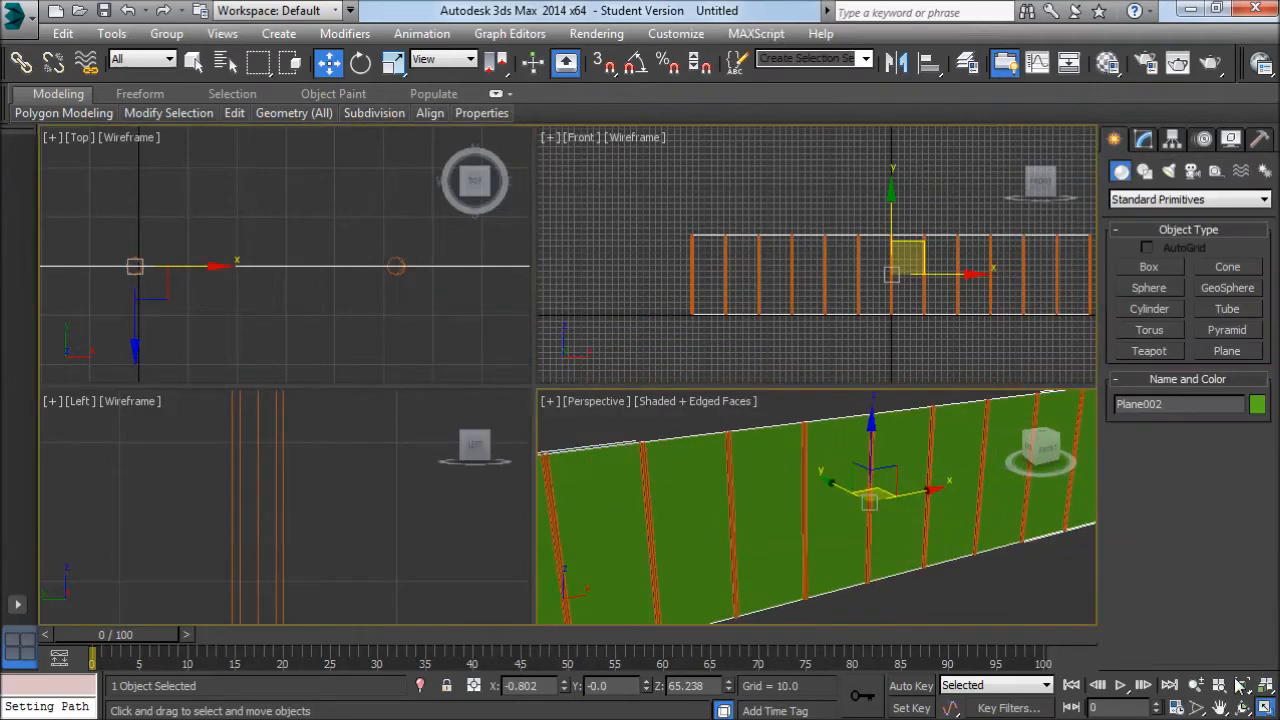
scroll(740, 363, down, 2)
right_click(792, 385)
click(848, 330)
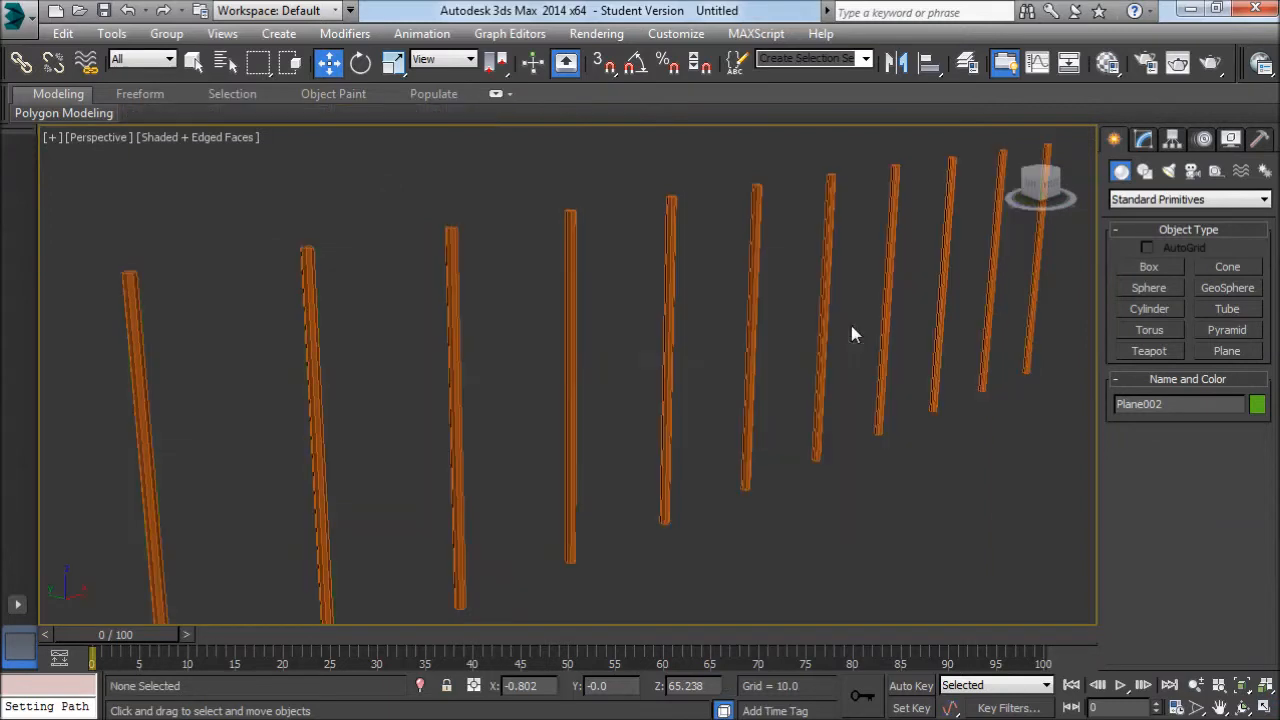
- Turn off edged faces in the Perspective viewport and bring up the stake shape's rendering parameters
click(668, 340)
click(189, 138)
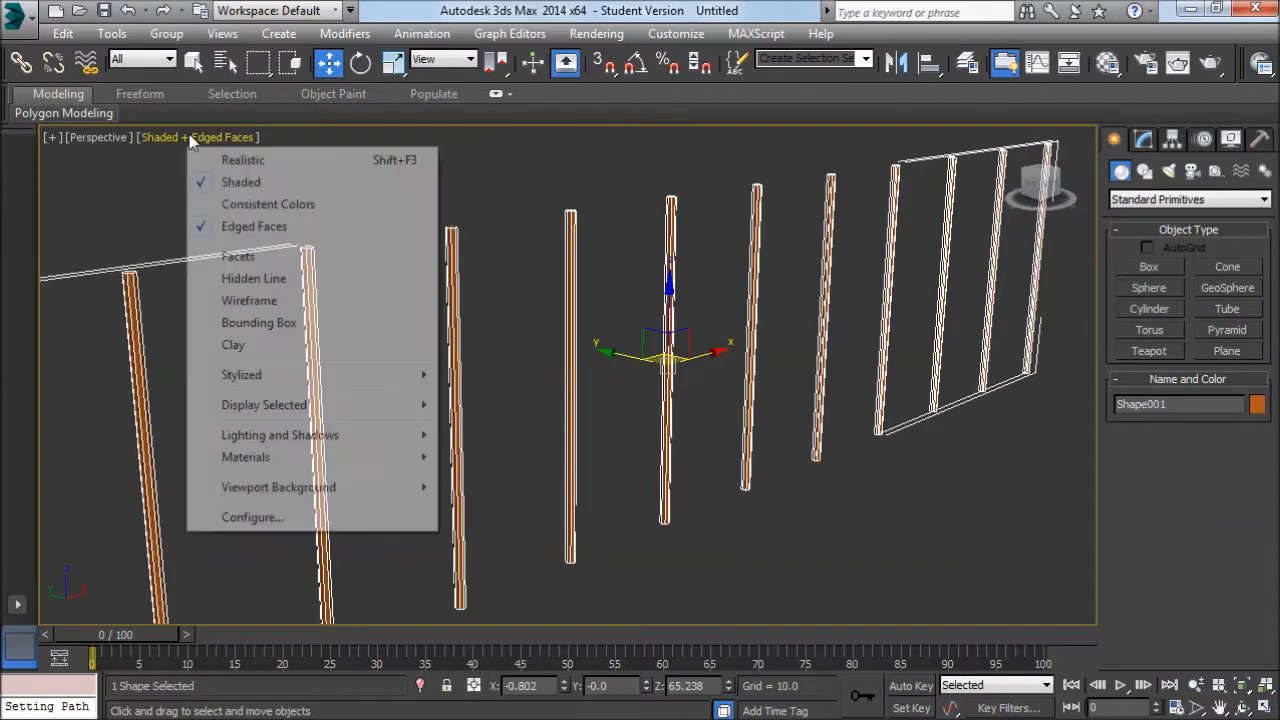
click(268, 228)
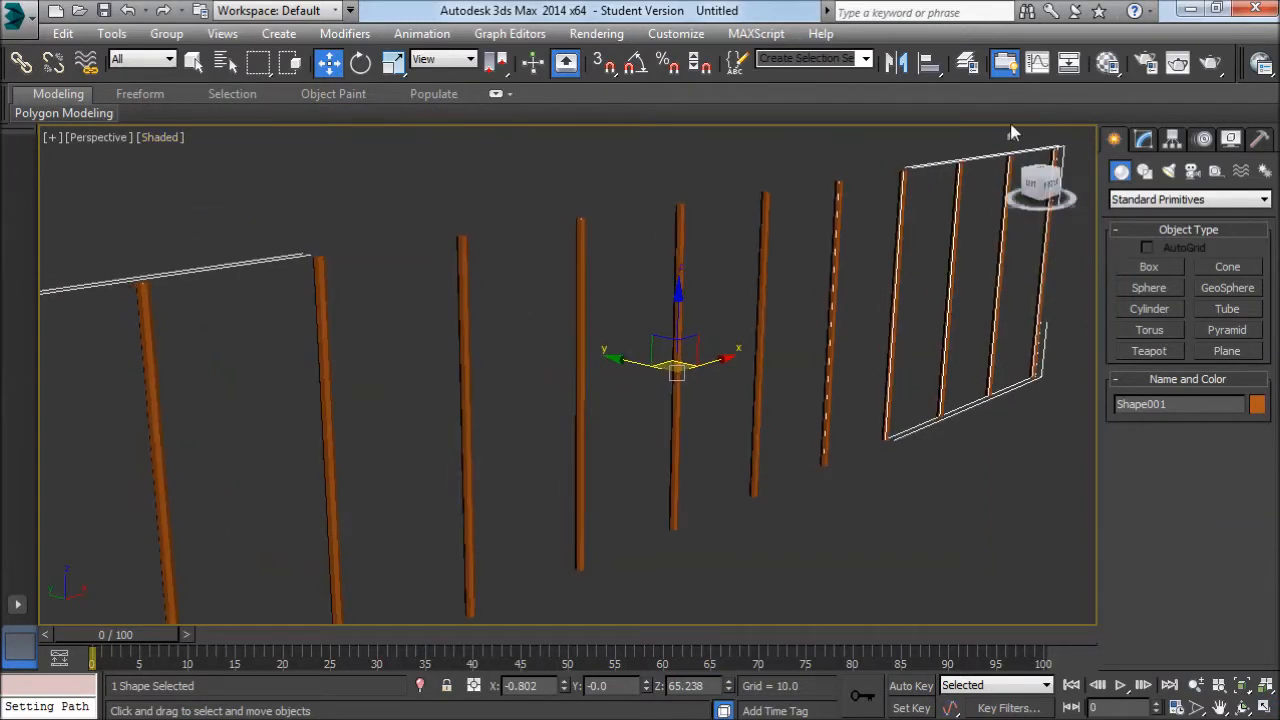
click(1147, 143)
middle_drag(876, 447, 1009, 443)
scroll(1256, 513, up, 5)
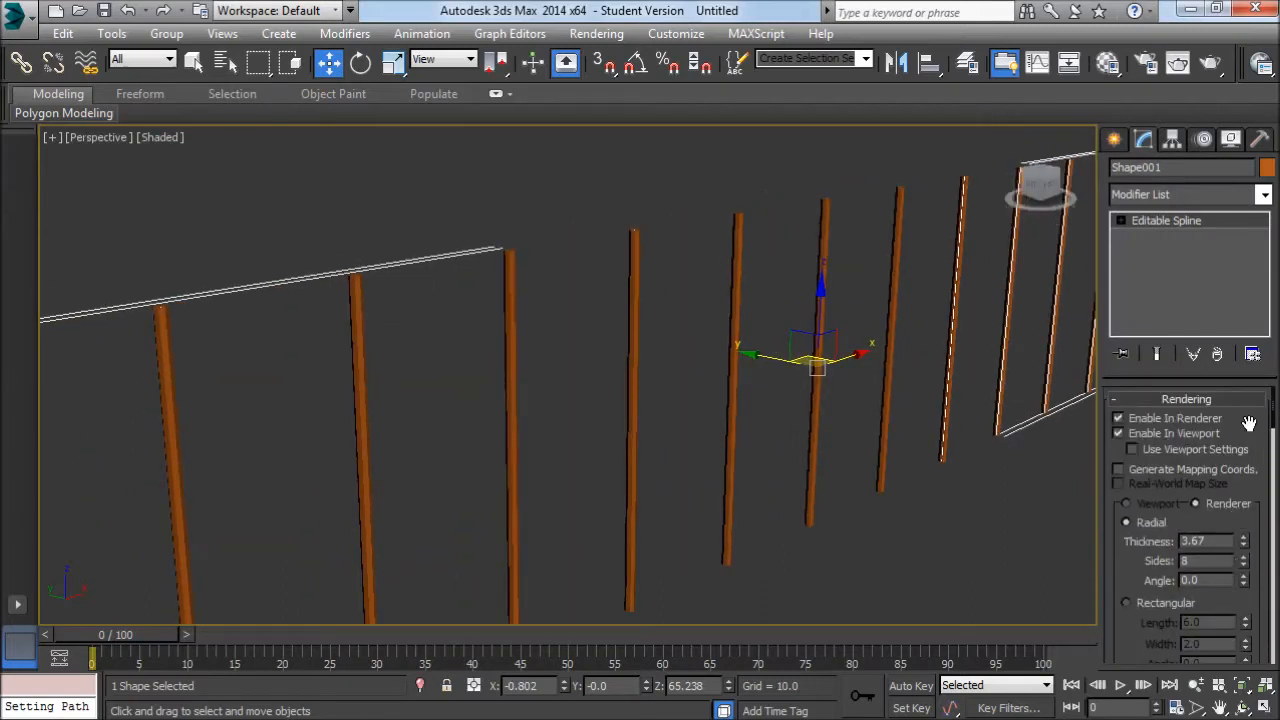
- Toggle the stake shape's Enable In Viewport option off and on again
click(1193, 429)
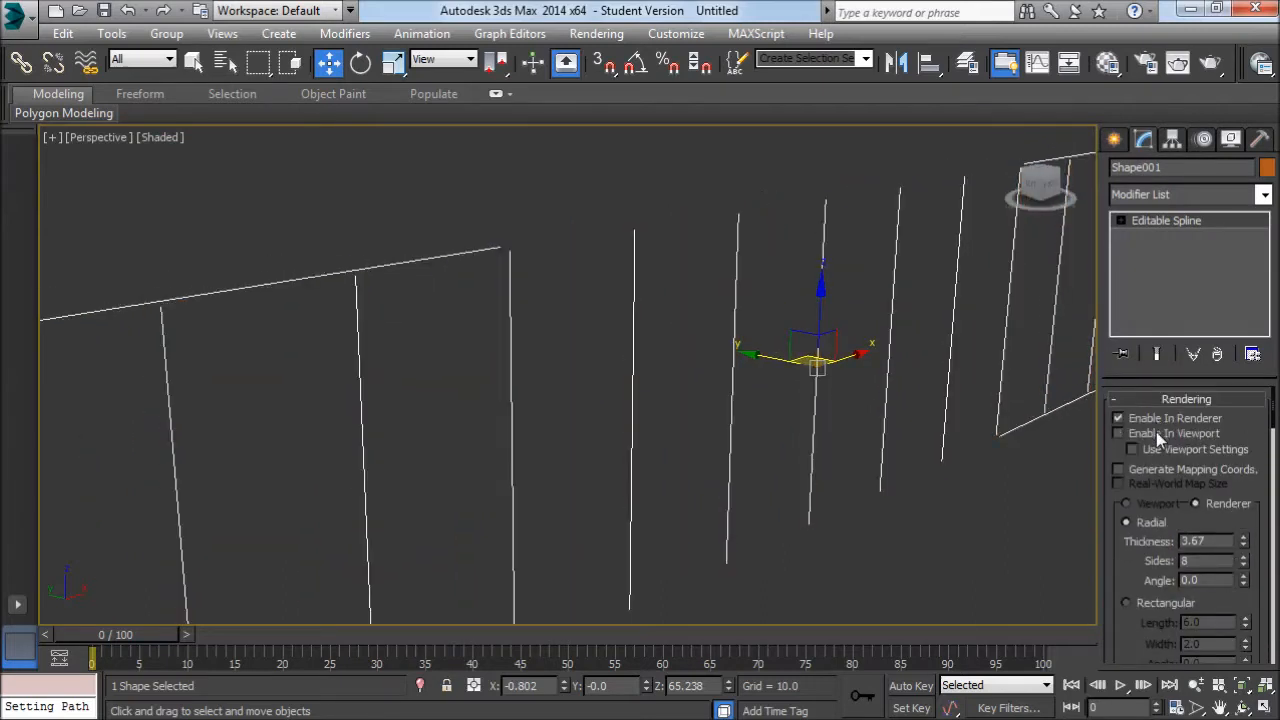
click(1156, 432)
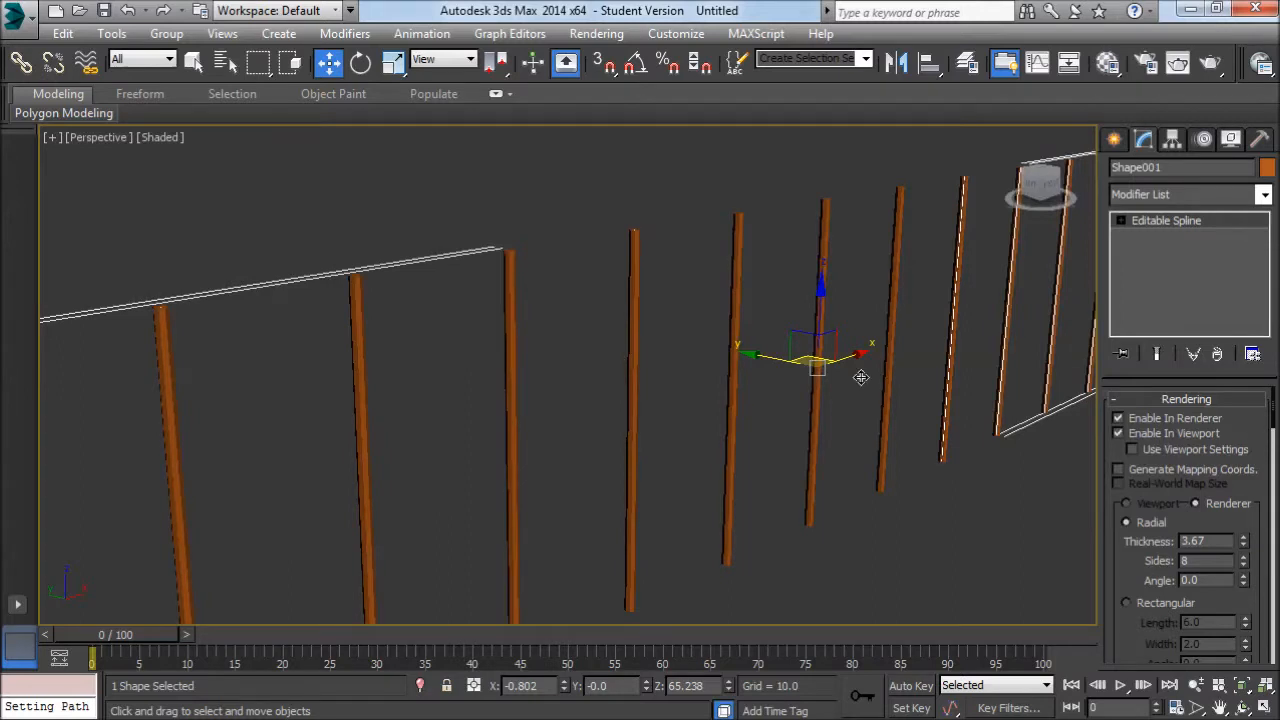
drag(1251, 435, 1244, 413)
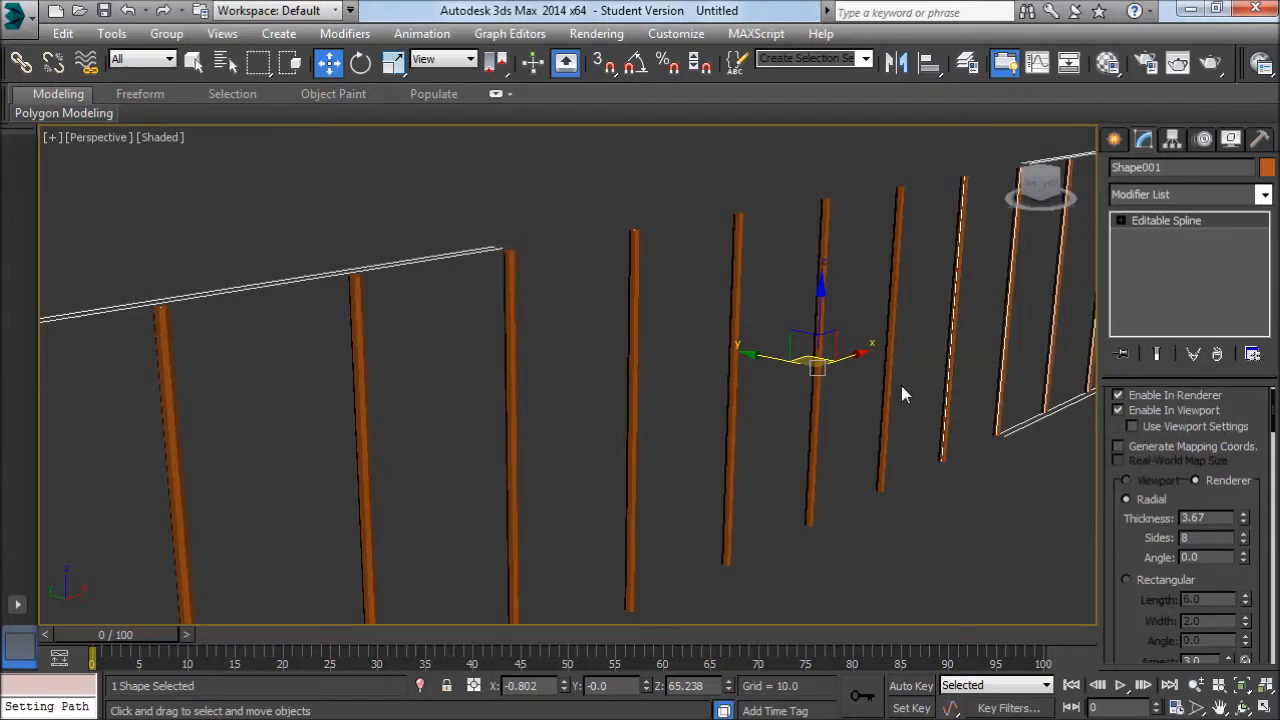
- Enable Generate Mapping Coords for the stake shape and set its radial thickness to 4.624
scroll(706, 394, up, 3)
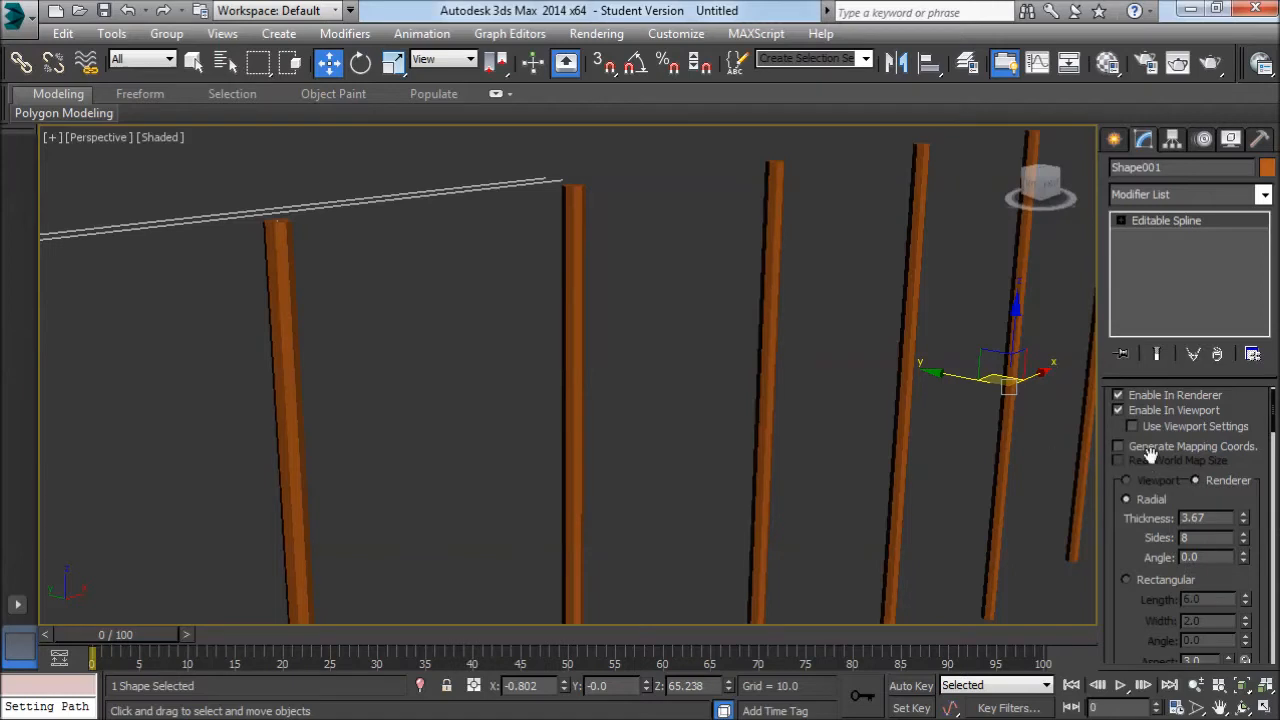
click(1119, 446)
drag(1254, 406, 1252, 346)
middle_drag(796, 400, 701, 355)
scroll(765, 370, down, 4)
scroll(749, 355, up, 2)
drag(1254, 444, 1243, 416)
middle_drag(884, 447, 871, 443)
scroll(790, 433, down, 3)
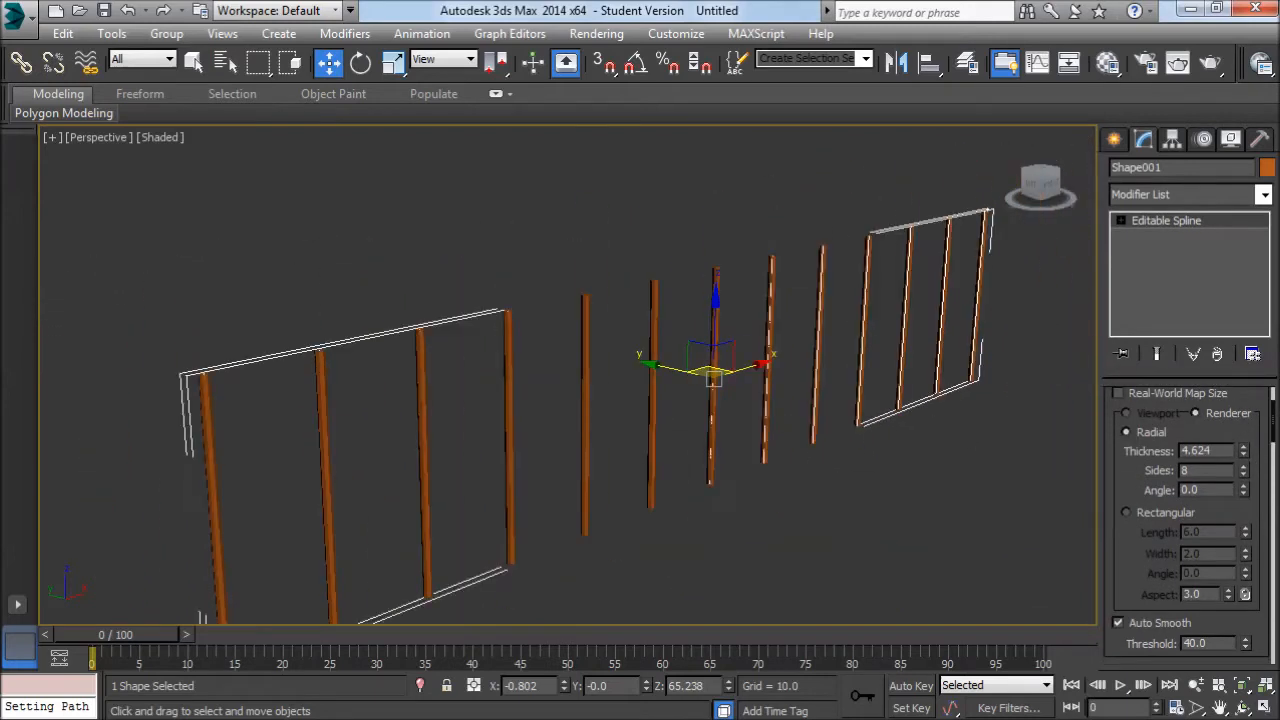
drag(1262, 474, 1262, 564)
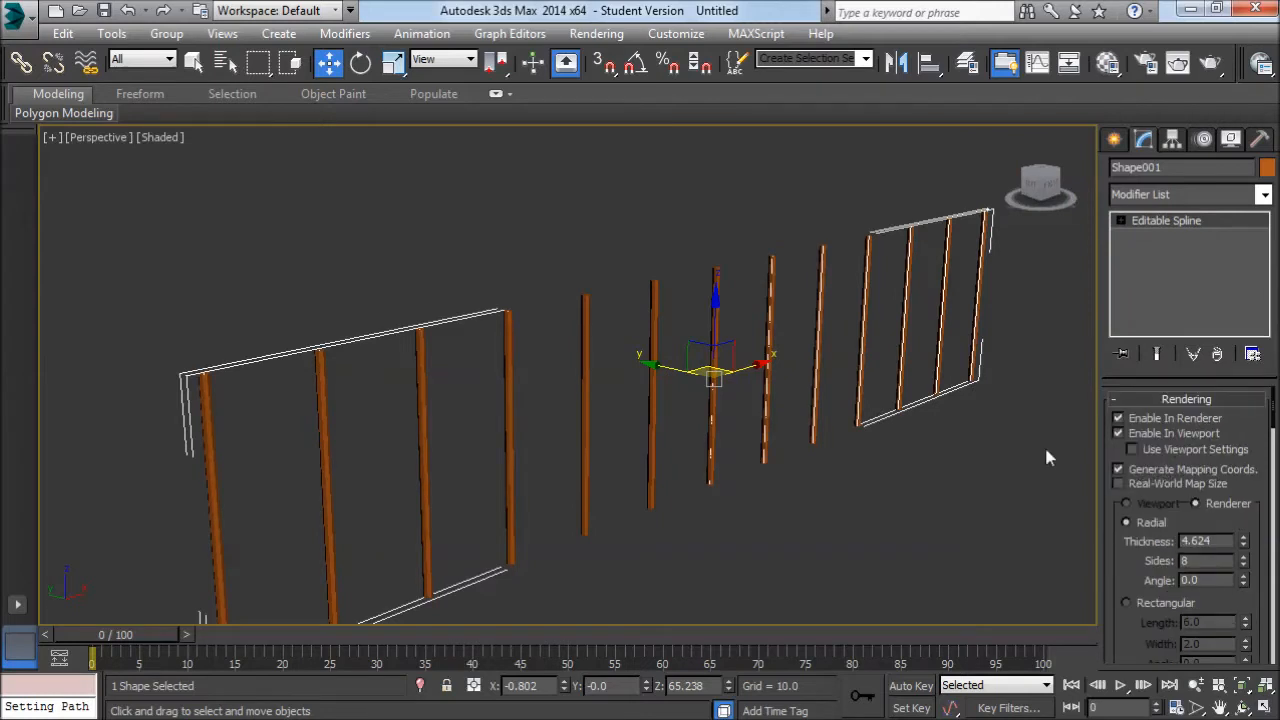
- Convert the stake spline shape to an Editable Poly
scroll(1048, 458, up, 4)
right_click(1157, 219)
click(1167, 413)
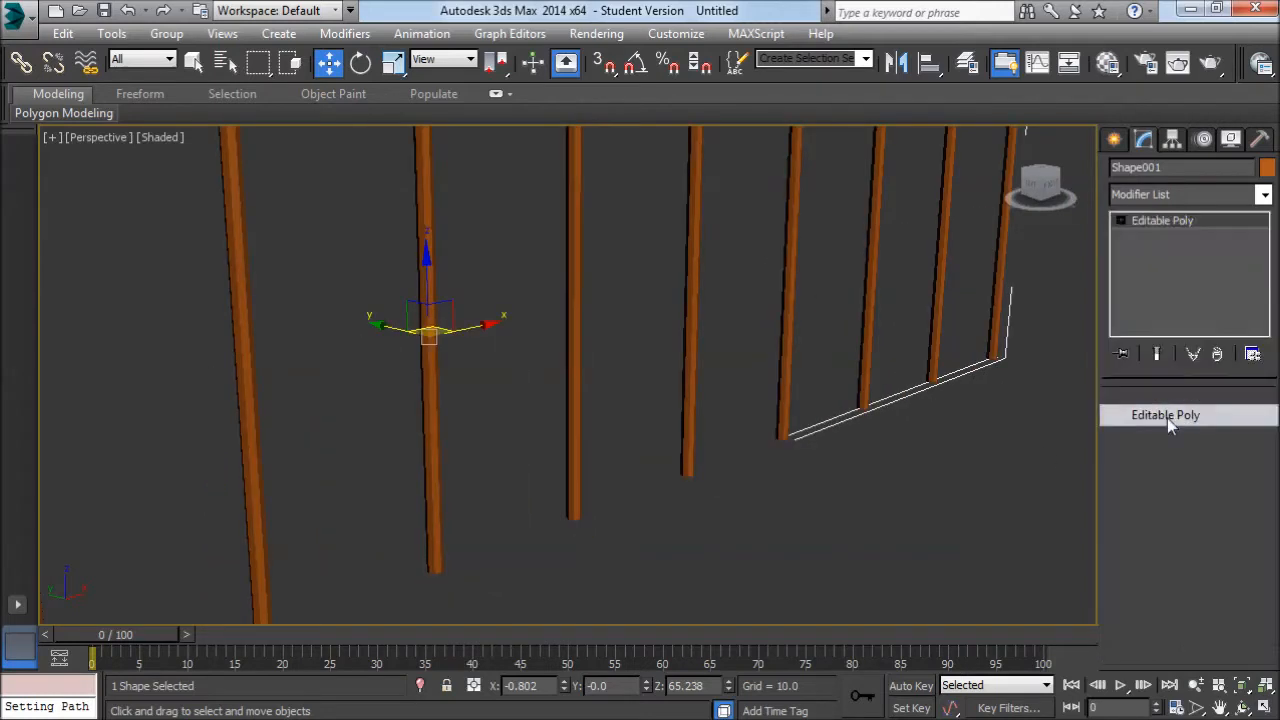
- Select all polygons of the stakes, apply Auto Smooth at 45, and deselect the object
click(1210, 421)
scroll(1220, 537, down, 10)
scroll(1220, 537, up, 7)
key(ctrl+a)
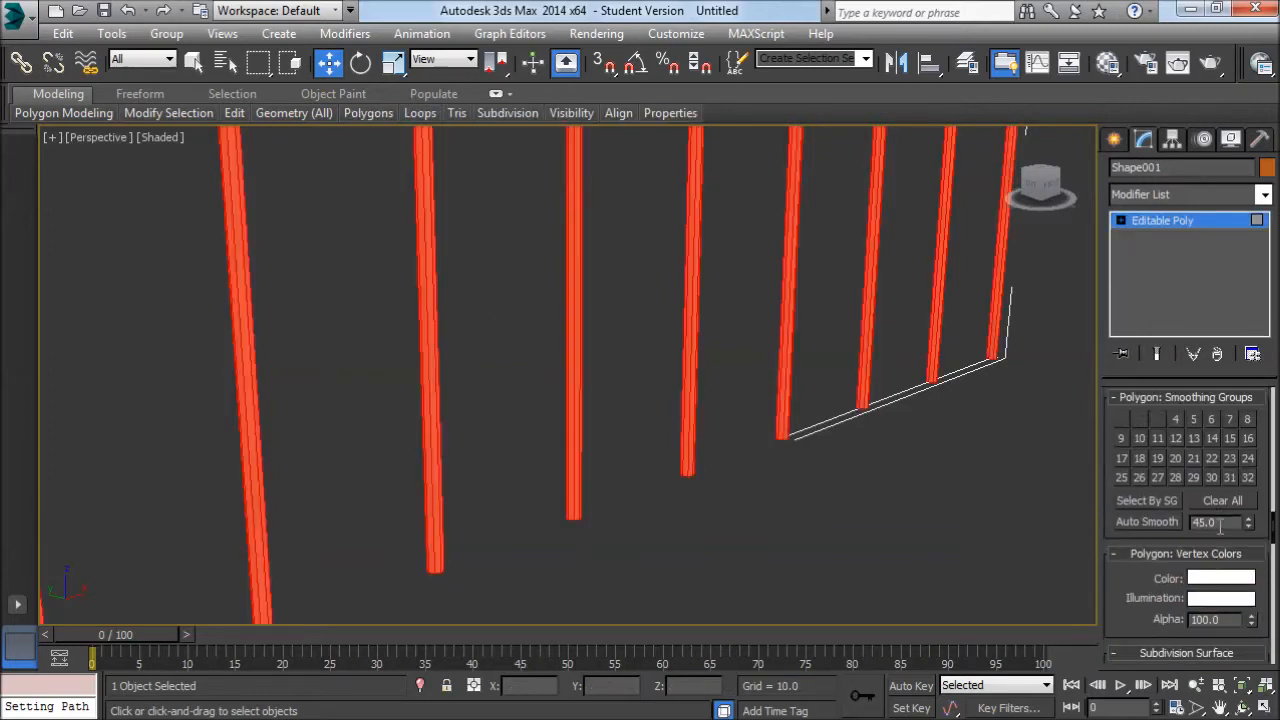
click(1148, 522)
click(862, 454)
middle_drag(712, 328, 724, 380)
click(1114, 139)
click(772, 152)
- Look over the row of stakes and compare it with the fence reference photo in the browser
middle_drag(710, 308, 862, 280)
scroll(837, 369, down, 5)
scroll(714, 382, up, 3)
middle_drag(838, 372, 741, 355)
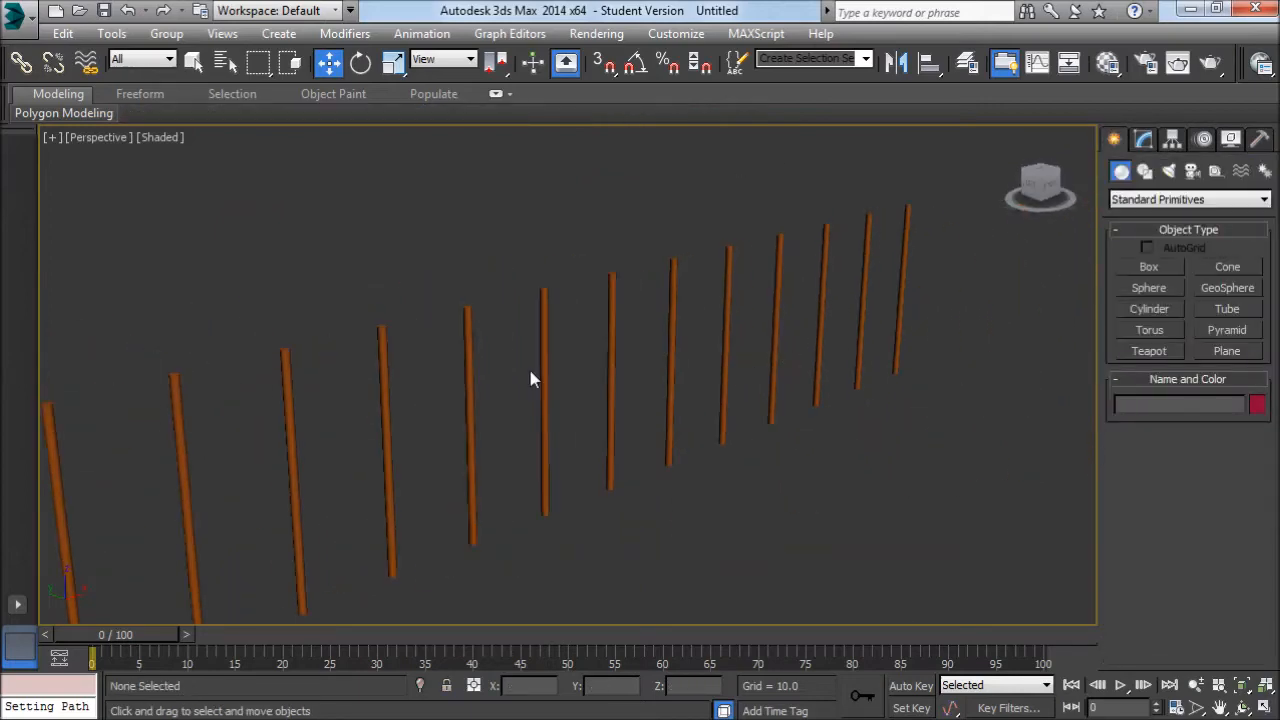
key(alt+Tab)
drag(522, 276, 480, 188)
drag(793, 176, 0, 160)
- Unhide all objects and delete the leftover tan strip crossing the stakes
right_click(706, 432)
click(740, 338)
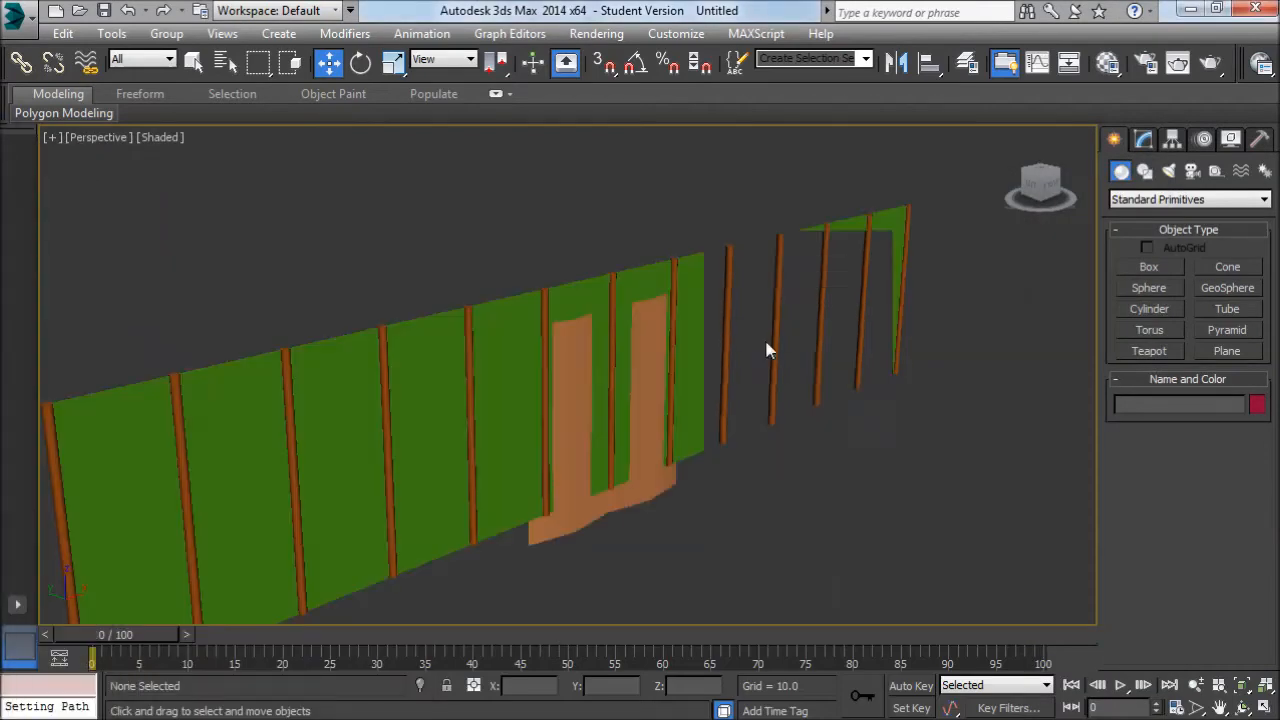
click(588, 506)
key(Delete)
- Lower the green plane's upper row of vertices to a Z of about 123.4, slightly below the stake tops
click(760, 417)
key(z)
alt+middle_drag(768, 391, 855, 370)
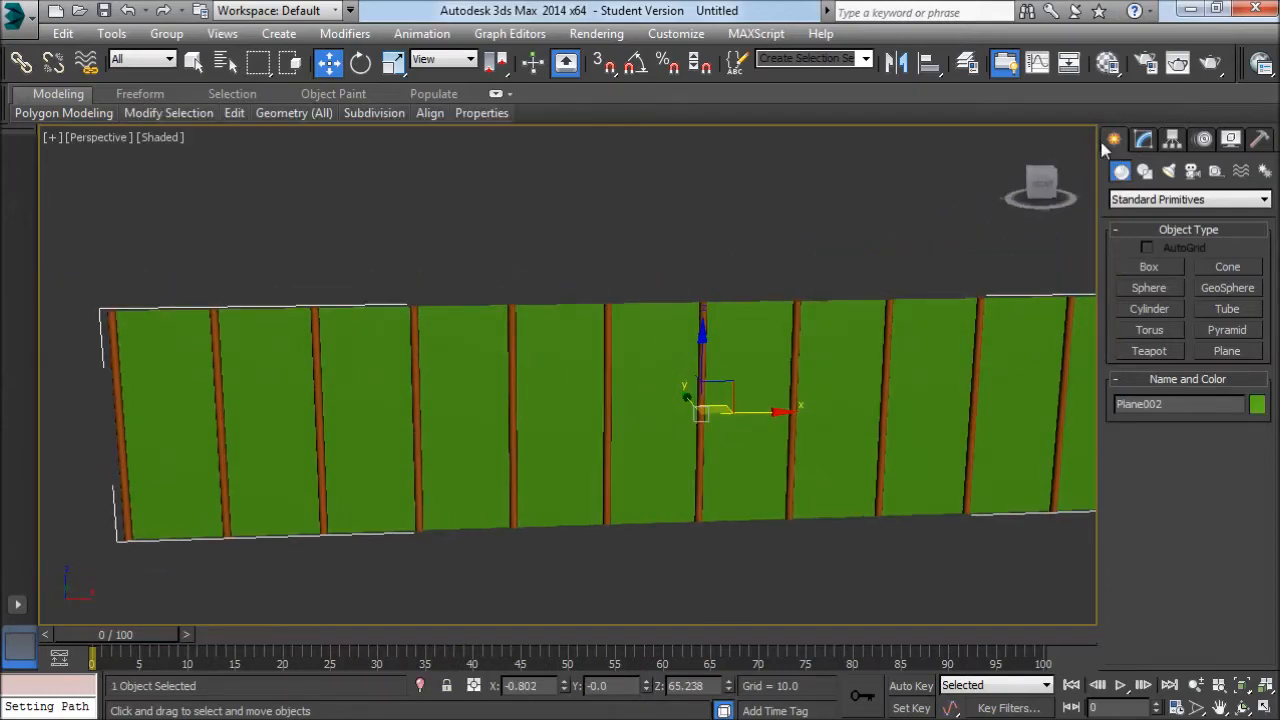
click(1148, 142)
click(1266, 704)
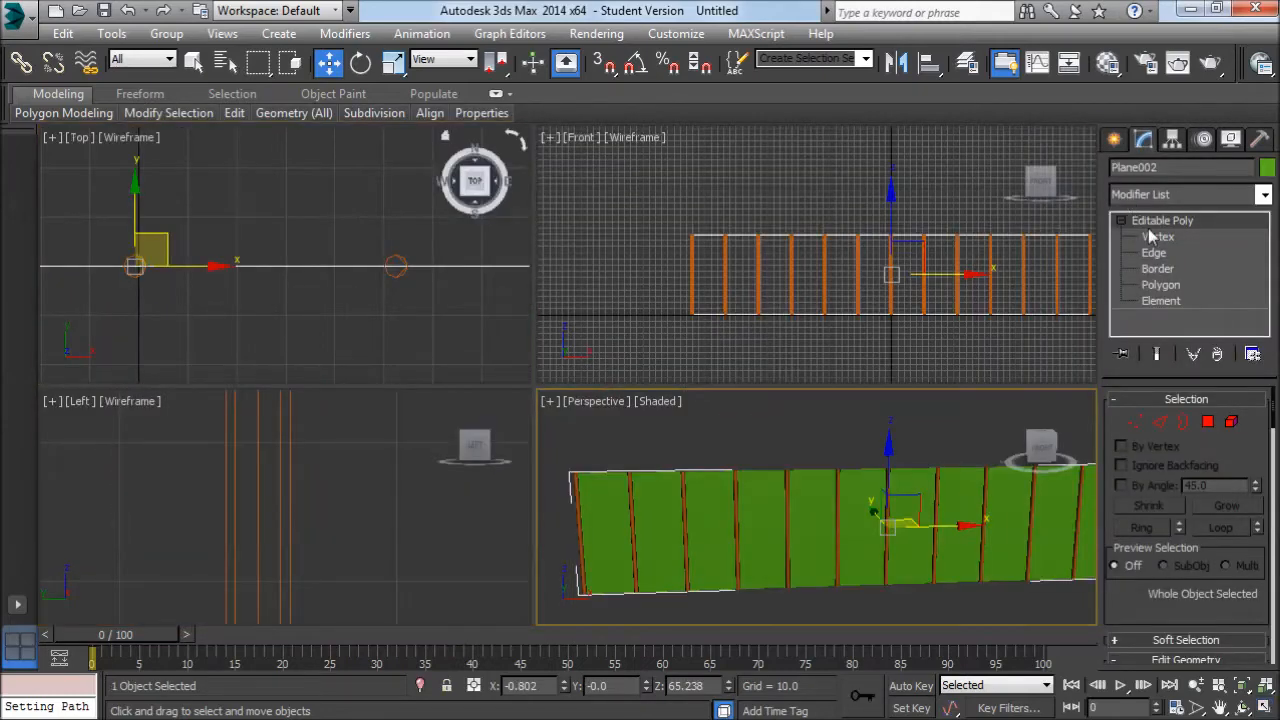
click(1156, 237)
drag(624, 183, 1275, 271)
scroll(940, 251, up, 2)
scroll(857, 180, up, 2)
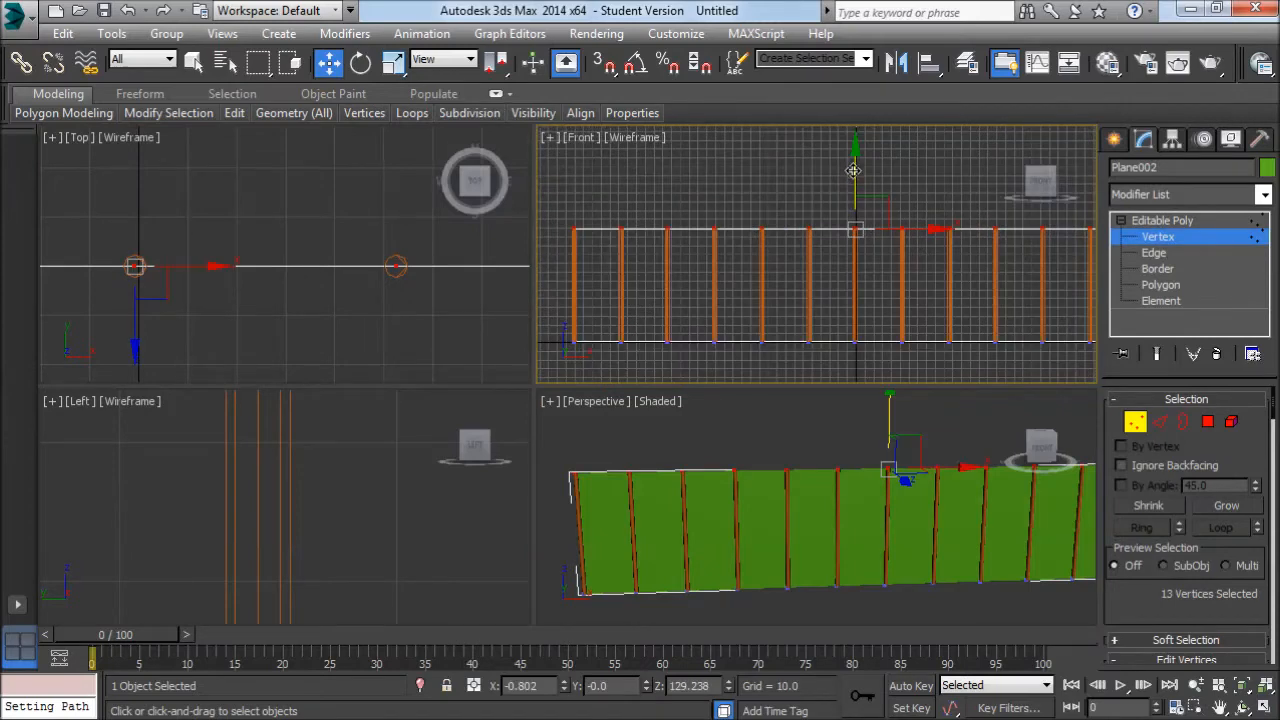
drag(853, 170, 853, 176)
scroll(895, 490, up, 5)
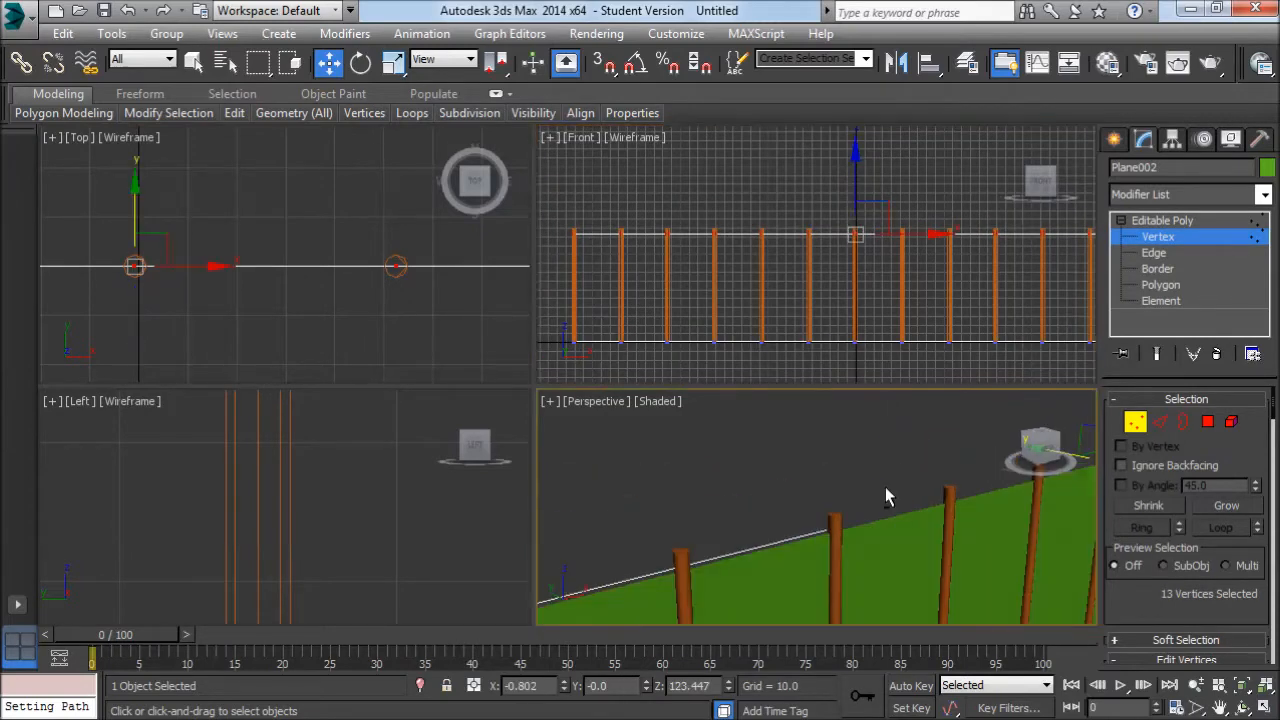
scroll(885, 489, up, 3)
scroll(390, 254, down, 3)
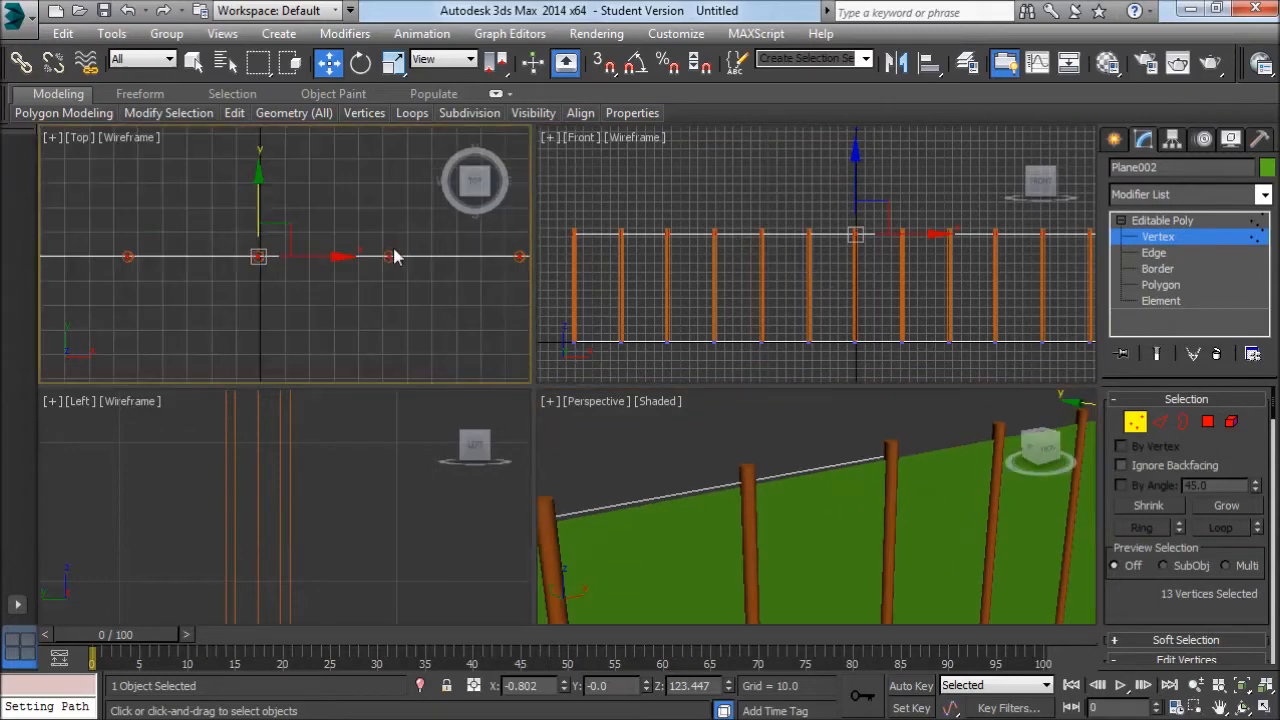
alt+middle_drag(843, 480, 904, 543)
- In the top view, select the vertices at every second stake and move them to a Y of about -3.6, clear of the stakes
scroll(342, 263, down, 3)
key(alt+w)
scroll(424, 229, down, 3)
scroll(134, 347, up, 2)
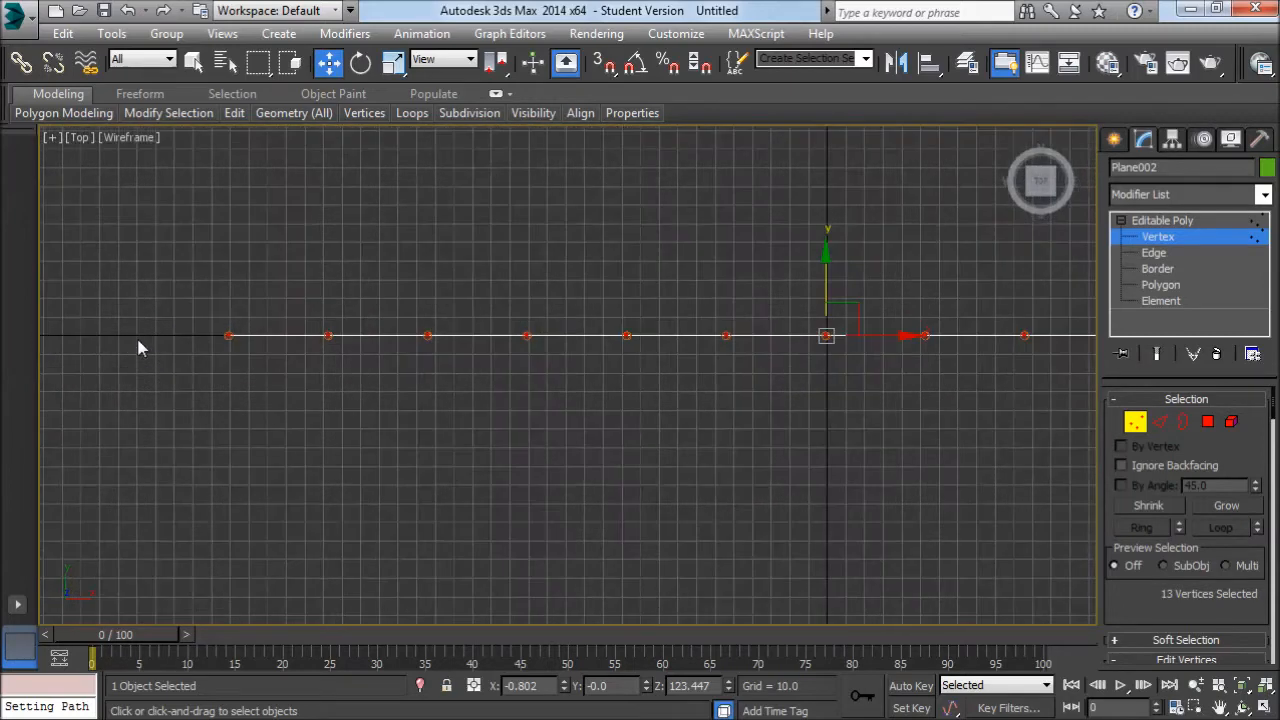
click(200, 339)
ctrl+click(399, 337)
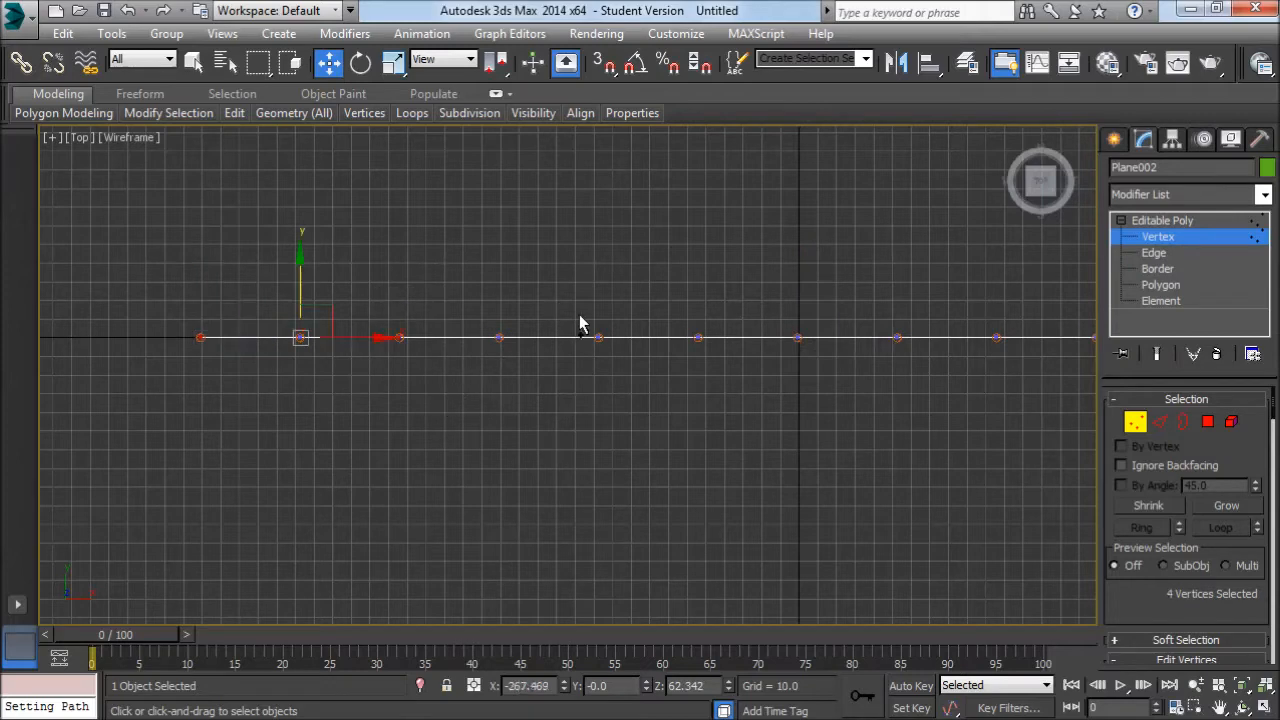
ctrl+click(598, 337)
middle_drag(772, 338, 640, 356)
ctrl+click(664, 352)
middle_drag(763, 362, 653, 358)
ctrl+drag(738, 332, 791, 415)
middle_drag(843, 368, 643, 370)
ctrl+drag(720, 332, 806, 390)
ctrl+drag(912, 328, 1016, 436)
middle_drag(682, 323, 801, 326)
mouse_move(461, 323)
middle_down()
mouse_move(660, 317)
mouse_move(300, 306)
mouse_move(656, 297)
mouse_move(673, 332)
middle_up()
scroll(690, 380, up, 6)
drag(674, 289, 665, 377)
scroll(665, 377, up, 7)
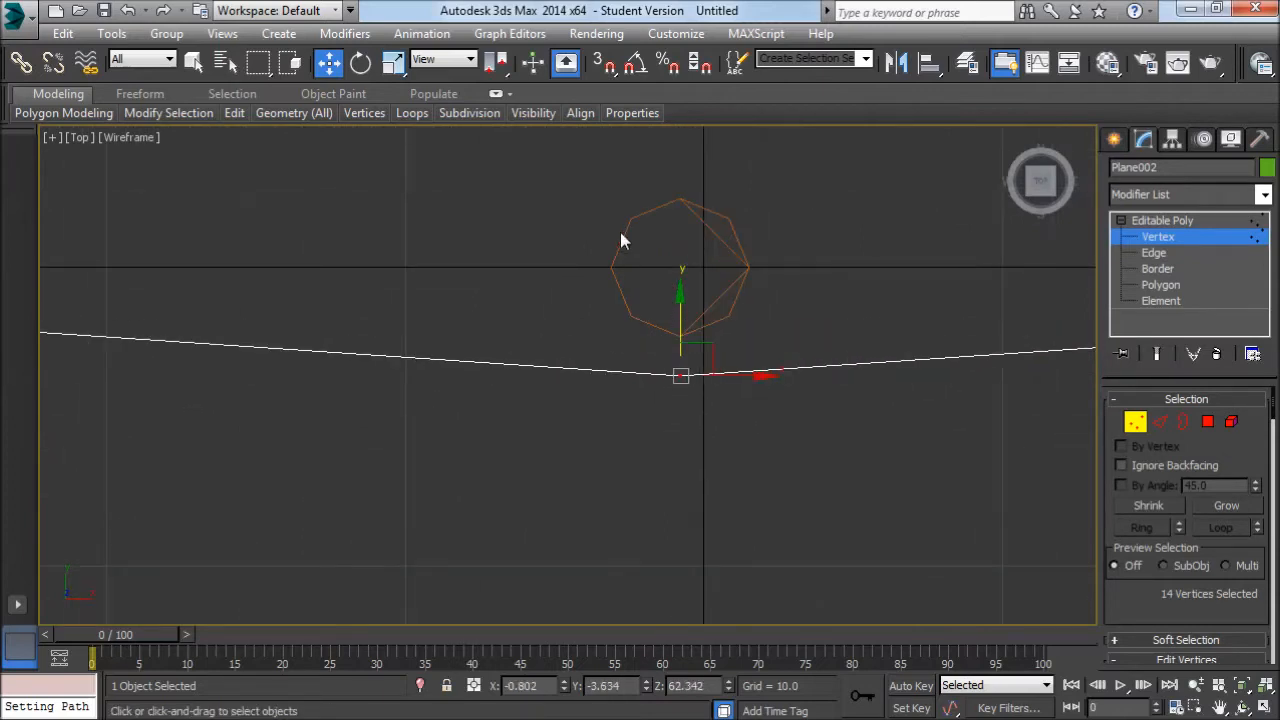
scroll(686, 390, down, 6)
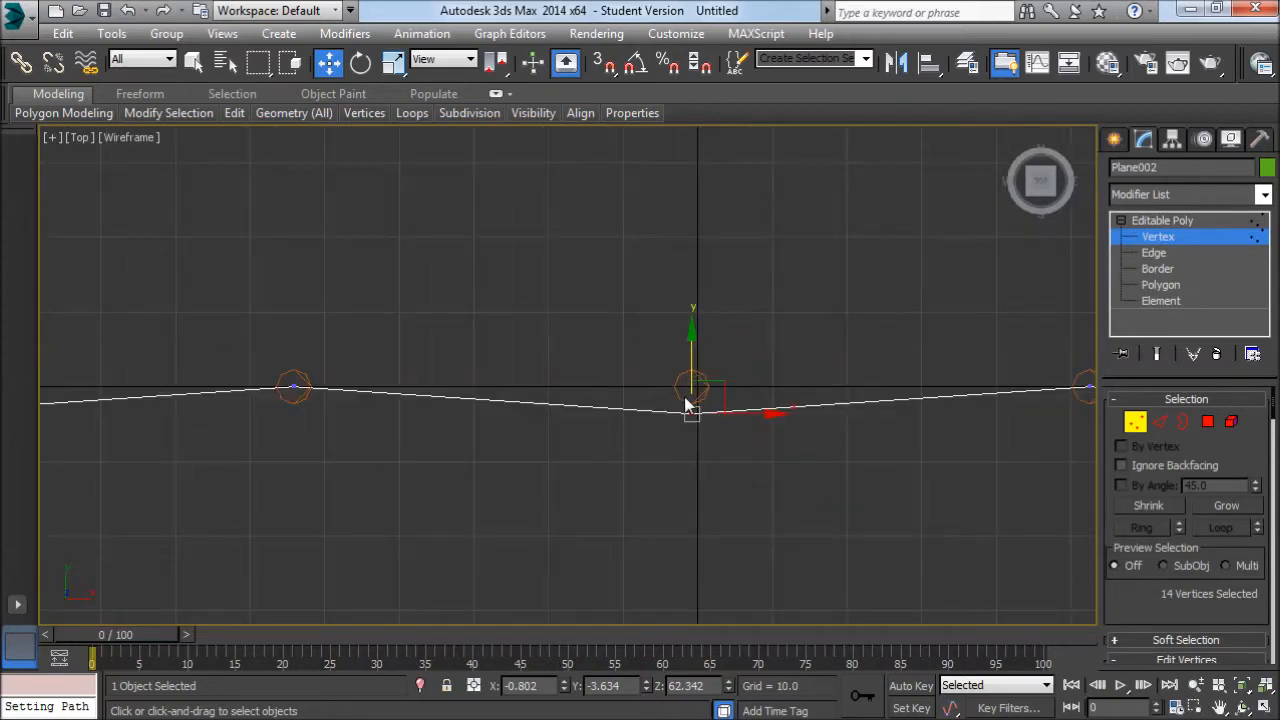
drag(266, 371, 315, 400)
scroll(455, 380, down, 5)
middle_drag(480, 375, 509, 379)
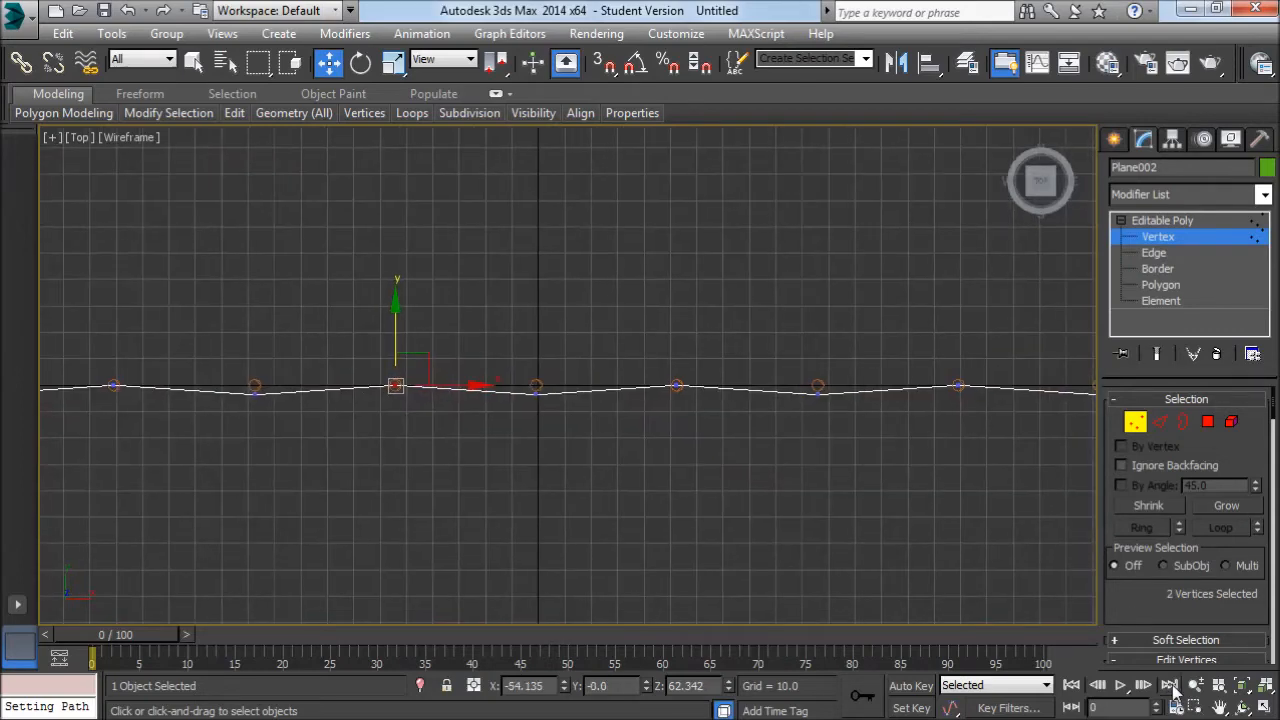
- Select the plane's remaining vertices still centred on the stakes and move them to a Y of about 3.9, on the opposite side
click(1266, 708)
scroll(257, 533, down, 8)
scroll(334, 515, up, 1)
middle_drag(308, 480, 334, 545)
drag(284, 441, 315, 646)
scroll(330, 510, up, 2)
middle_drag(332, 497, 354, 517)
scroll(354, 486, up, 5)
scroll(340, 305, up, 5)
middle_drag(299, 256, 386, 322)
scroll(301, 275, up, 4)
scroll(314, 500, down, 6)
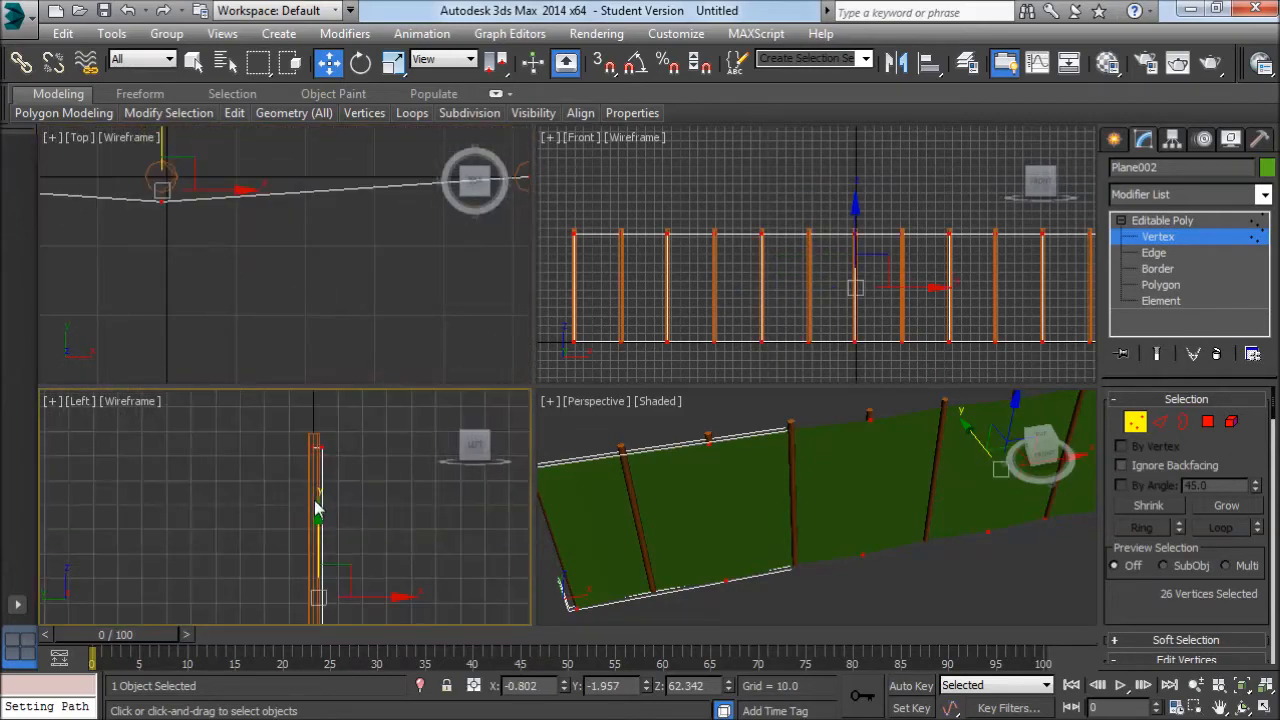
scroll(300, 455, up, 2)
drag(313, 548, 324, 558)
scroll(340, 580, up, 5)
drag(246, 452, 338, 547)
middle_drag(139, 135, 300, 270)
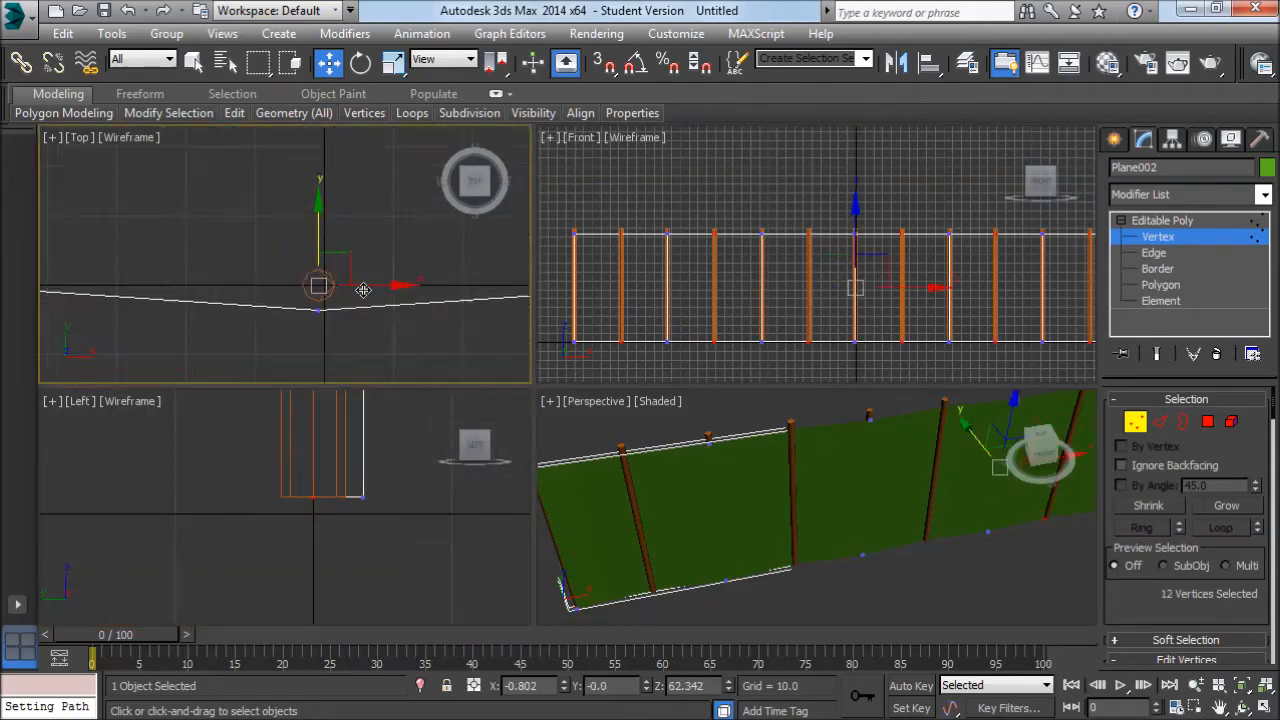
key(alt+w)
middle_drag(585, 376, 647, 345)
scroll(647, 352, down, 2)
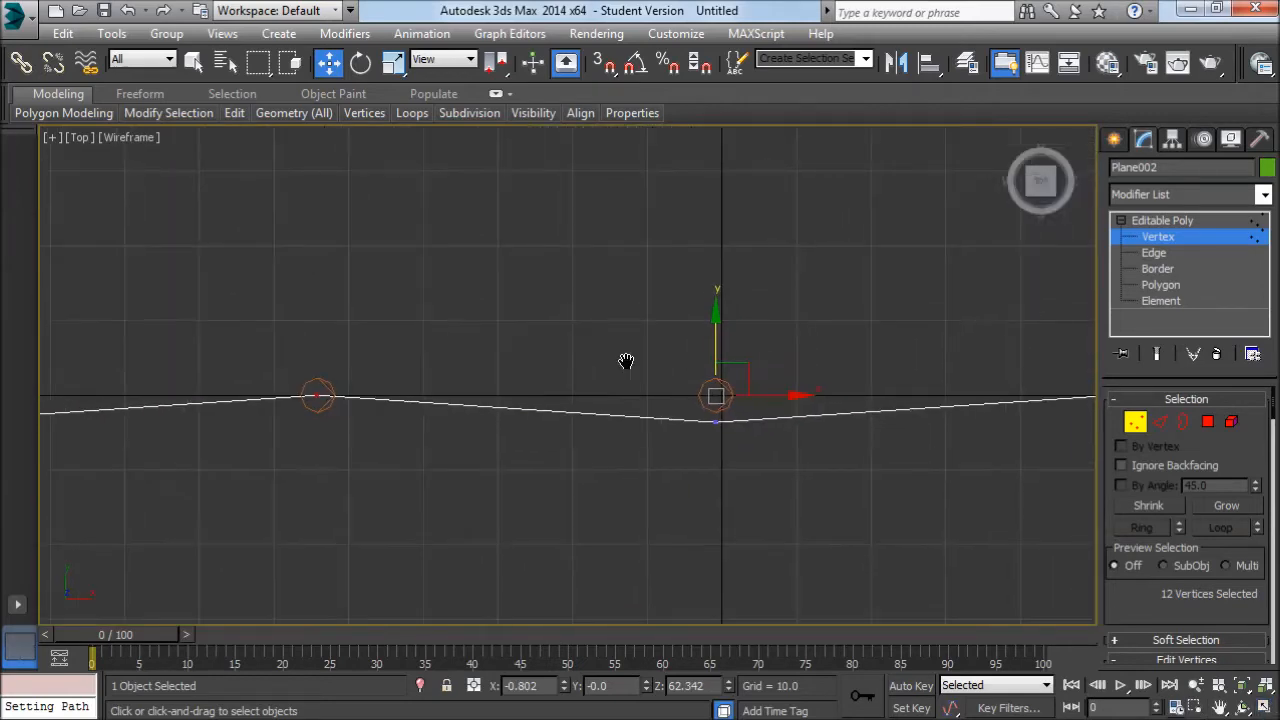
drag(719, 340, 715, 310)
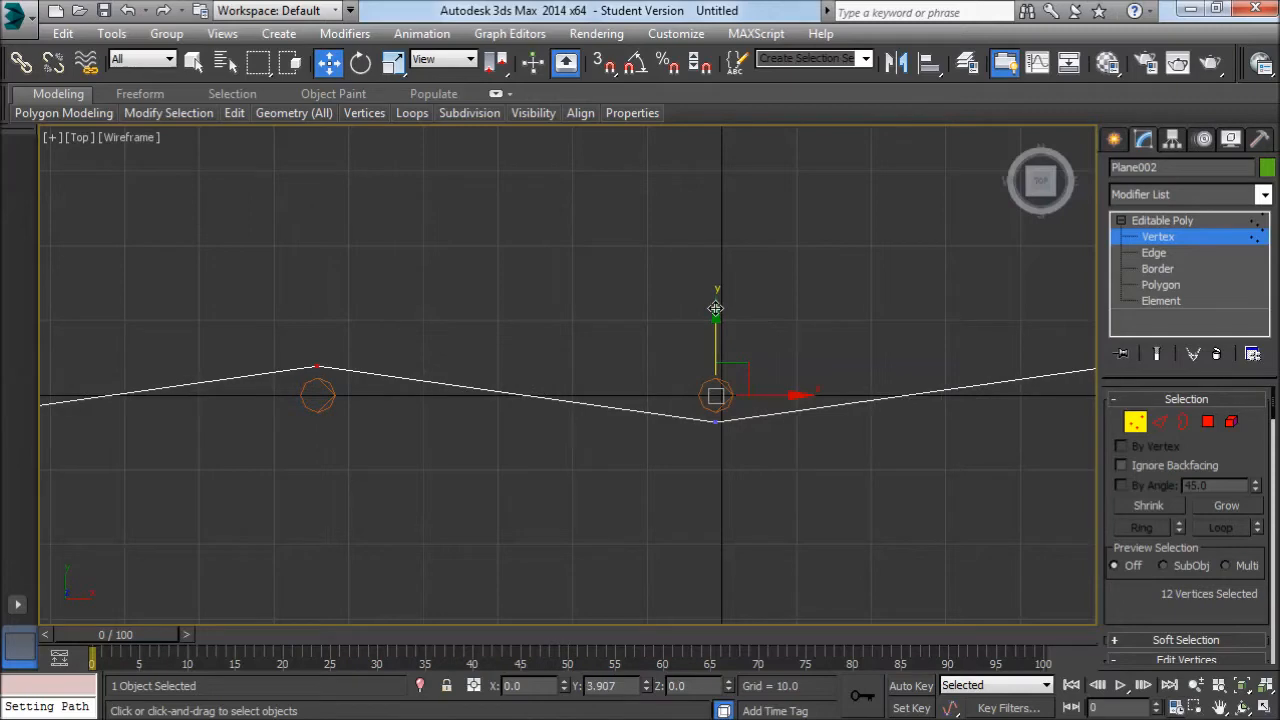
scroll(689, 356, down, 5)
scroll(889, 429, up, 5)
middle_drag(877, 423, 514, 416)
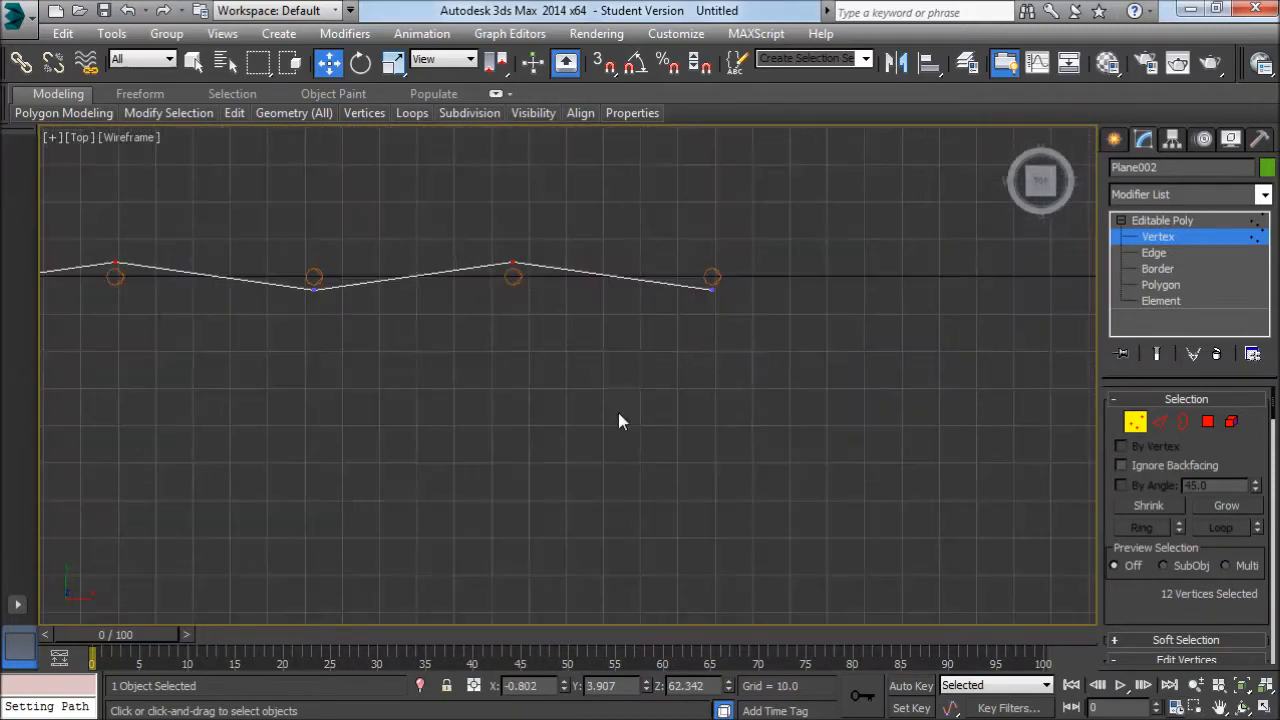
- Leave vertex editing and apply a TurboSmooth modifier to the zigzag plane
click(1163, 422)
scroll(634, 320, down, 2)
middle_drag(634, 320, 671, 360)
scroll(323, 370, down, 3)
middle_drag(323, 370, 581, 385)
click(1114, 138)
click(1143, 138)
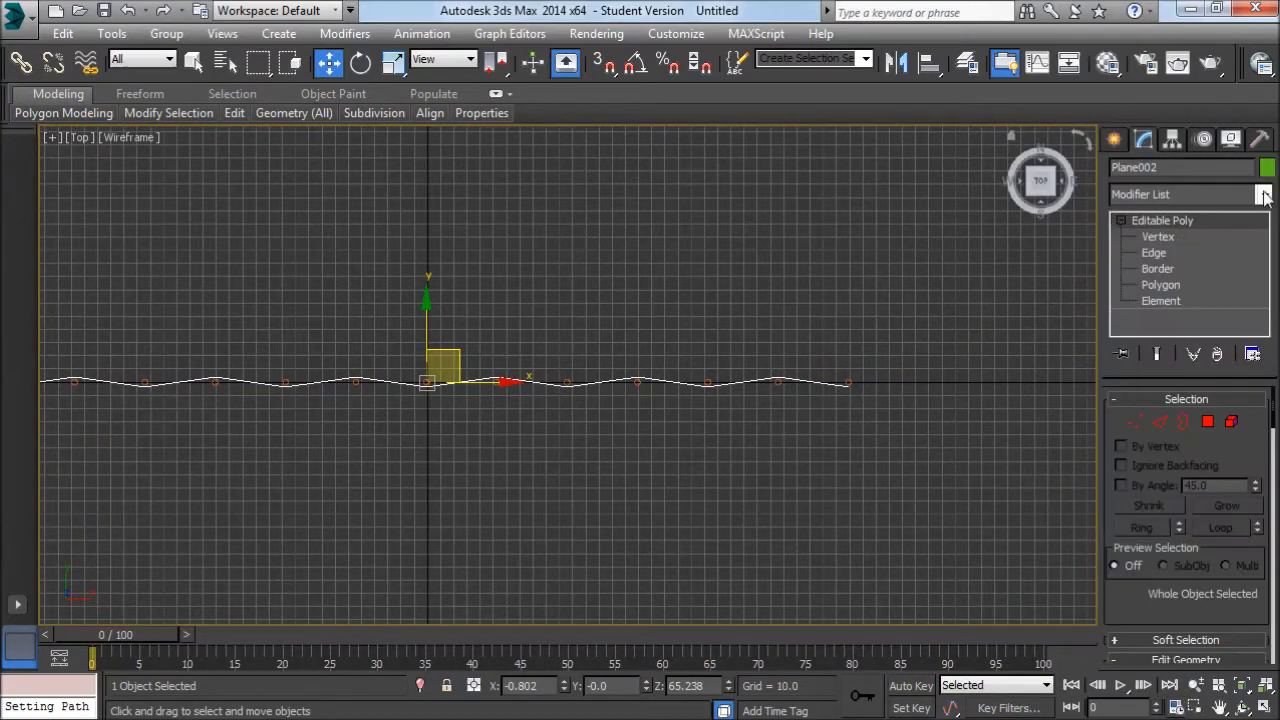
click(1264, 196)
scroll(1230, 450, down, 5)
click(1218, 198)
click(1220, 195)
scroll(1235, 193, up, 2)
scroll(1235, 193, down, 10)
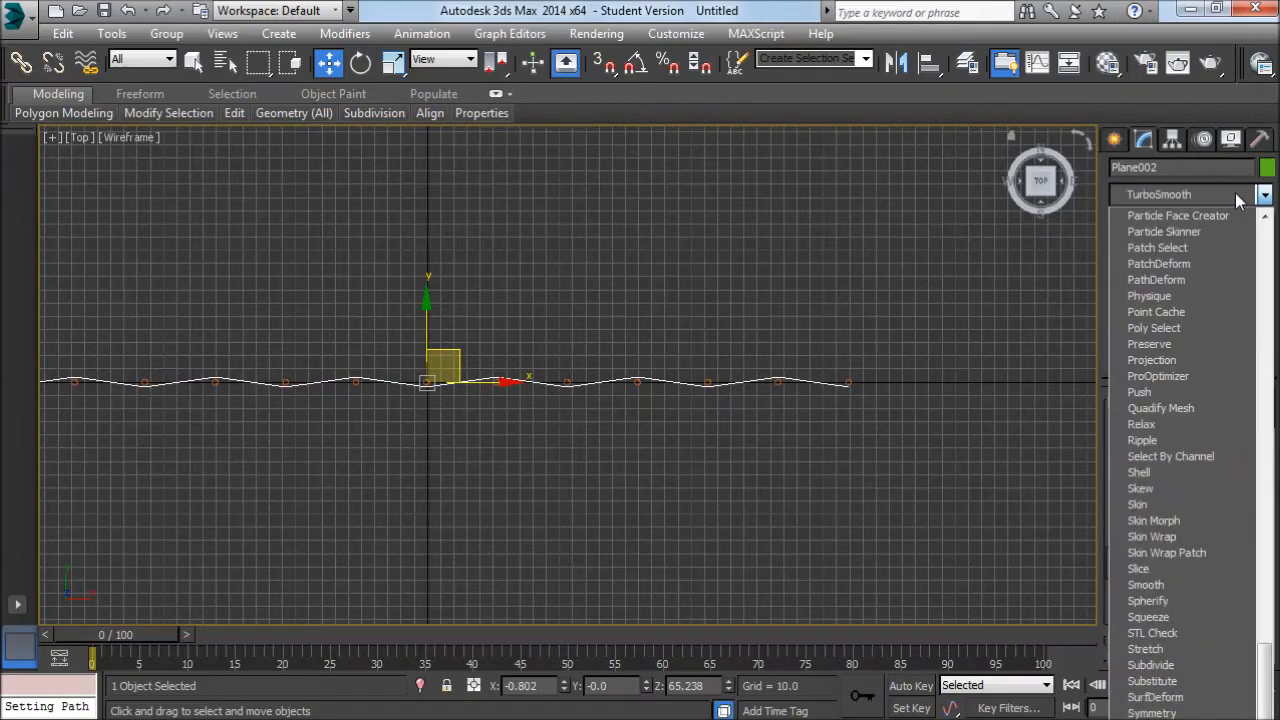
click(1235, 193)
scroll(871, 257, up, 8)
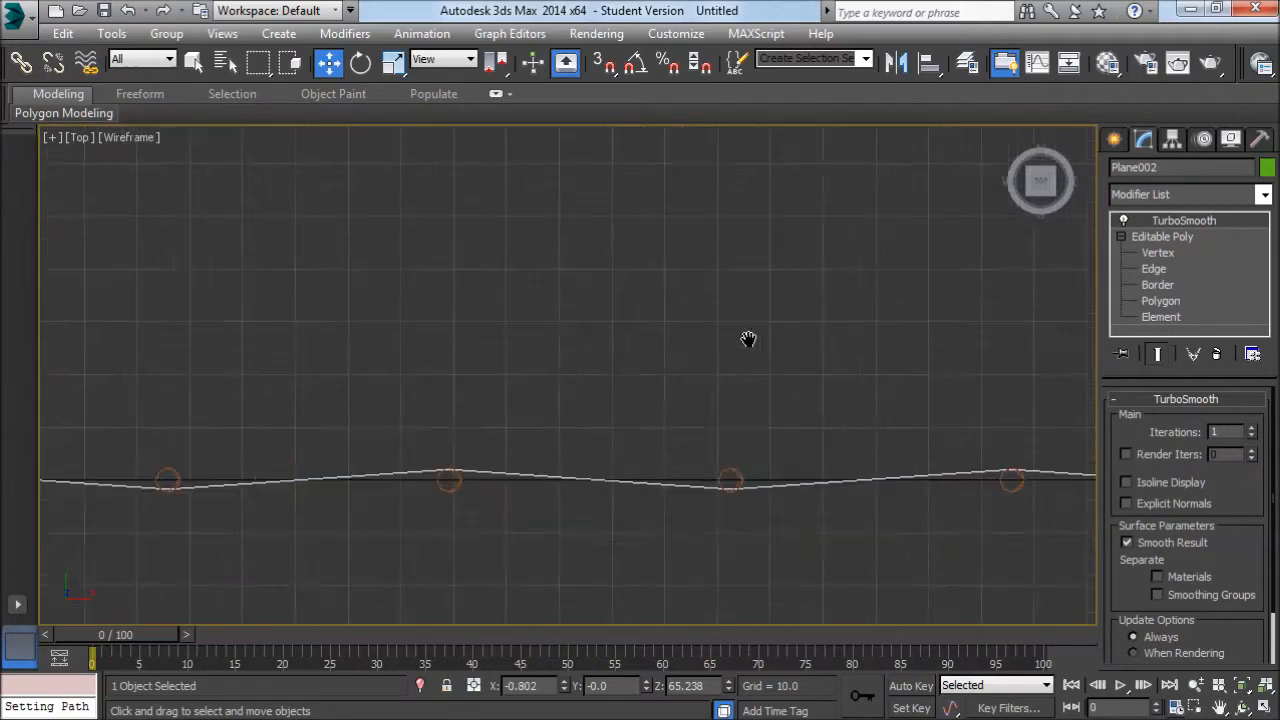
middle_drag(502, 418, 773, 420)
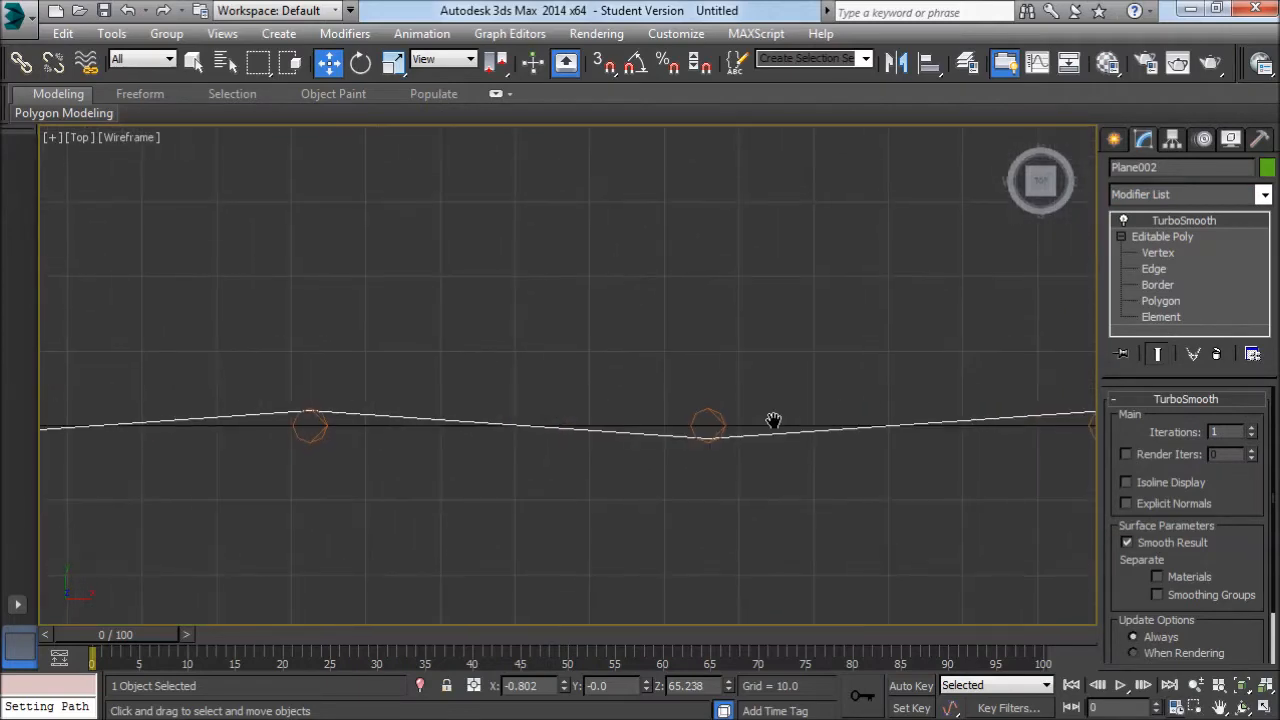
- Select all of the plane's base vertices and scale them up along Y so the smoothed wave clears the stakes
click(1165, 253)
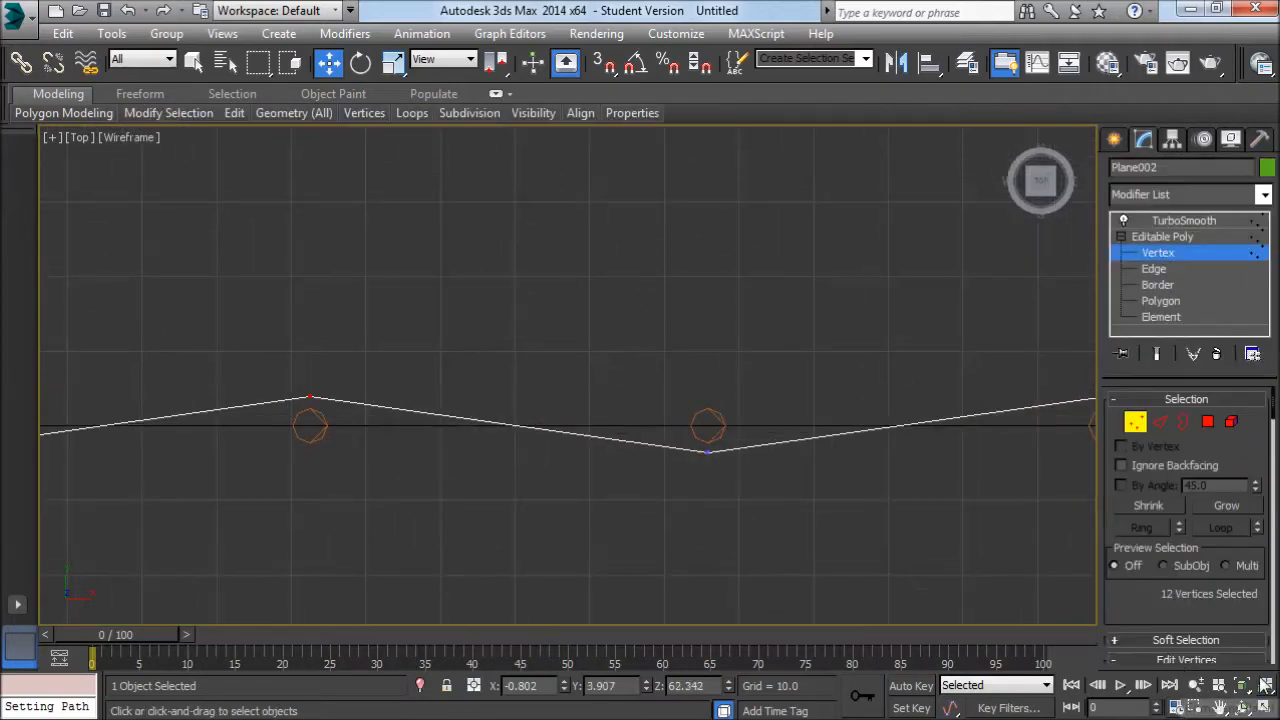
click(1265, 707)
middle_drag(294, 537, 316, 499)
drag(294, 563, 345, 385)
middle_drag(311, 220, 223, 214)
right_click(227, 233)
click(255, 318)
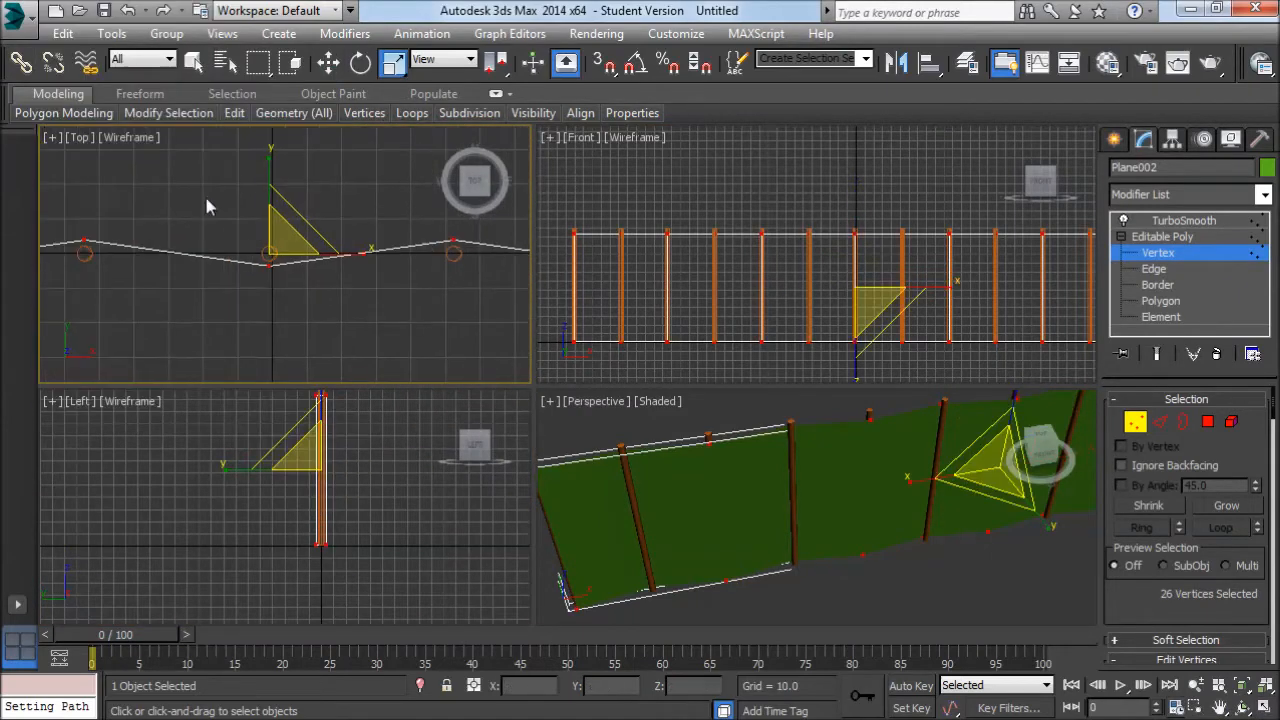
drag(271, 163, 270, 146)
click(1114, 139)
click(340, 199)
middle_drag(244, 237, 275, 231)
scroll(307, 277, up, 2)
alt+middle_drag(795, 515, 900, 500)
click(1265, 706)
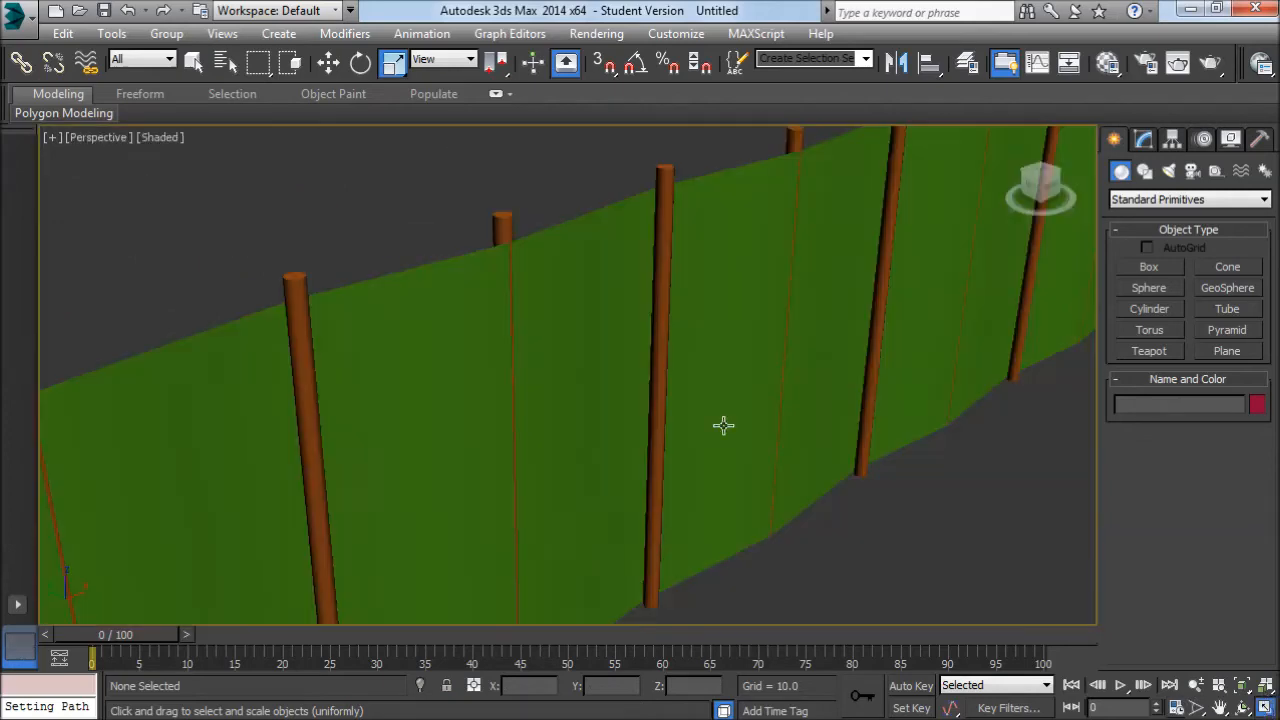
- Collapse the wavy plane's modifier stack and convert it to an Editable Poly
click(571, 408)
key(w)
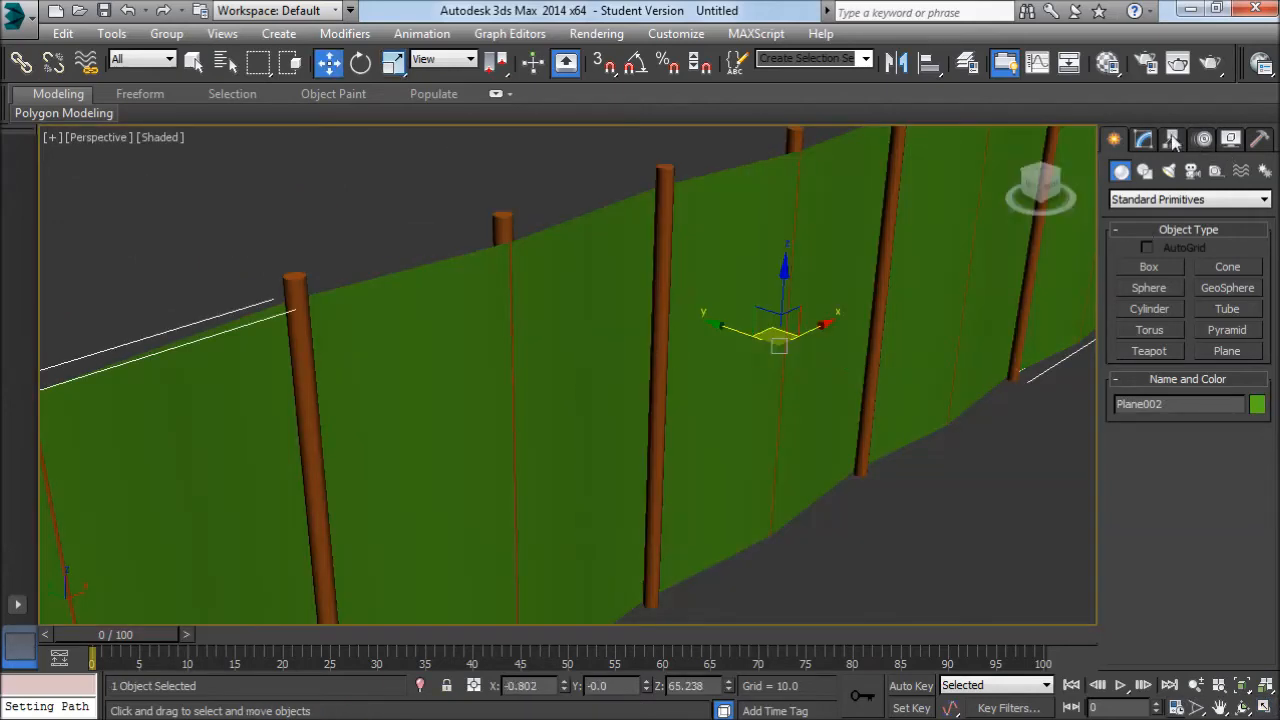
click(1143, 139)
alt+middle_drag(711, 213, 810, 332)
right_click(1198, 226)
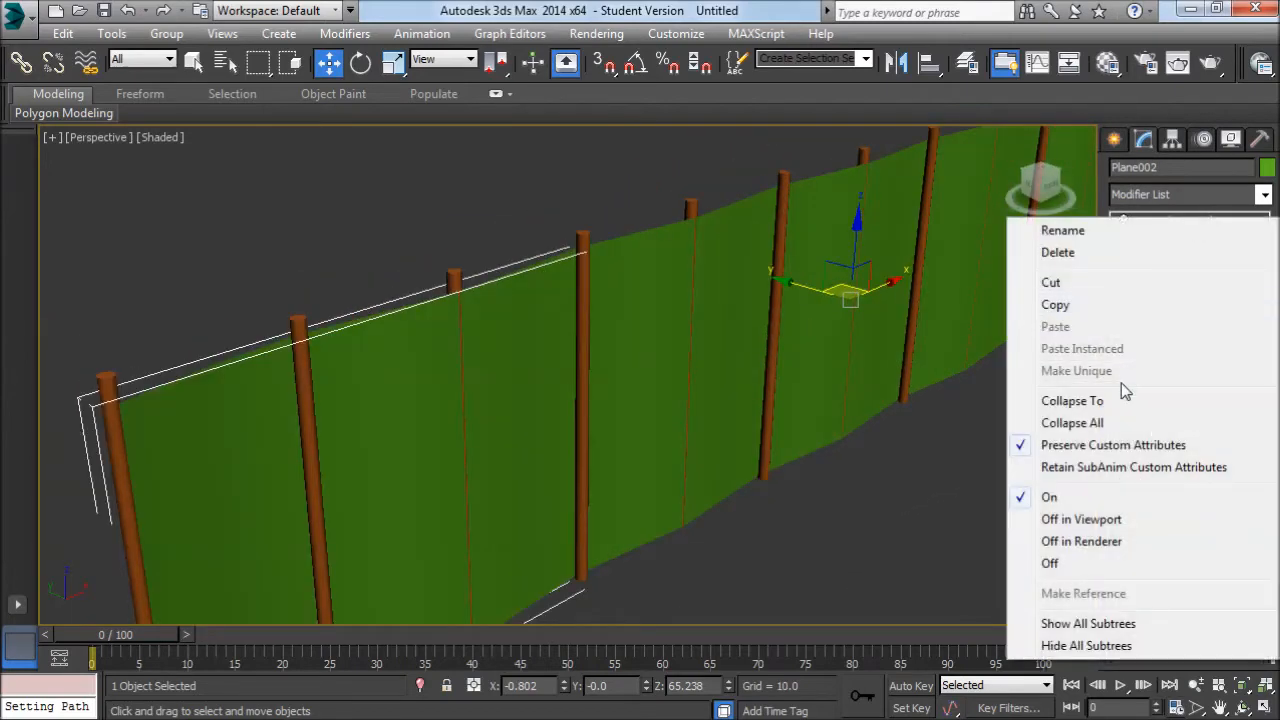
click(1117, 422)
right_click(1121, 236)
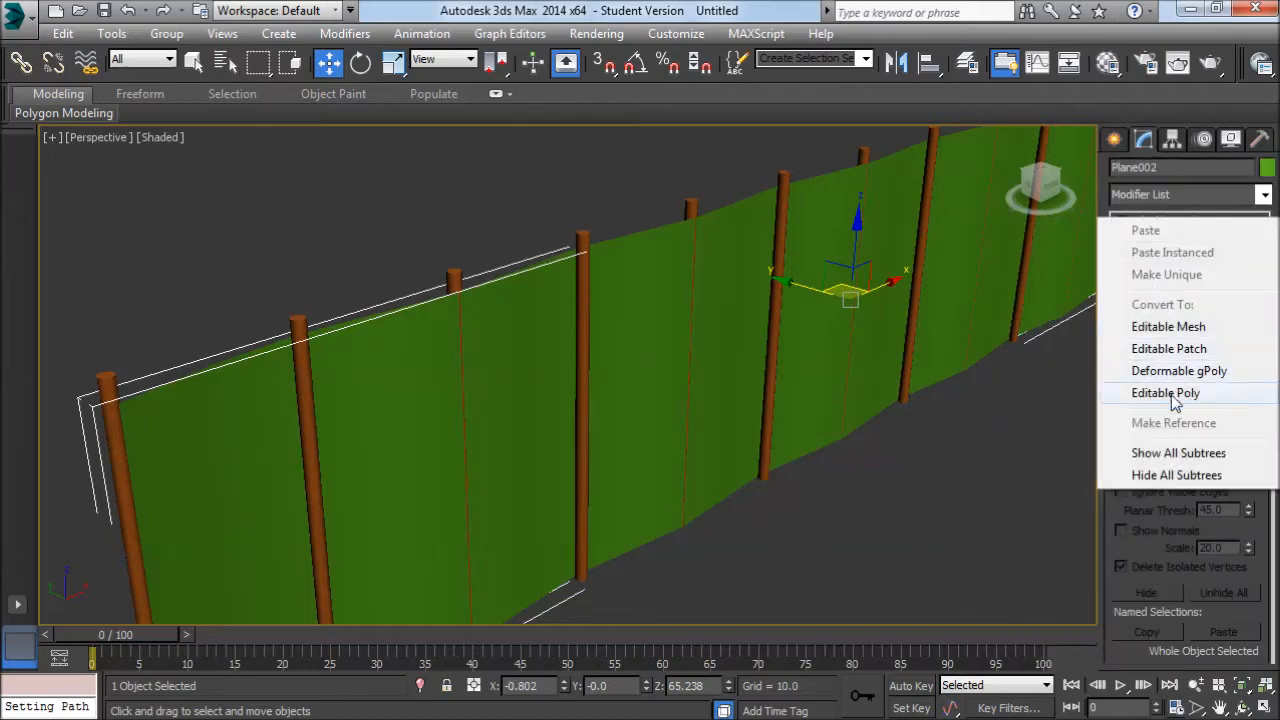
click(1163, 391)
- Switch the plane to edge editing and display the perspective view with edged faces
click(1121, 220)
click(1154, 253)
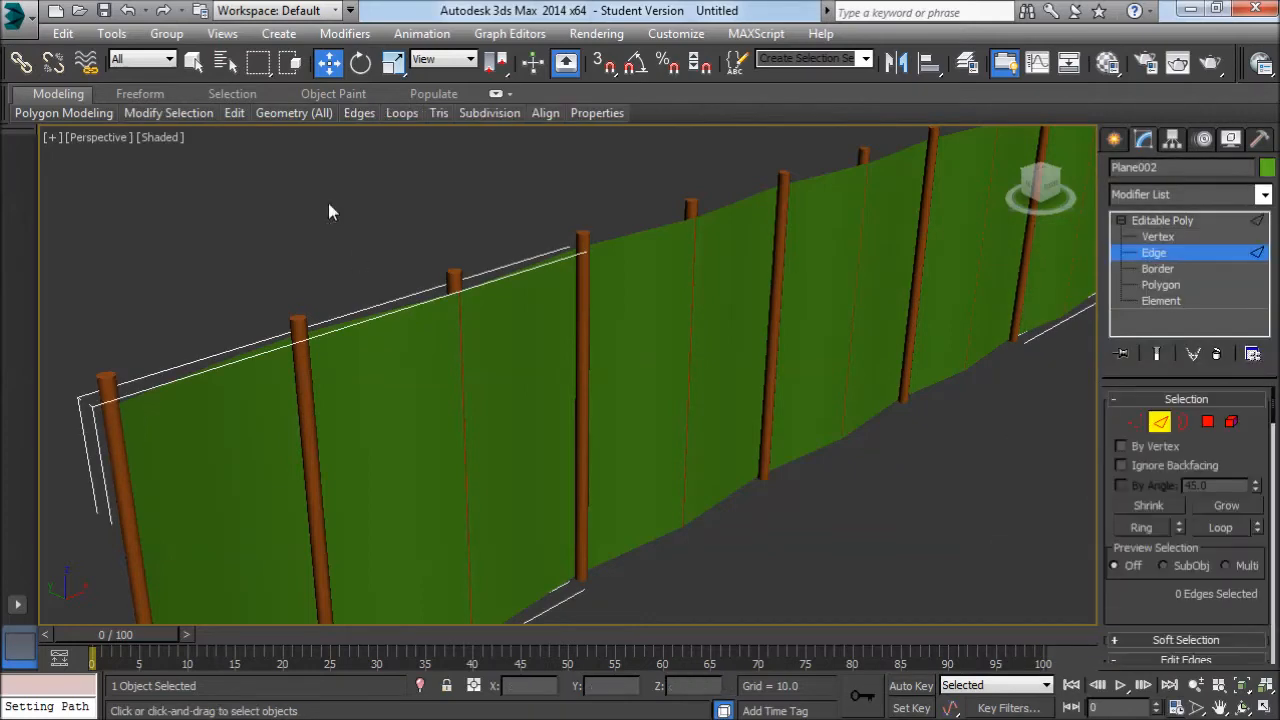
click(160, 137)
click(216, 226)
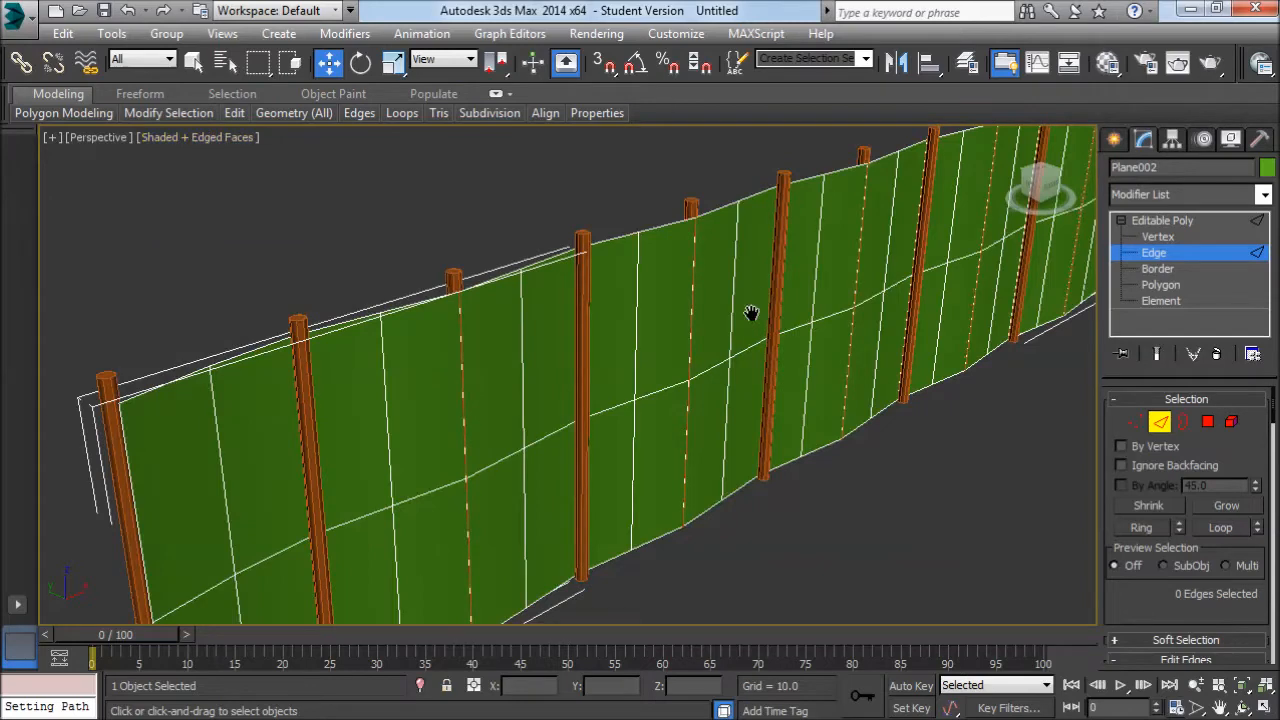
- Select the horizontal edge loop across the middle of the plane and create a linear shape from it
scroll(680, 330, up, 3)
scroll(620, 430, up, 2)
click(601, 400)
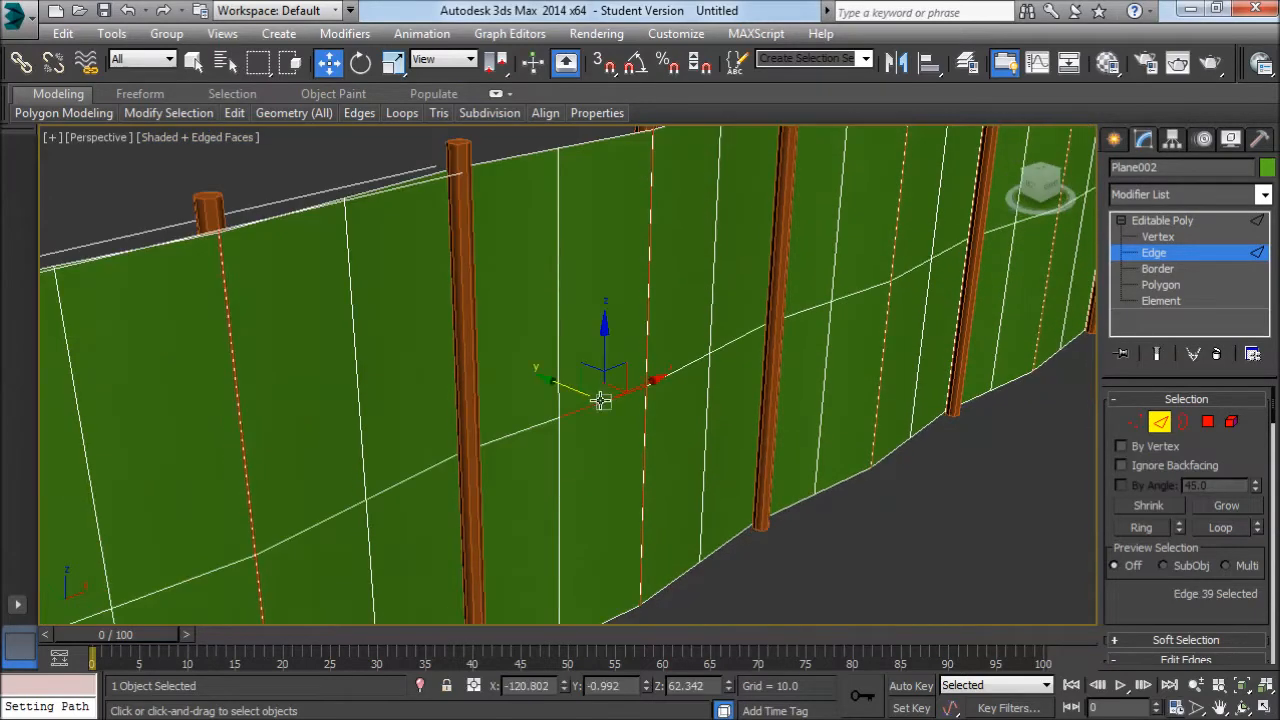
click(1222, 537)
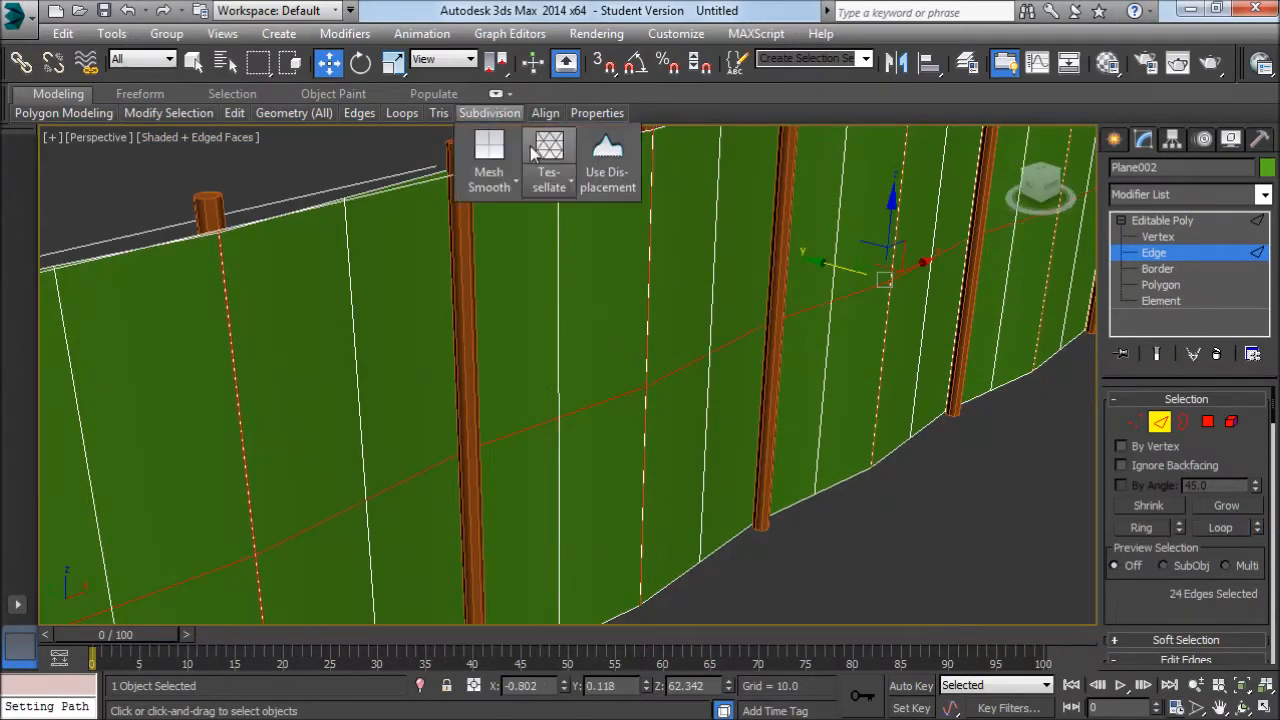
middle_drag(627, 470, 749, 323)
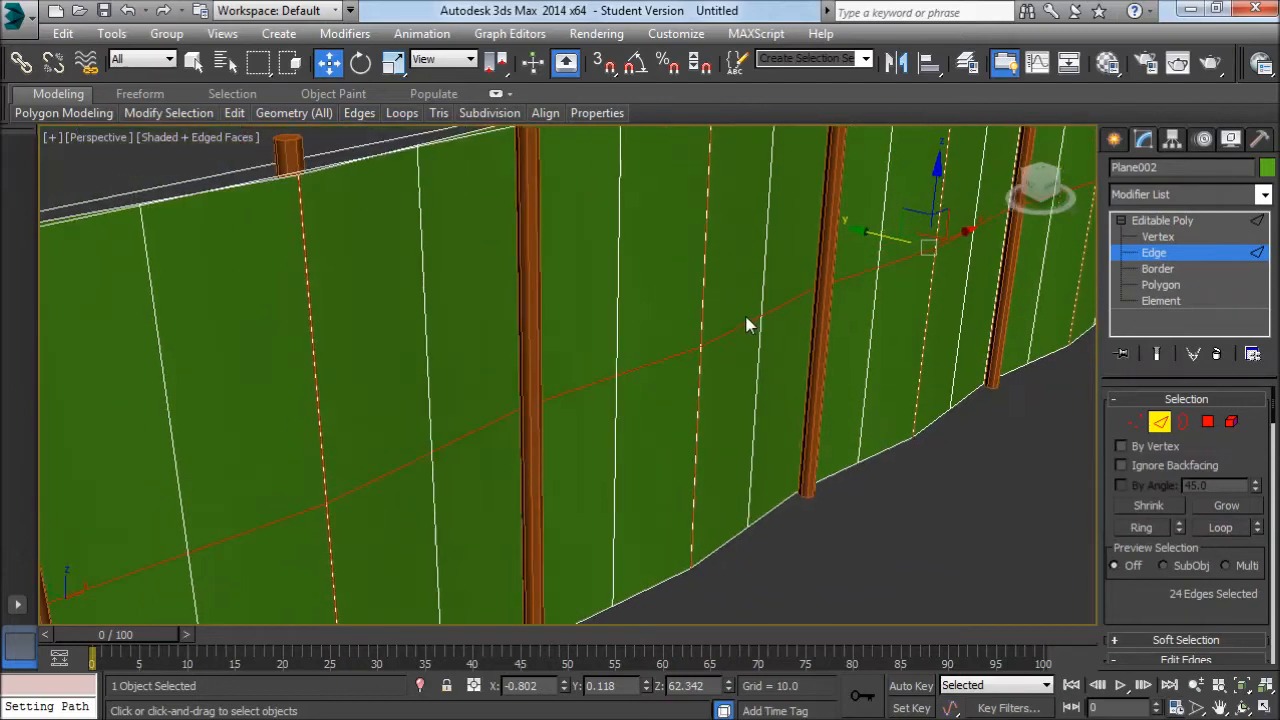
right_click(612, 357)
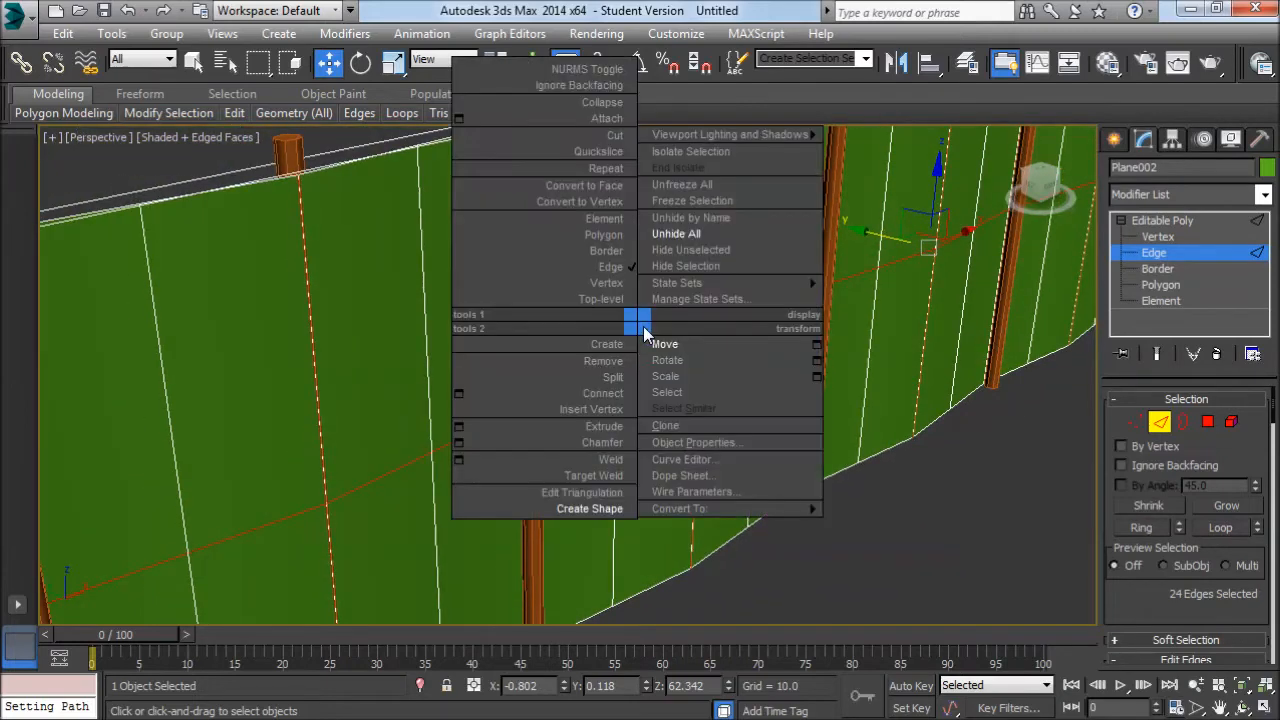
click(571, 506)
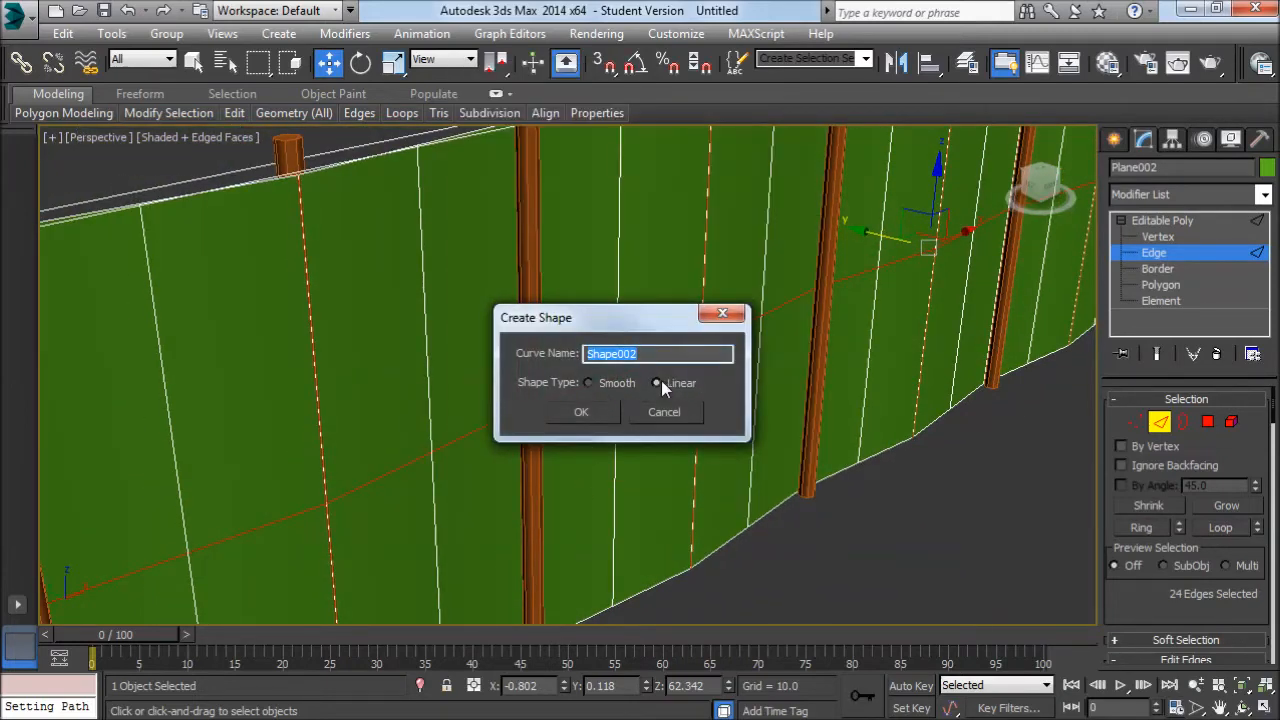
click(608, 412)
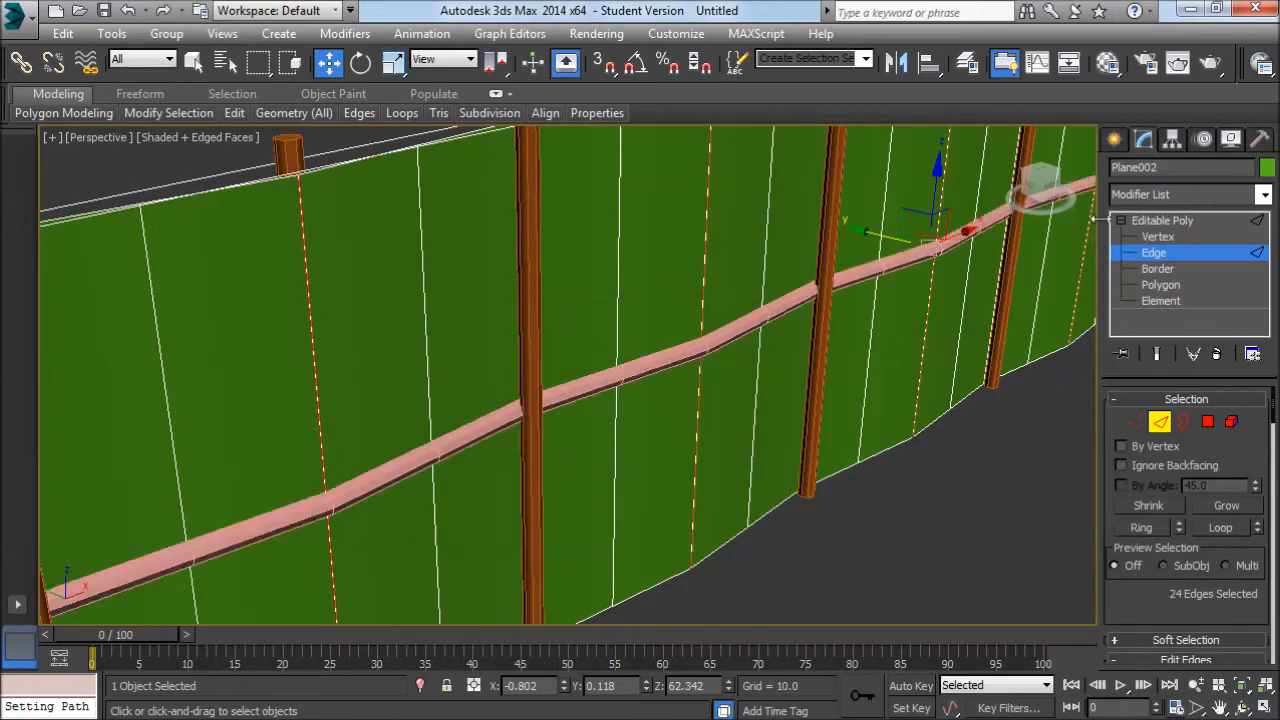
- Hide the green plane and select the new pink strand shape running between the stakes
click(1116, 139)
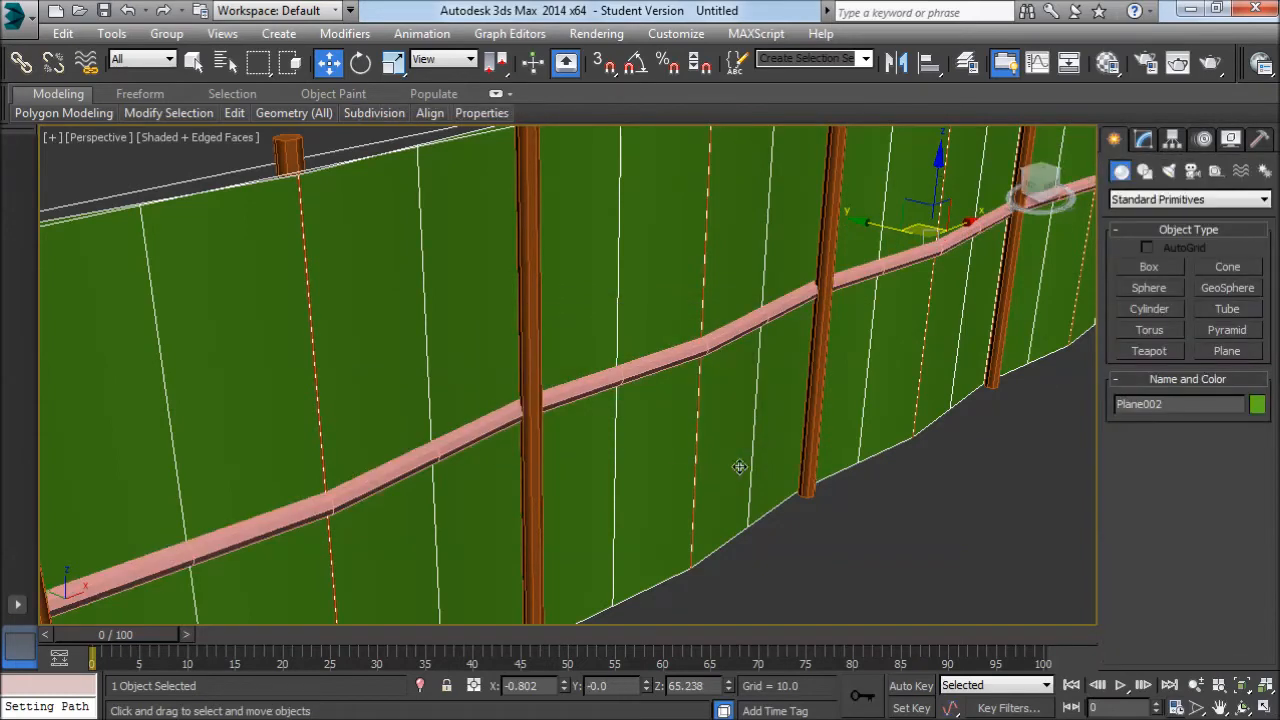
right_click(738, 467)
click(744, 318)
click(760, 318)
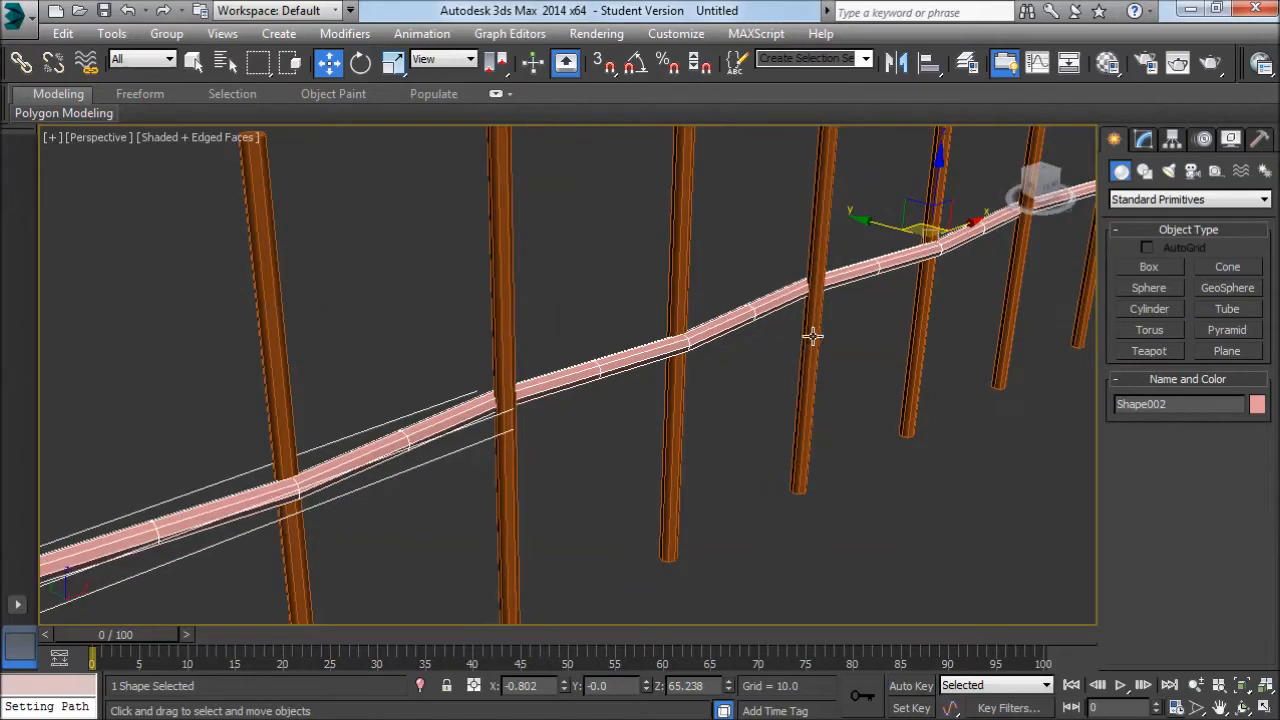
- Give the strand's rendered radial cross-section 6 sides and a thickness of about 2.959
click(1143, 139)
scroll(817, 318, up, 3)
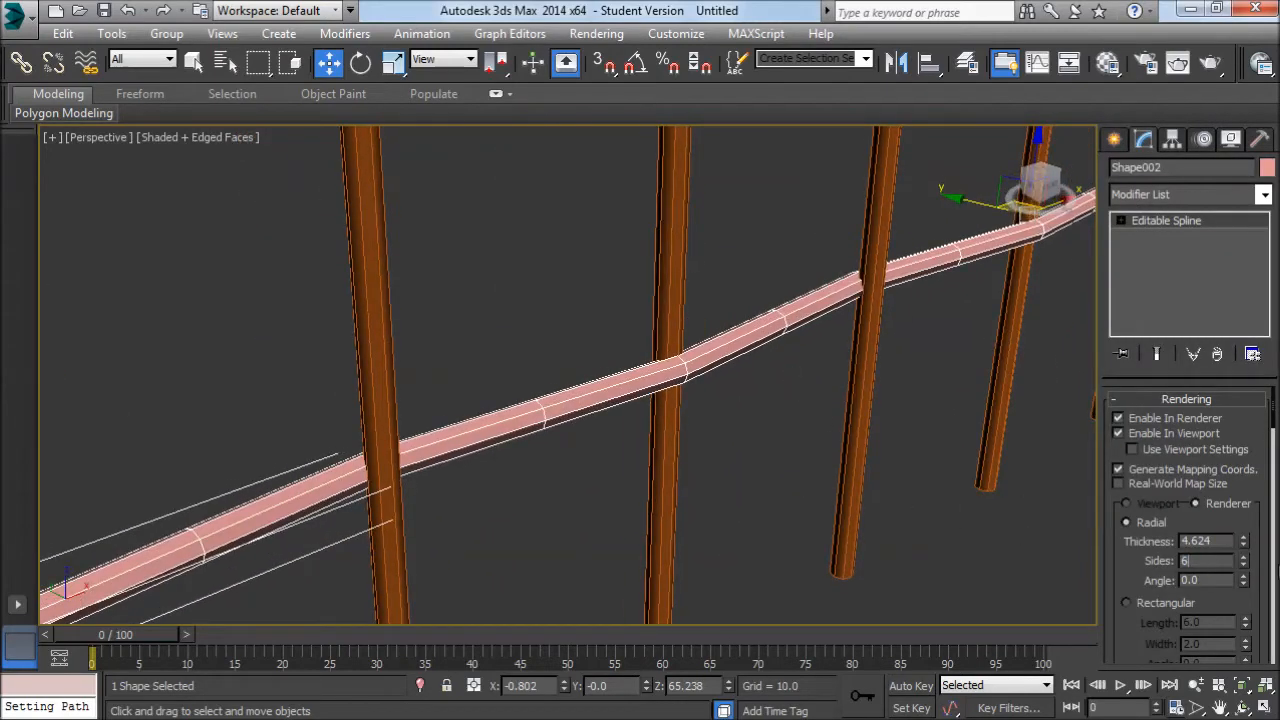
key(Return)
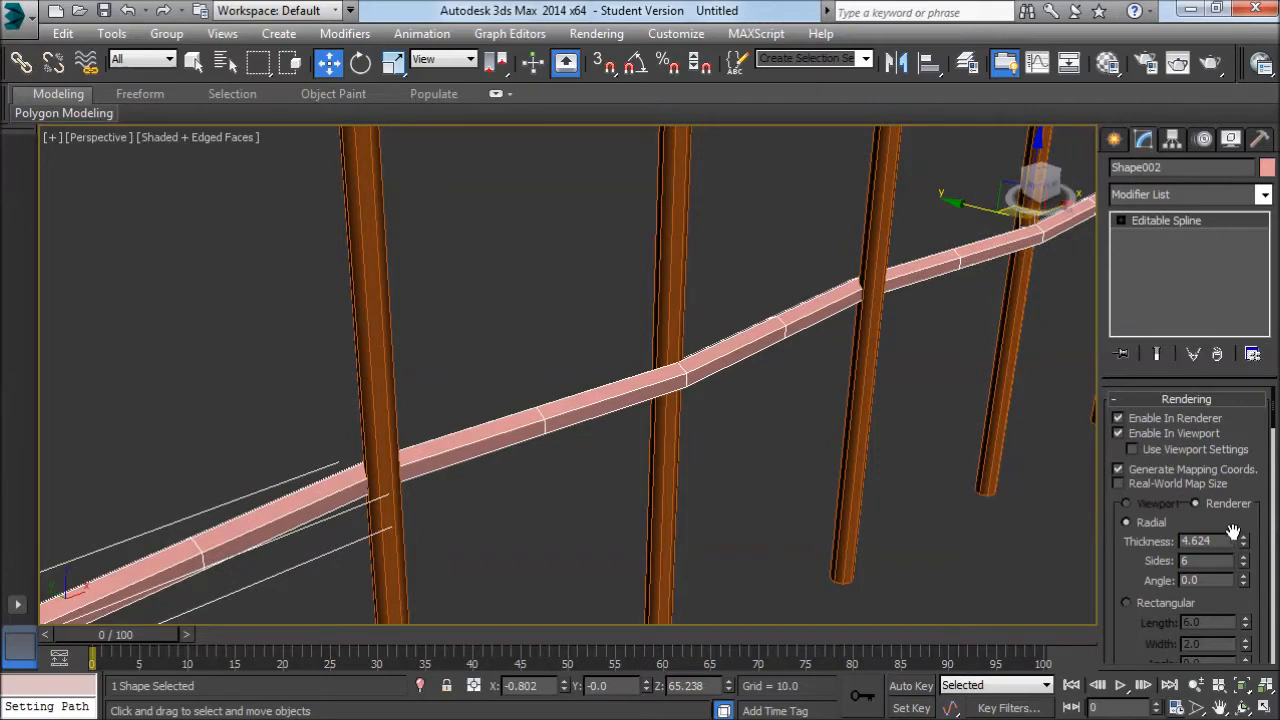
drag(1243, 541, 1241, 573)
alt+middle_drag(820, 323, 395, 255)
alt+middle_drag(863, 237, 780, 295)
- Select all the strand's spline vertices where it bends around the inner stakes, leaving out the two end points
click(1121, 220)
click(1158, 236)
alt+middle_drag(1088, 239, 888, 349)
scroll(738, 360, down, 4)
scroll(734, 360, up, 2)
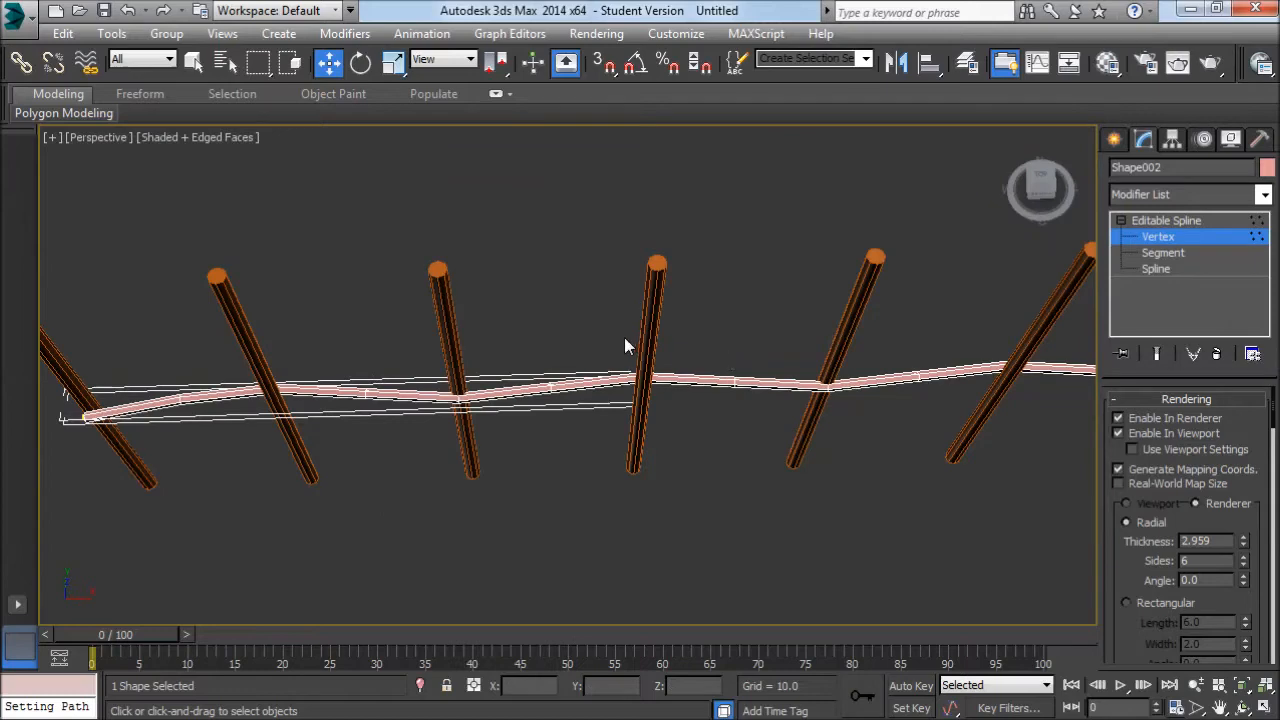
alt+middle_drag(624, 345, 649, 335)
drag(624, 469, 624, 469)
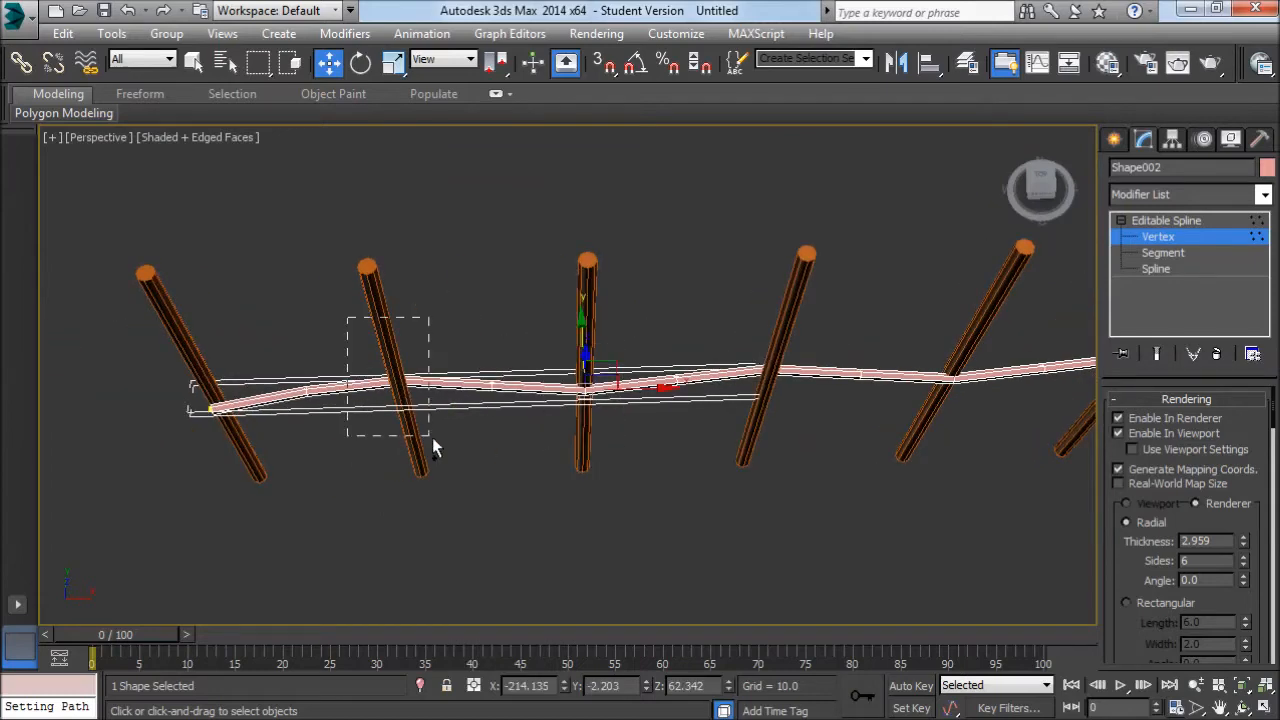
ctrl+drag(432, 437, 432, 437)
middle_drag(779, 350, 674, 357)
ctrl+drag(597, 329, 658, 431)
middle_drag(386, 314, 503, 285)
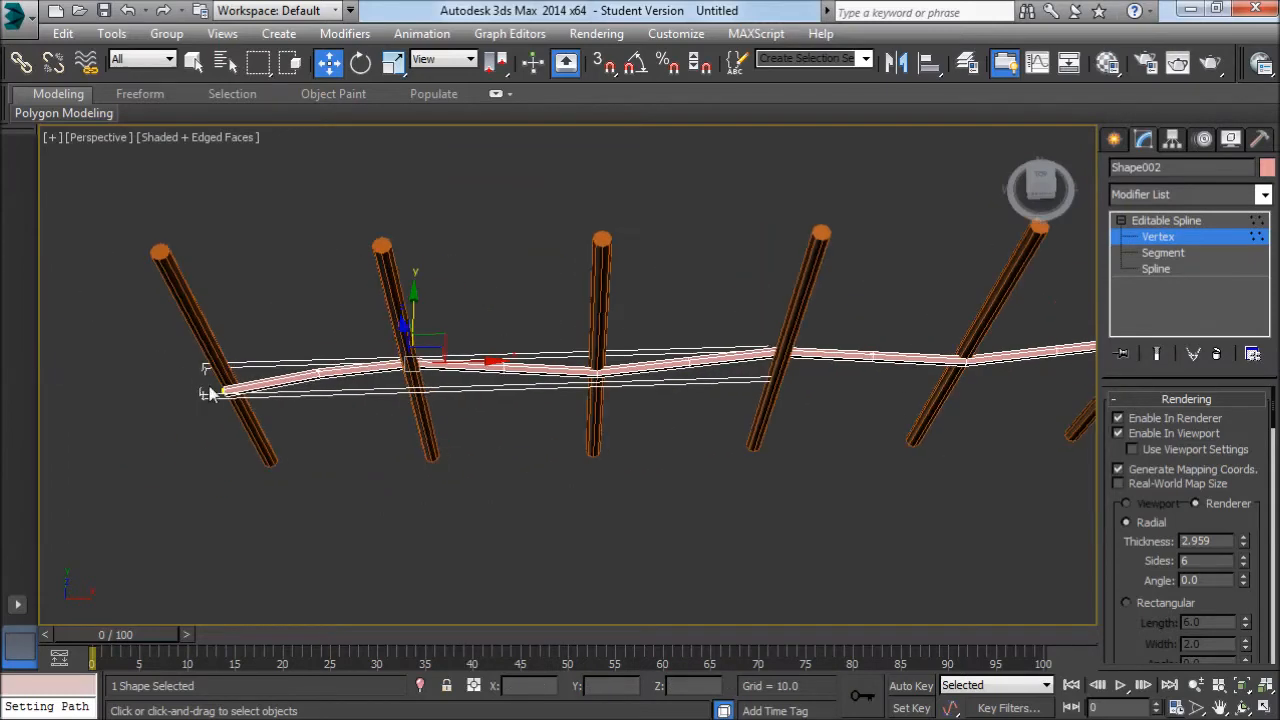
middle_drag(393, 355, 290, 355)
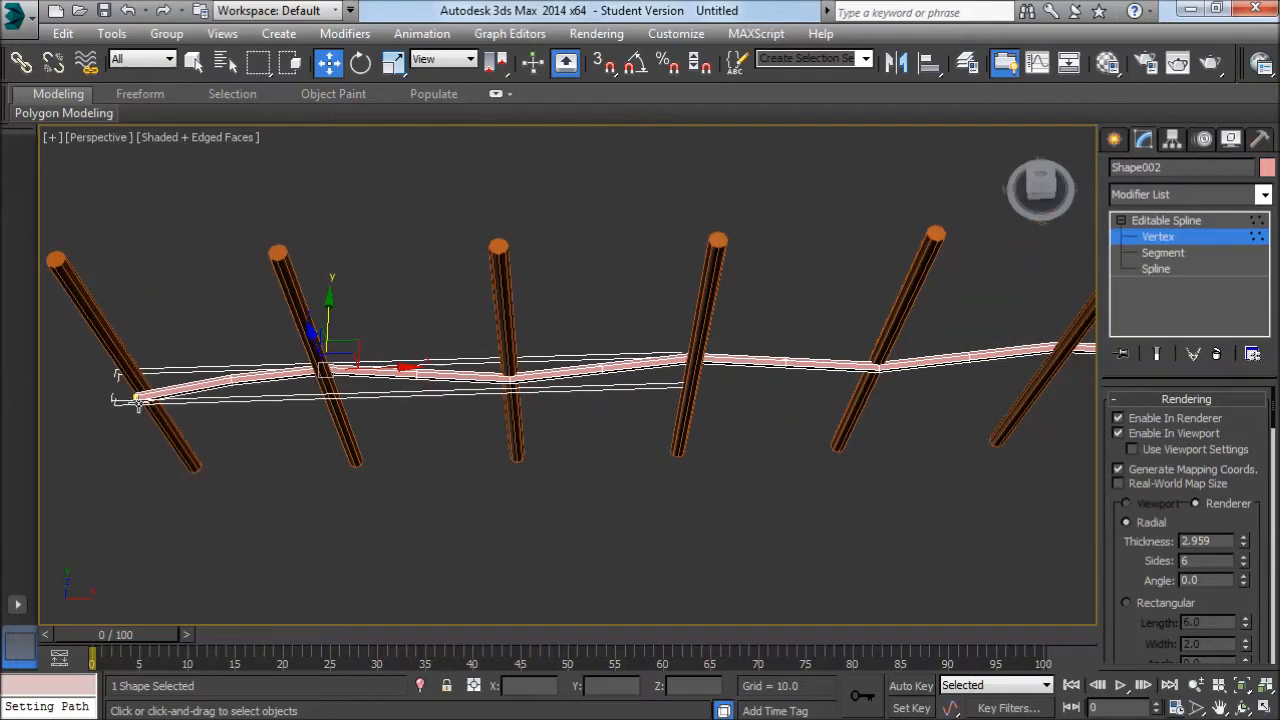
middle_drag(645, 358, 616, 364)
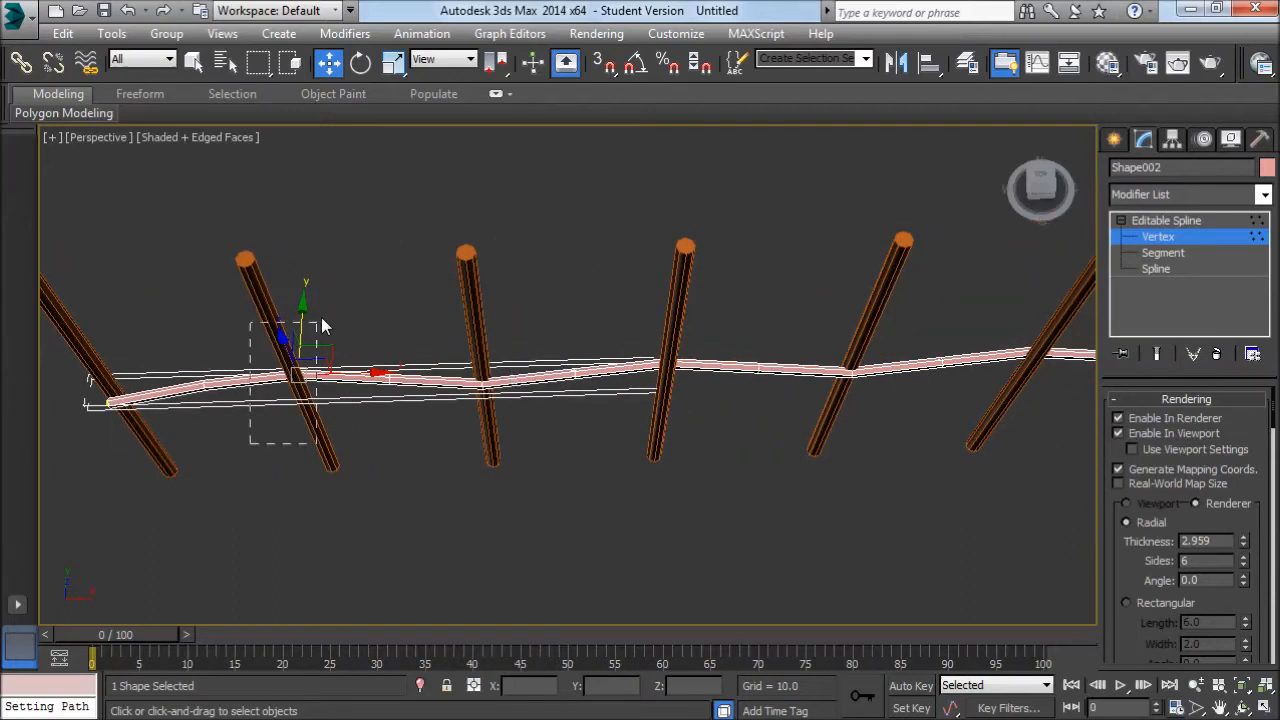
middle_drag(752, 372, 560, 352)
middle_drag(812, 358, 680, 352)
ctrl+drag(700, 306, 759, 393)
middle_drag(902, 382, 701, 374)
ctrl+drag(680, 333, 732, 424)
middle_drag(644, 398, 564, 381)
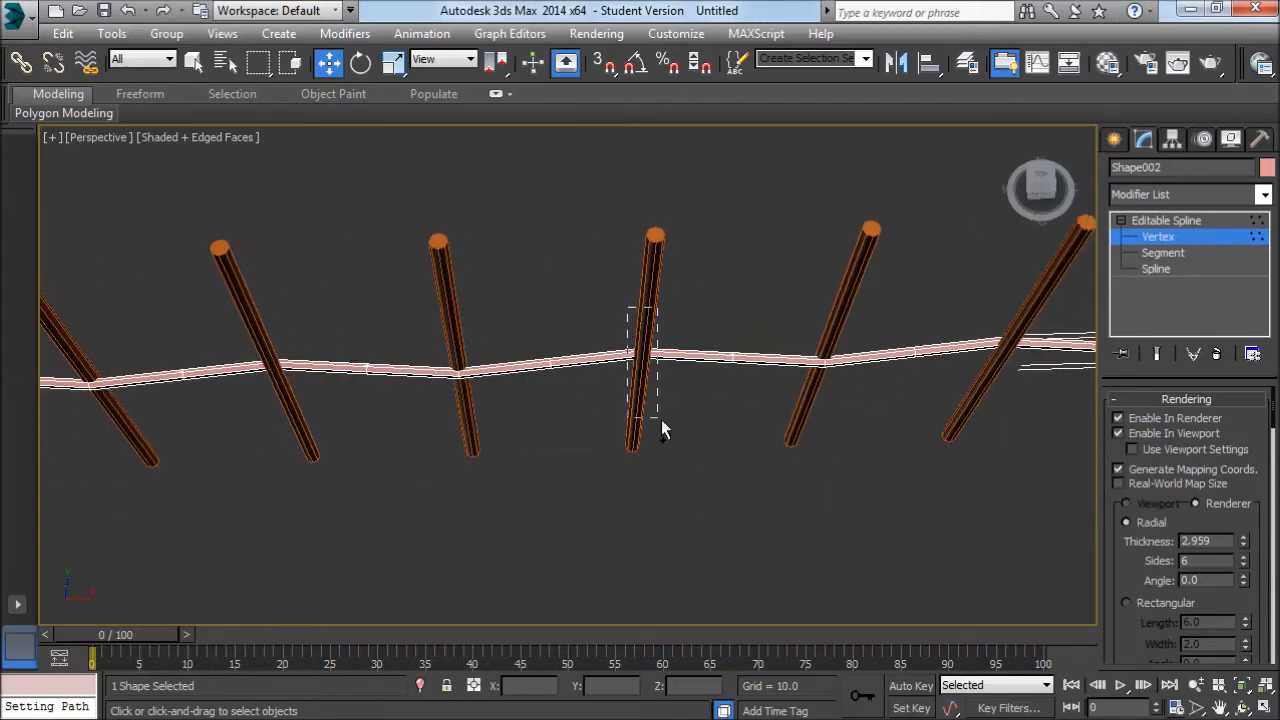
ctrl+drag(659, 421, 659, 421)
middle_drag(742, 372, 650, 374)
middle_drag(860, 372, 658, 397)
ctrl+drag(734, 328, 770, 408)
middle_drag(892, 375, 659, 365)
middle_drag(868, 382, 662, 389)
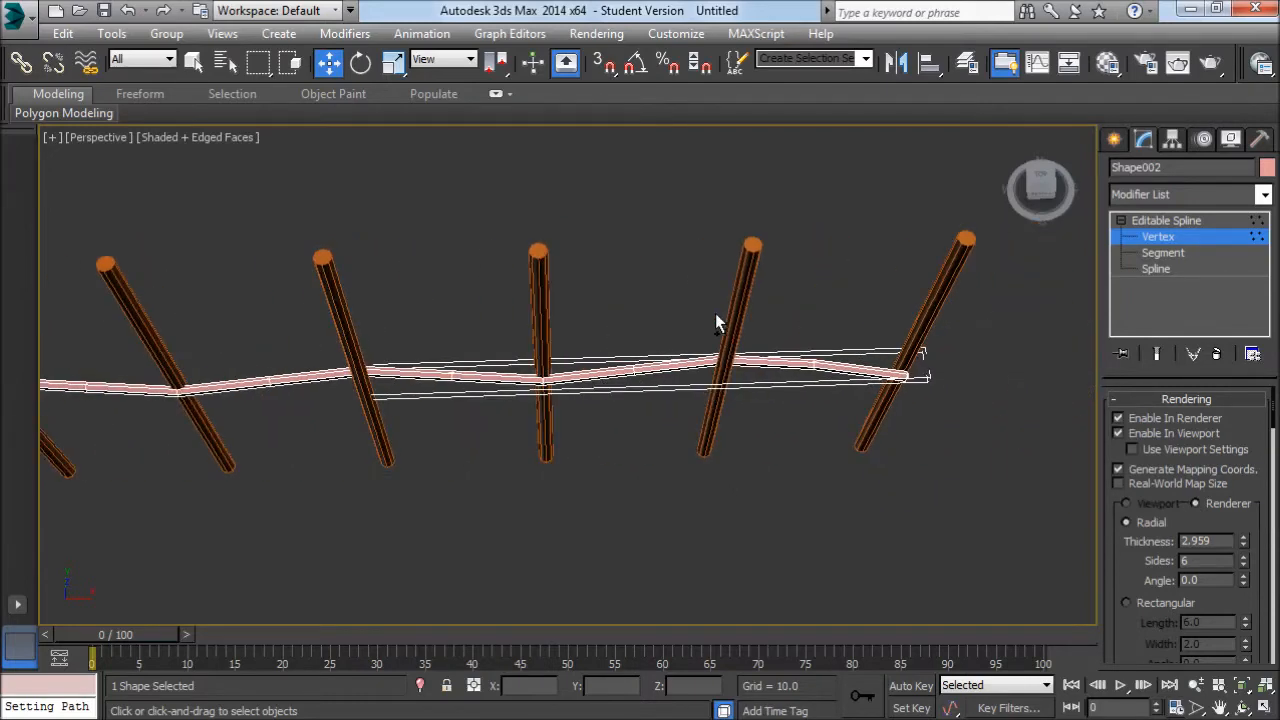
- Fillet the selected vertices slightly so the strand curves around the stakes
scroll(789, 371, up, 6)
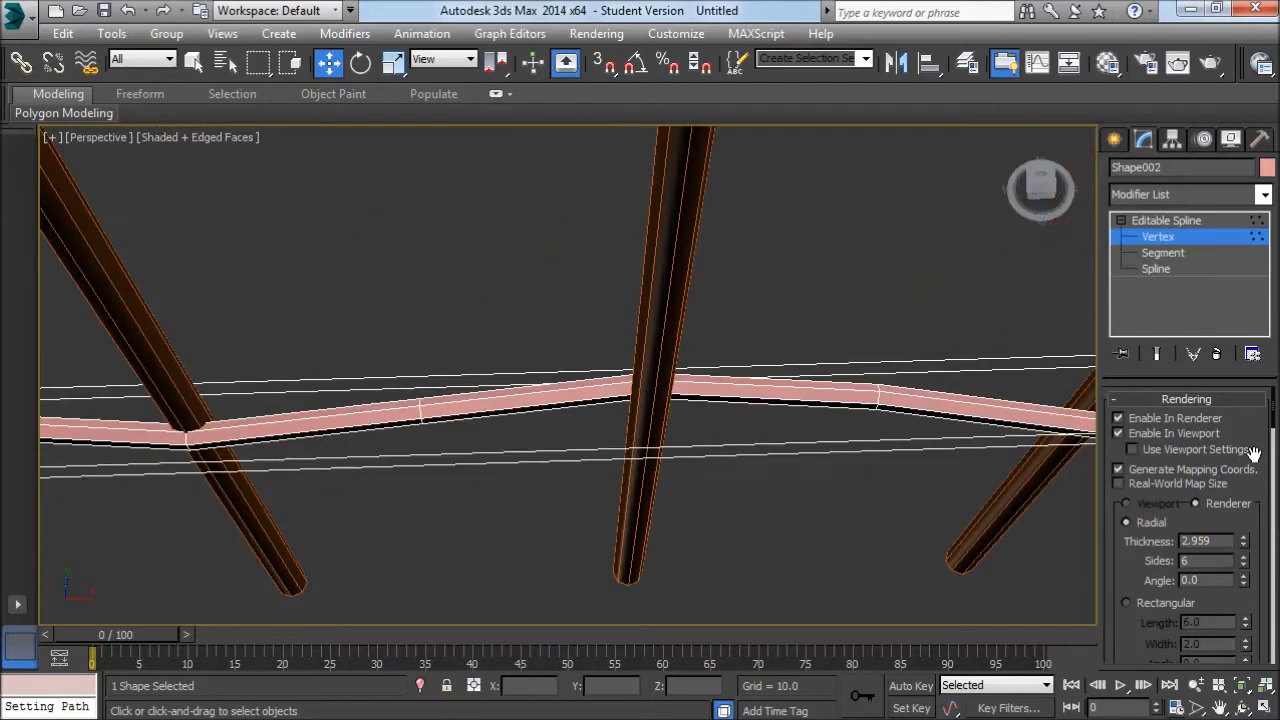
scroll(1225, 450, down, 10)
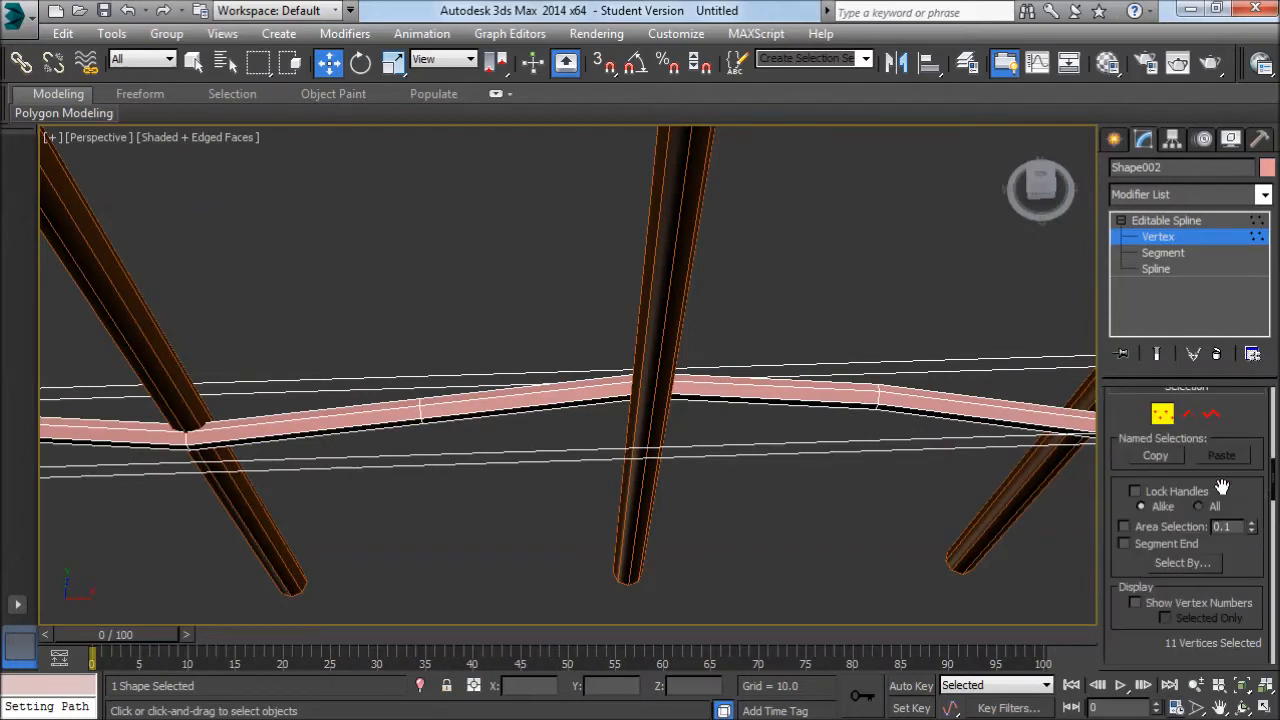
scroll(1222, 484, down, 10)
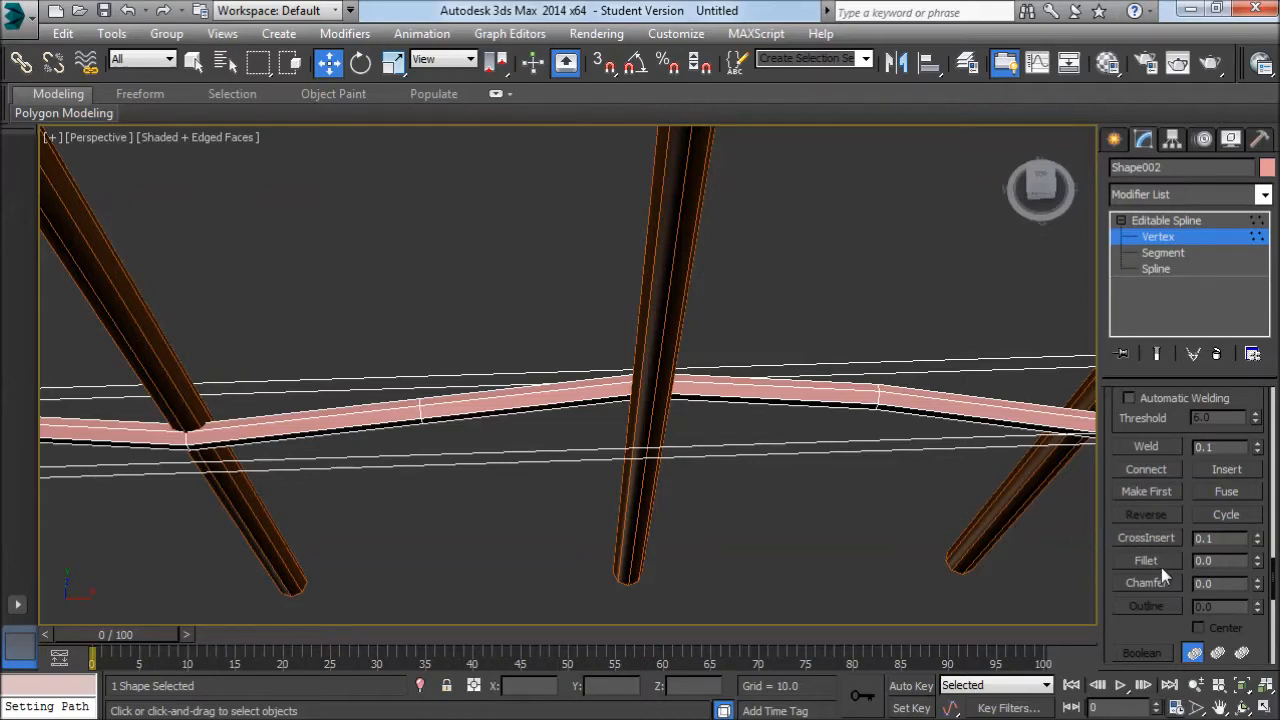
click(1161, 567)
alt+middle_drag(711, 400, 643, 341)
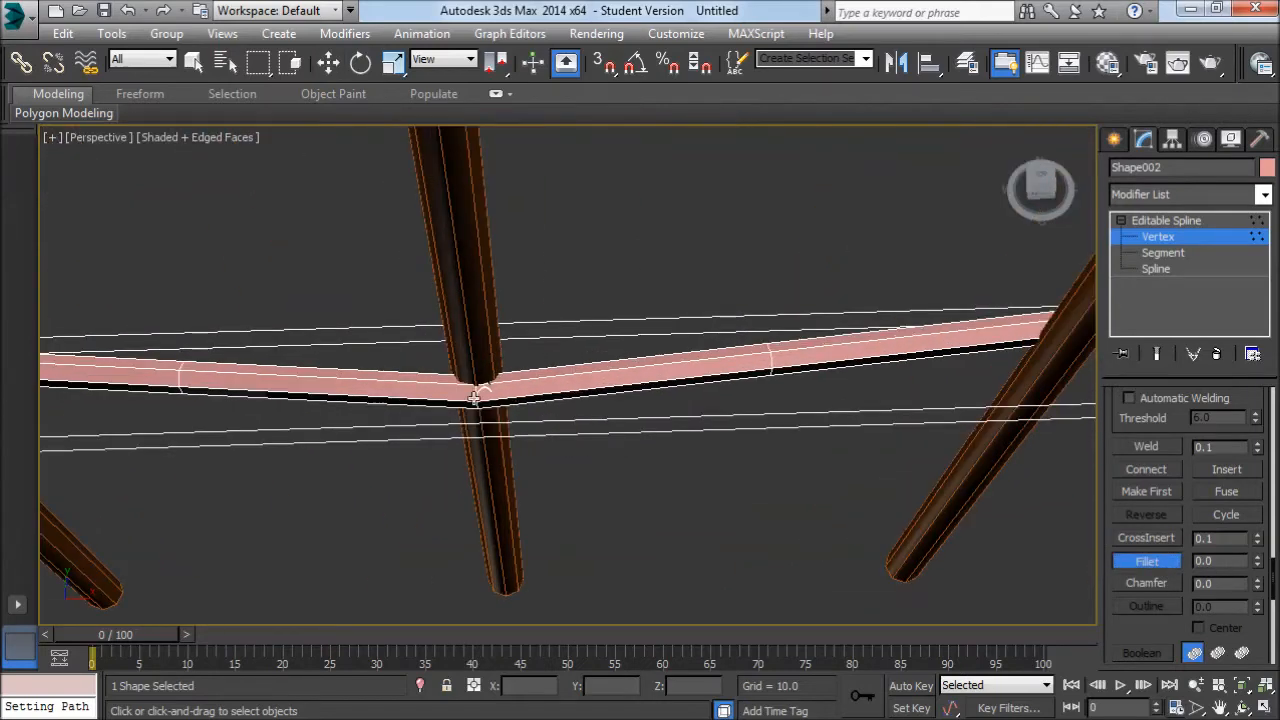
drag(472, 395, 470, 364)
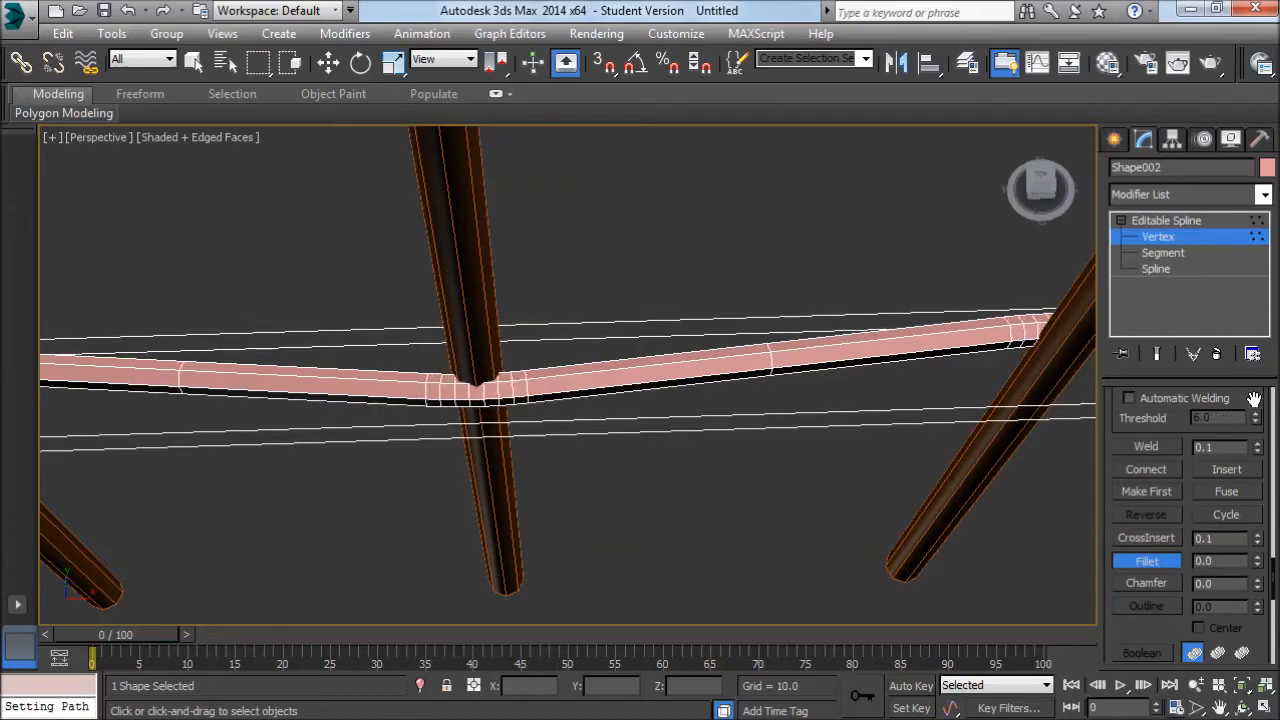
- Set the strand's interpolation steps to 2
scroll(1226, 489, up, 10)
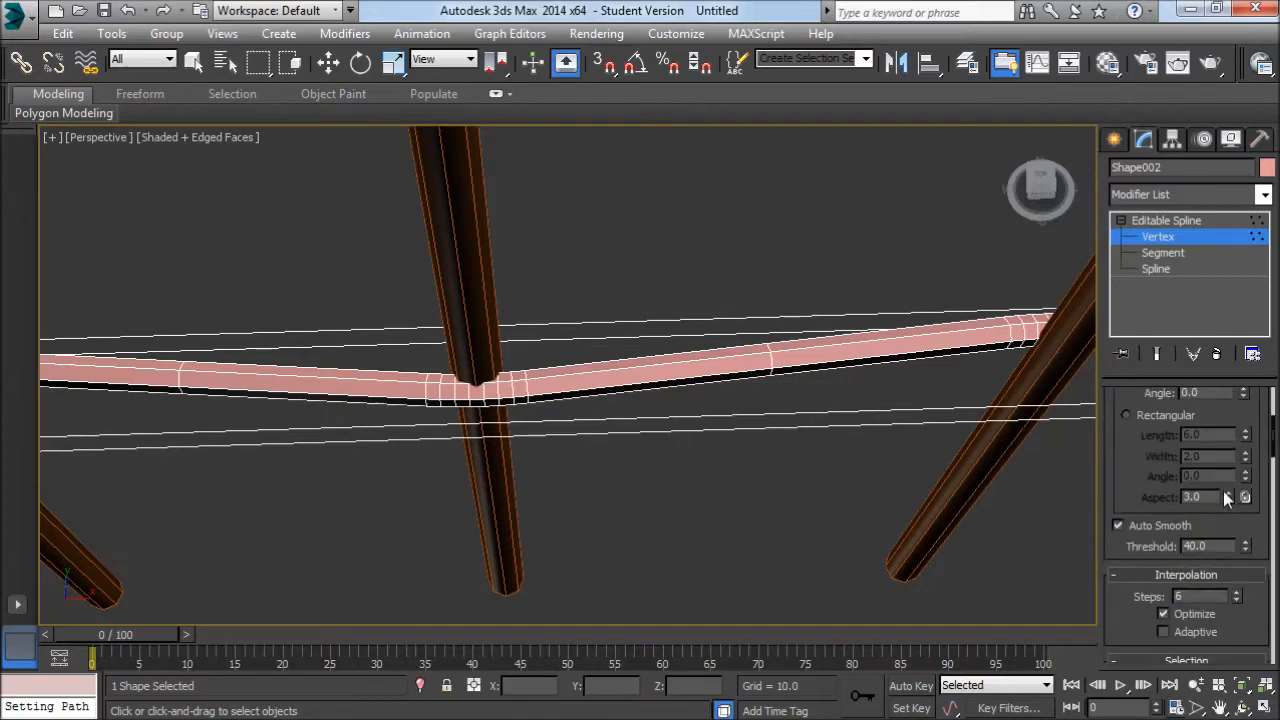
scroll(1220, 494, down, 3)
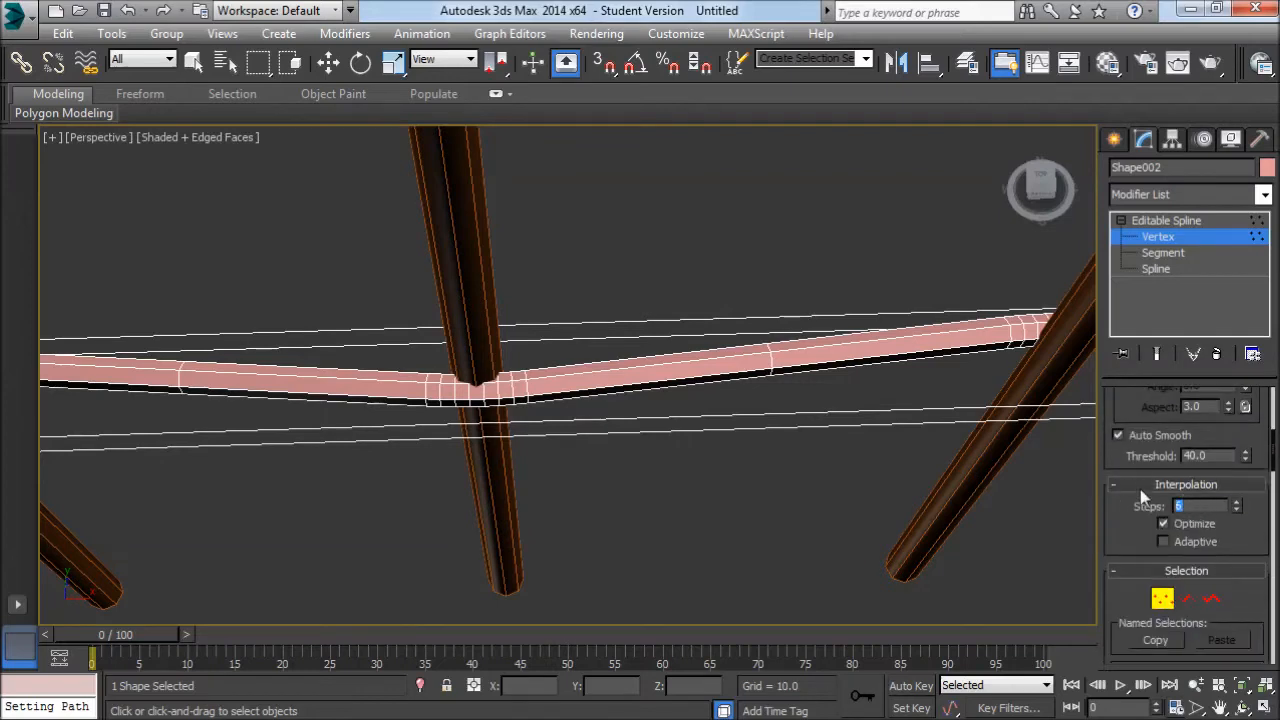
text(6)
key(Return)
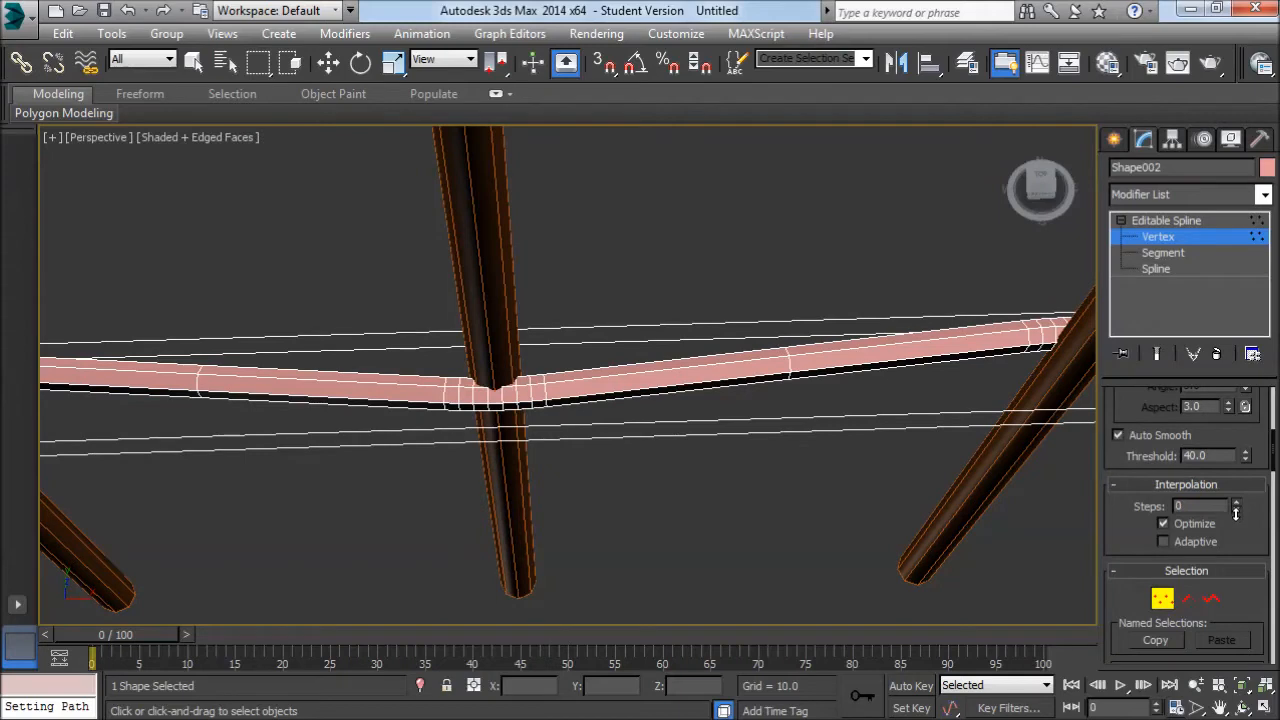
key(w)
scroll(706, 357, up, 4)
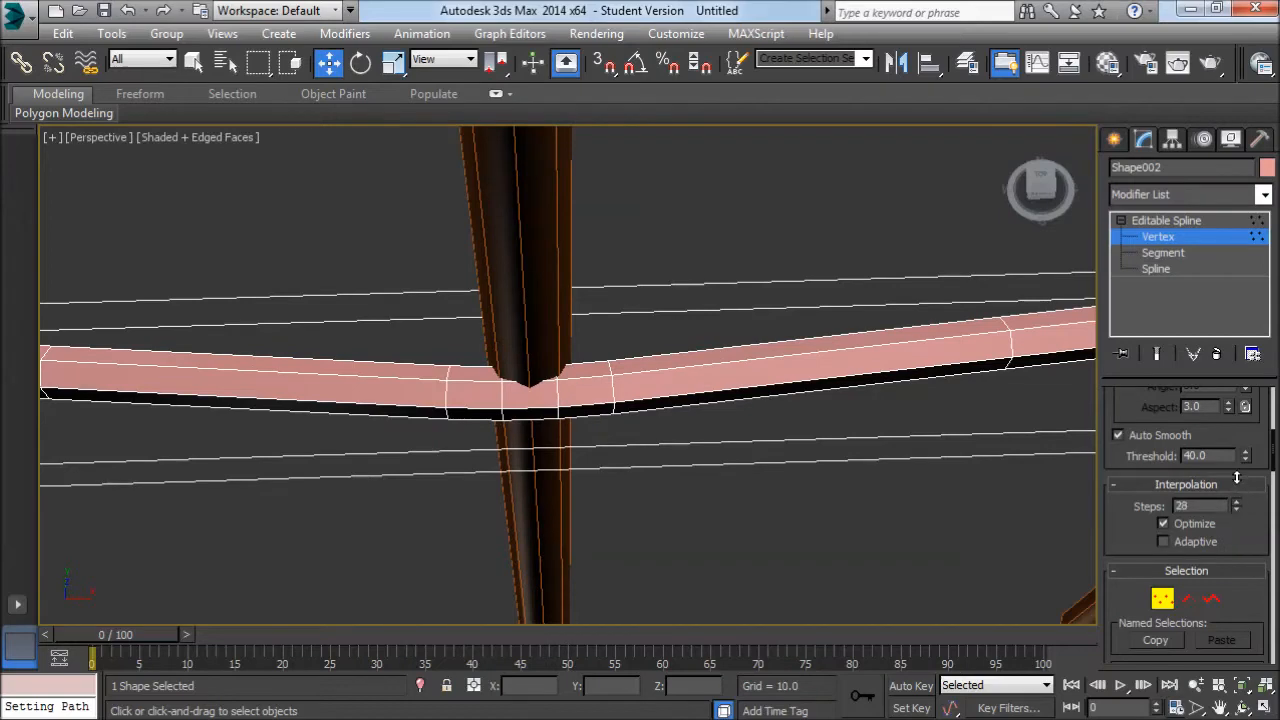
drag(1237, 479, 1225, 443)
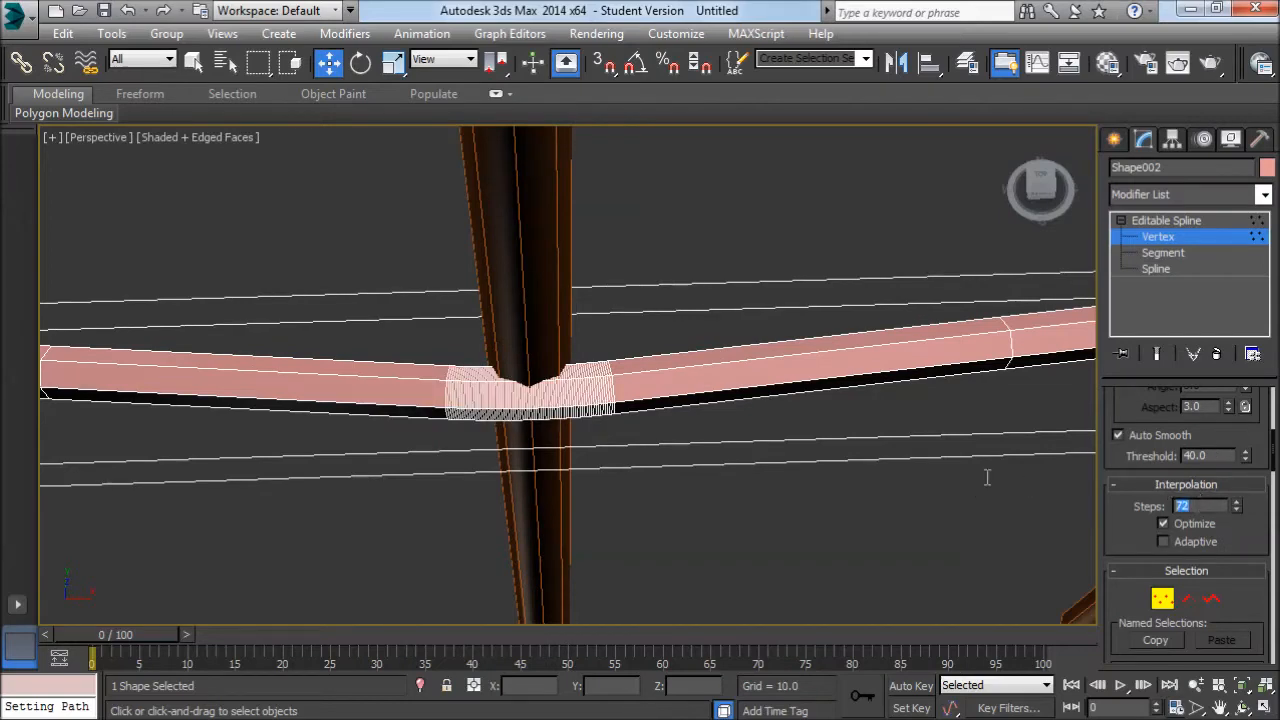
key(Return)
scroll(960, 420, down, 3)
scroll(1245, 460, up, 5)
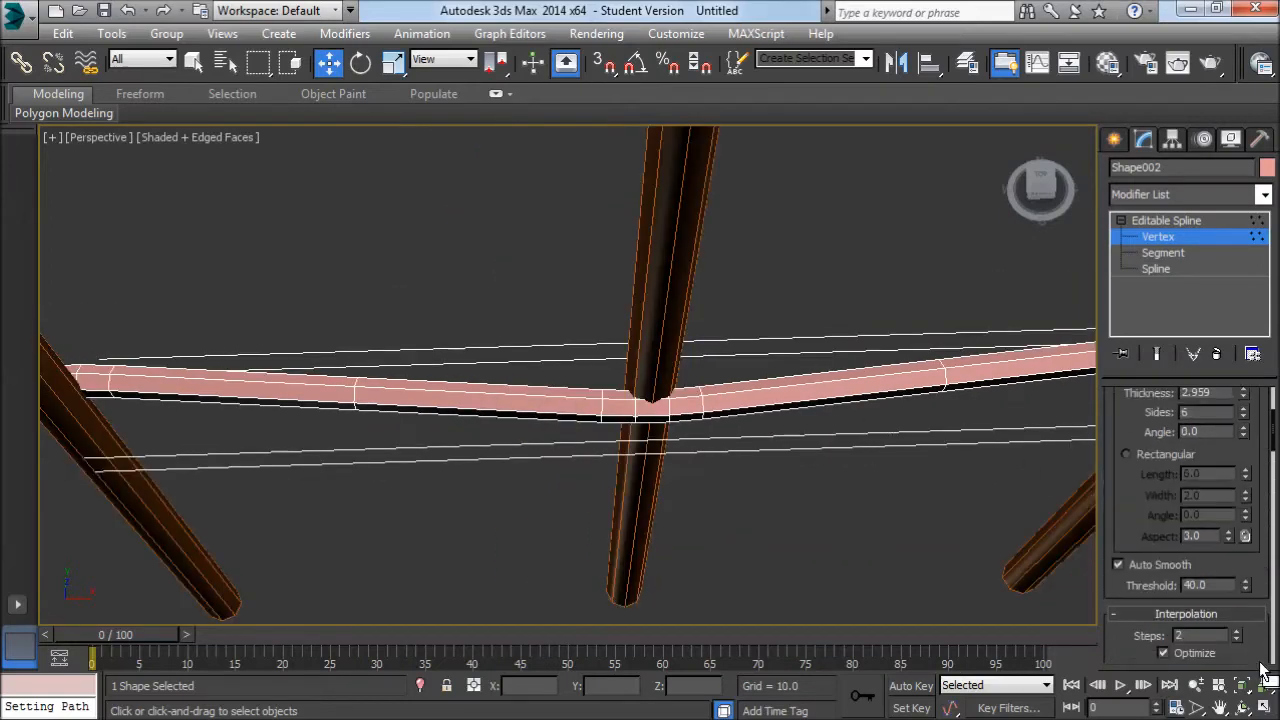
- Try different Auto Smooth thresholds for the strand and set the value to 65
scroll(1240, 480, down, 2)
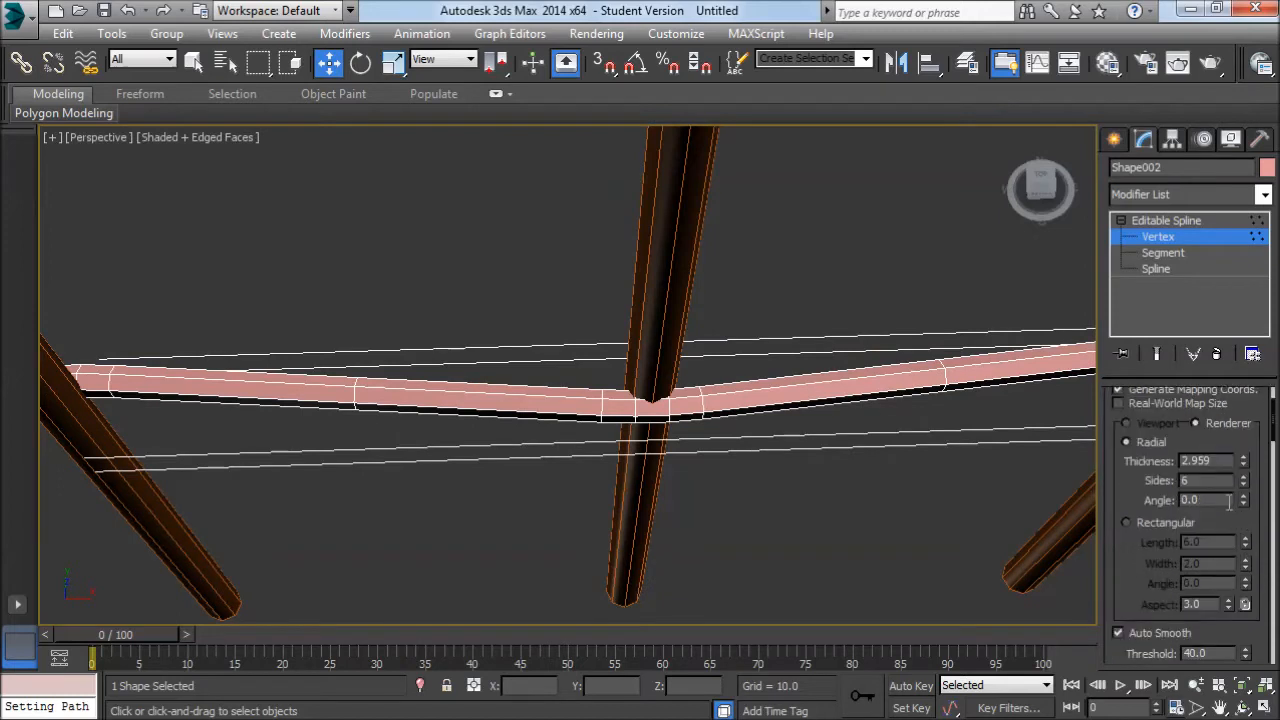
scroll(1220, 530, down, 2)
double_click(1212, 563)
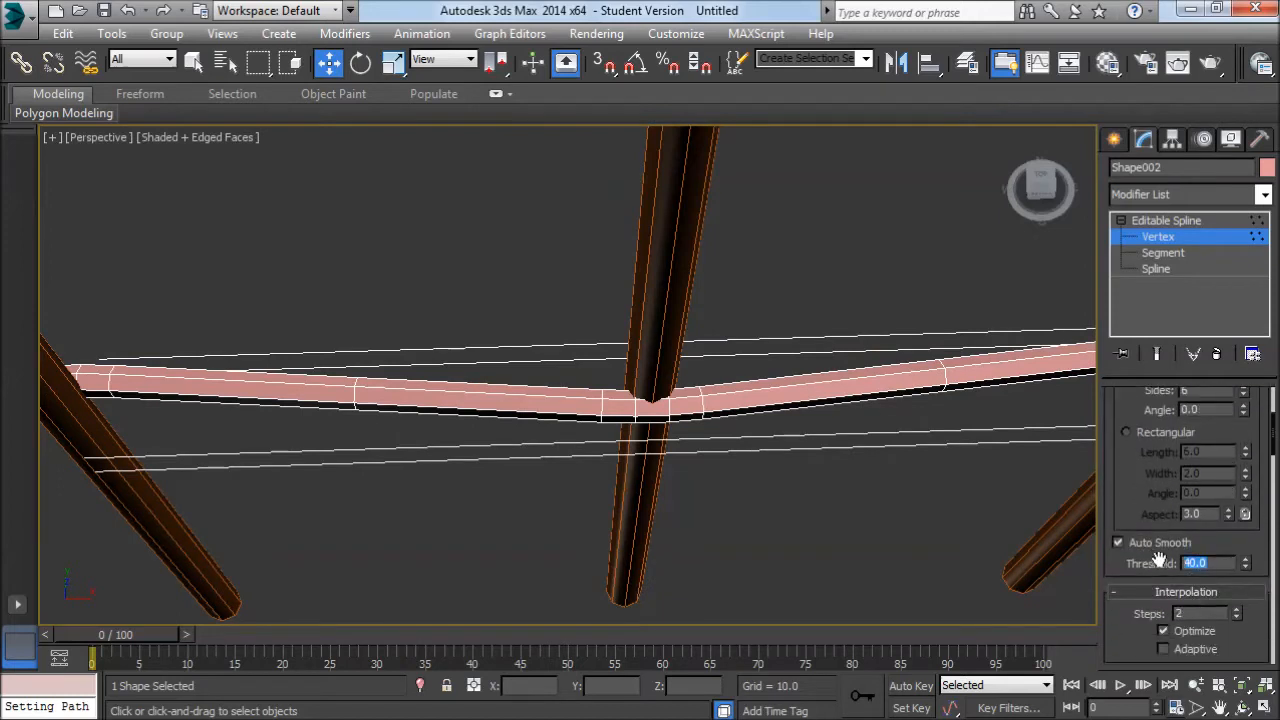
text(45)
key(Return)
scroll(940, 490, up, 3)
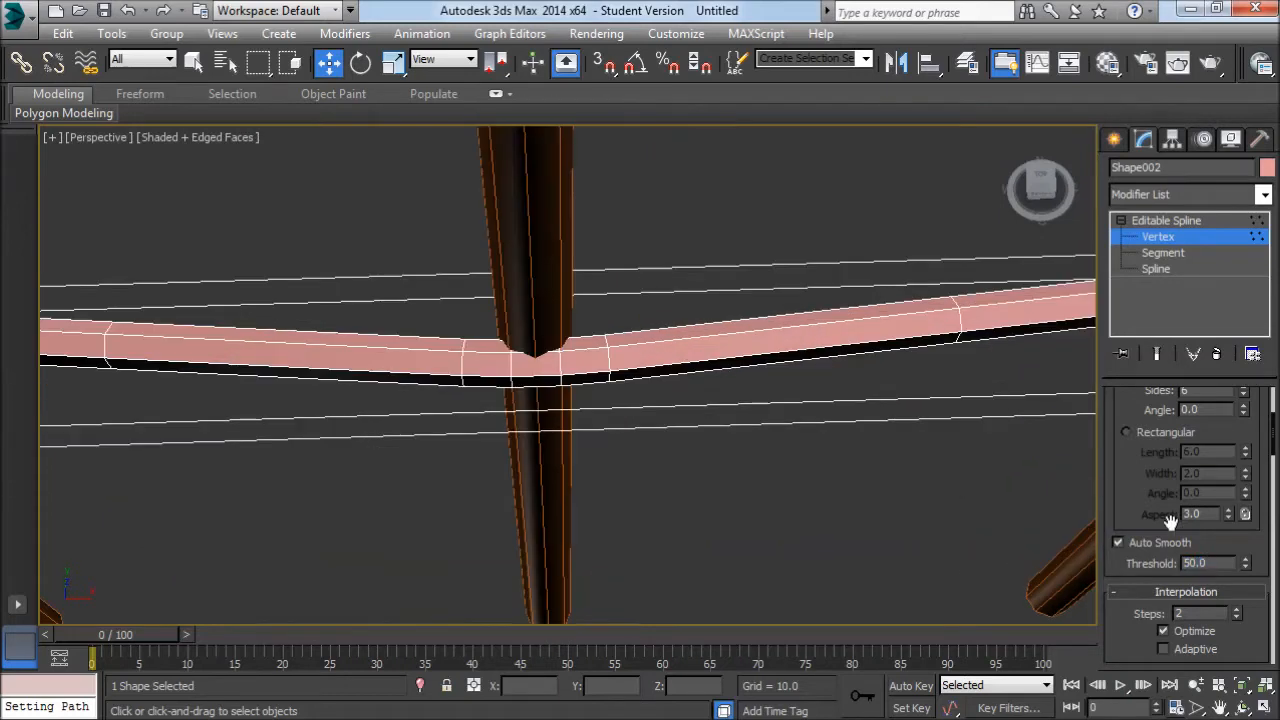
double_click(1210, 563)
text(60)
key(Return)
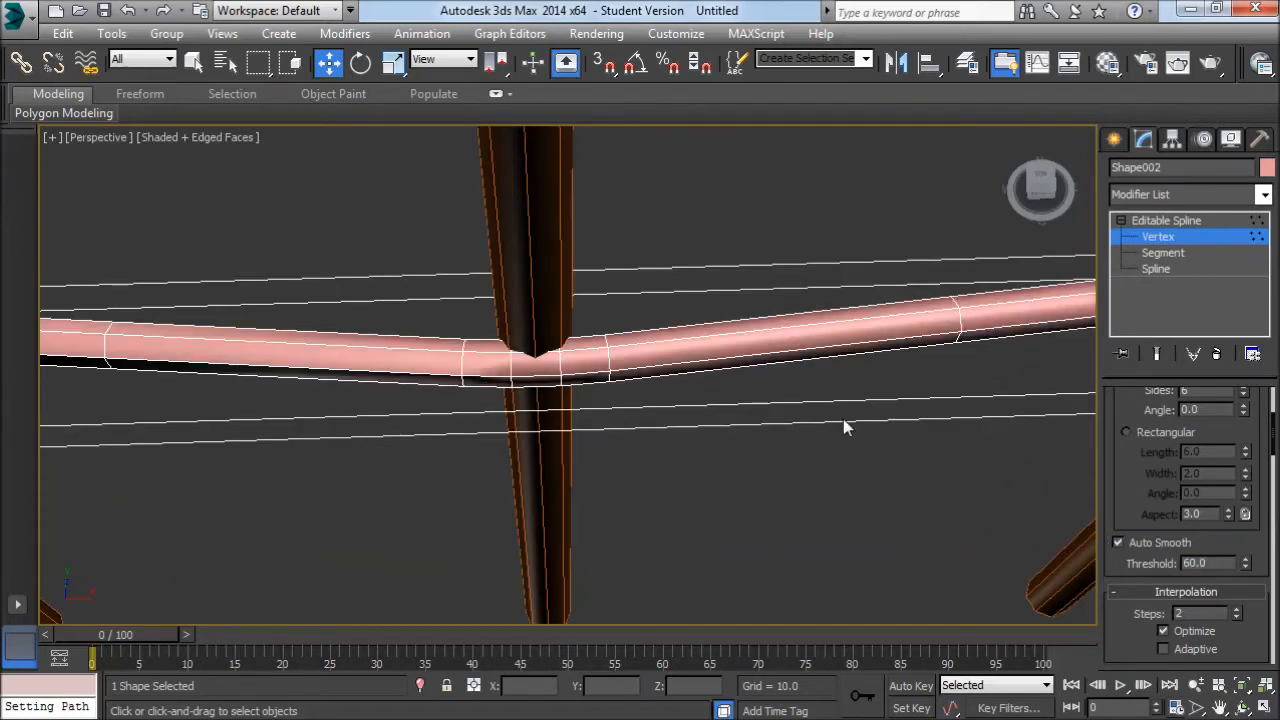
middle_drag(845, 427, 869, 401)
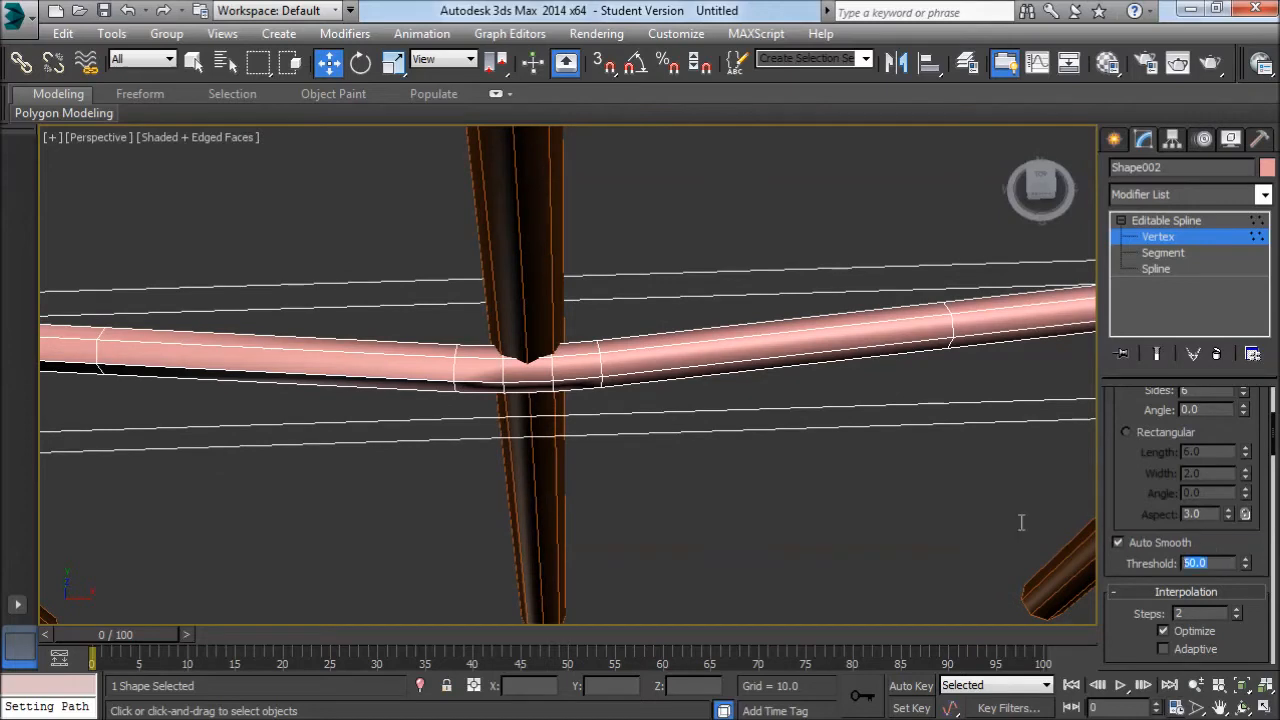
text(65)
key(Return)
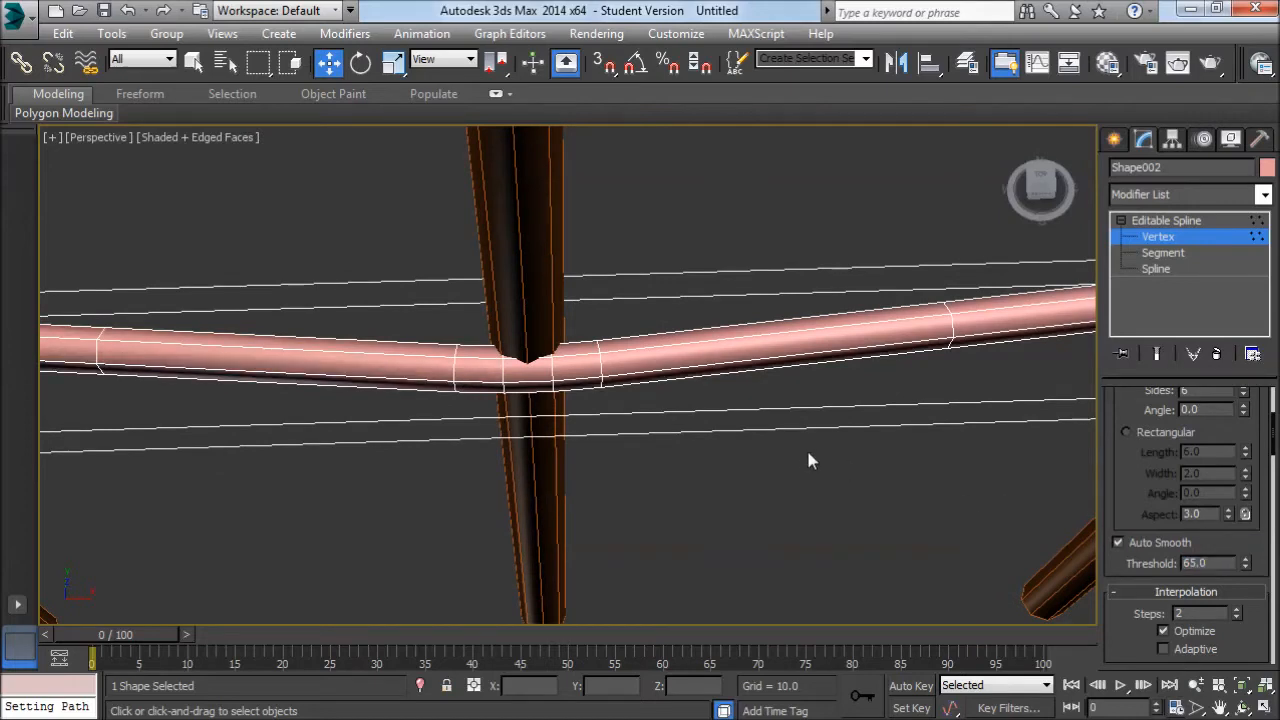
- Leave vertex editing, deselect the strand, and turn off edged faces in the perspective view
scroll(698, 438, down, 7)
alt+middle_drag(726, 434, 380, 352)
drag(1234, 427, 1233, 640)
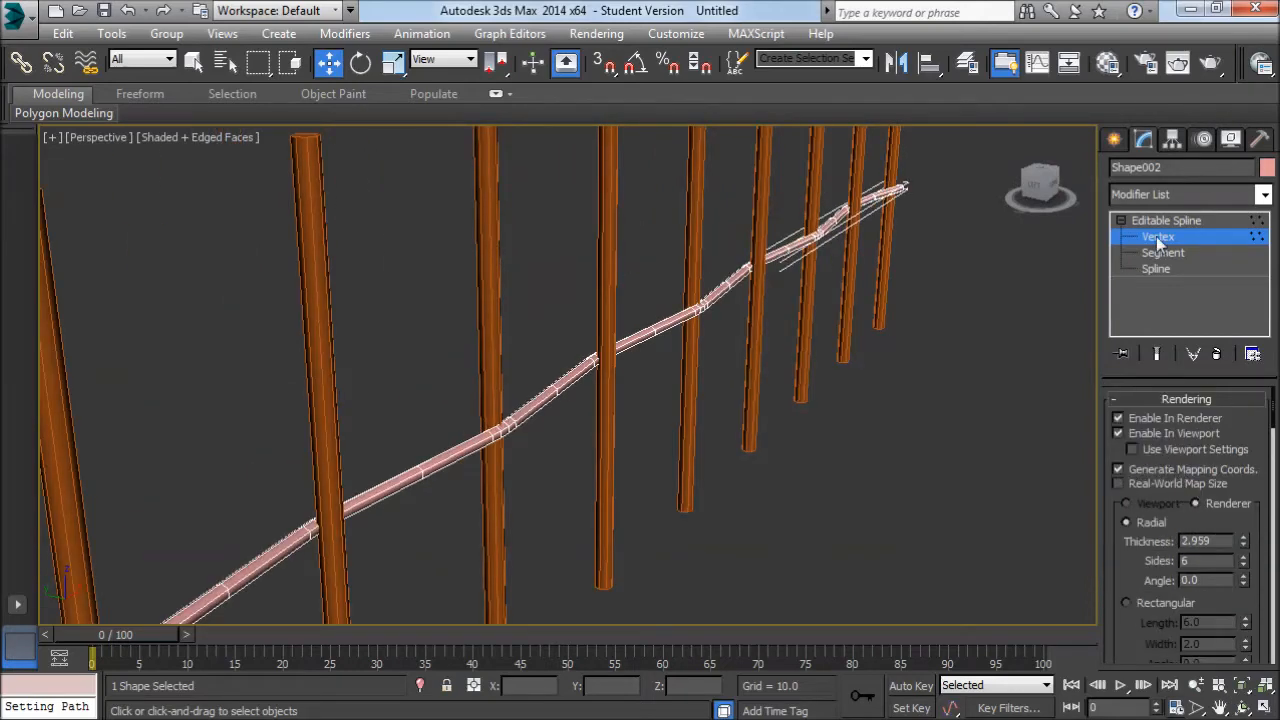
click(1114, 138)
alt+middle_drag(680, 392, 641, 330)
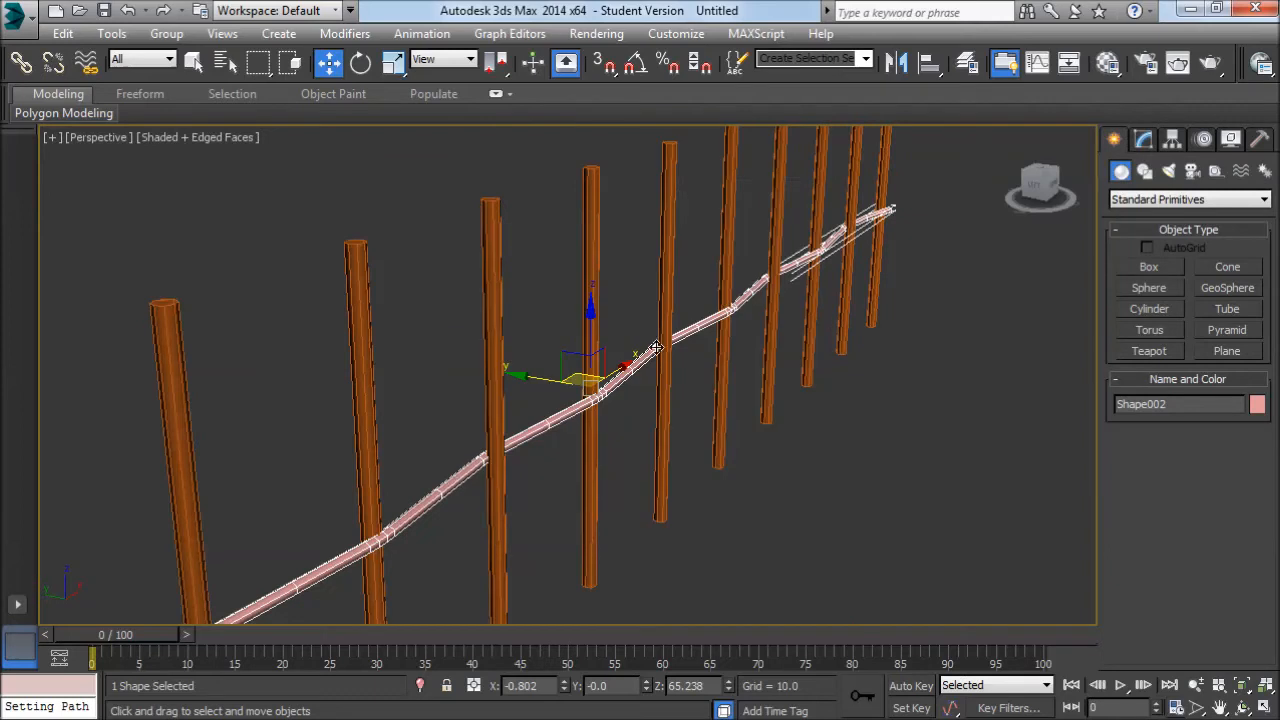
click(823, 450)
middle_drag(590, 425, 615, 406)
click(225, 137)
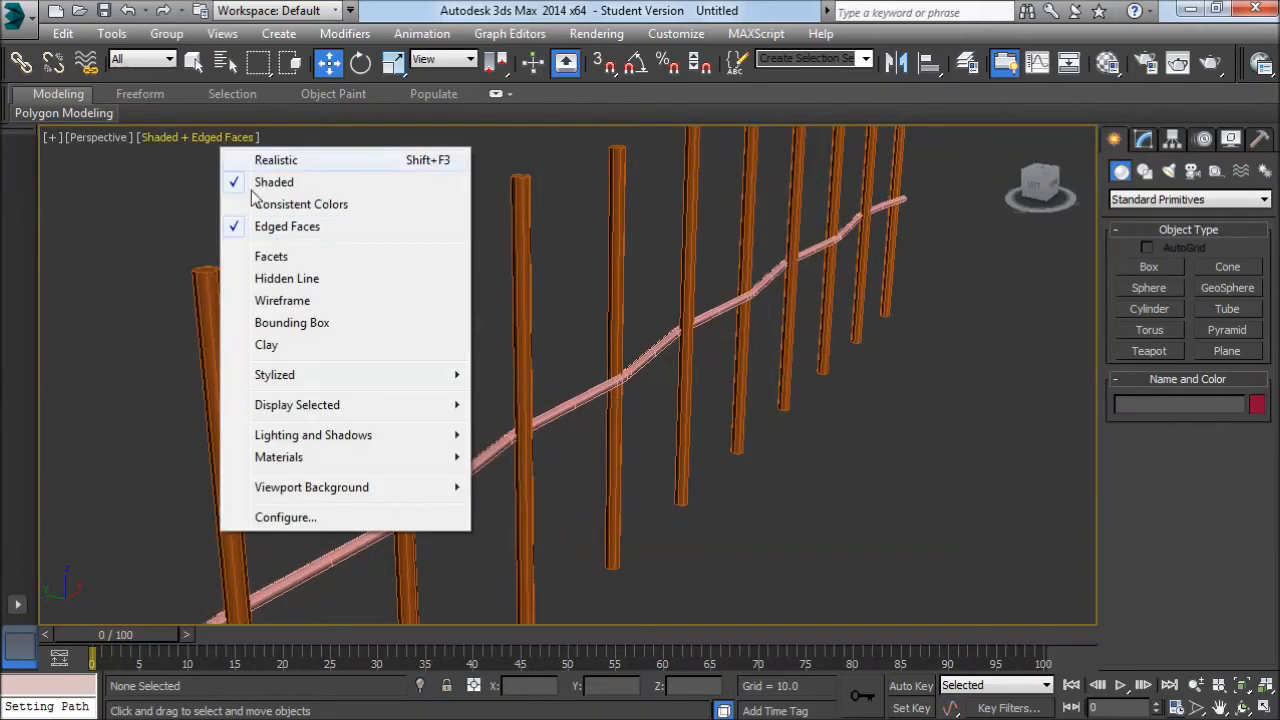
click(270, 217)
middle_drag(577, 405, 567, 367)
- Select the pink strand and convert it to an Editable Poly
click(567, 370)
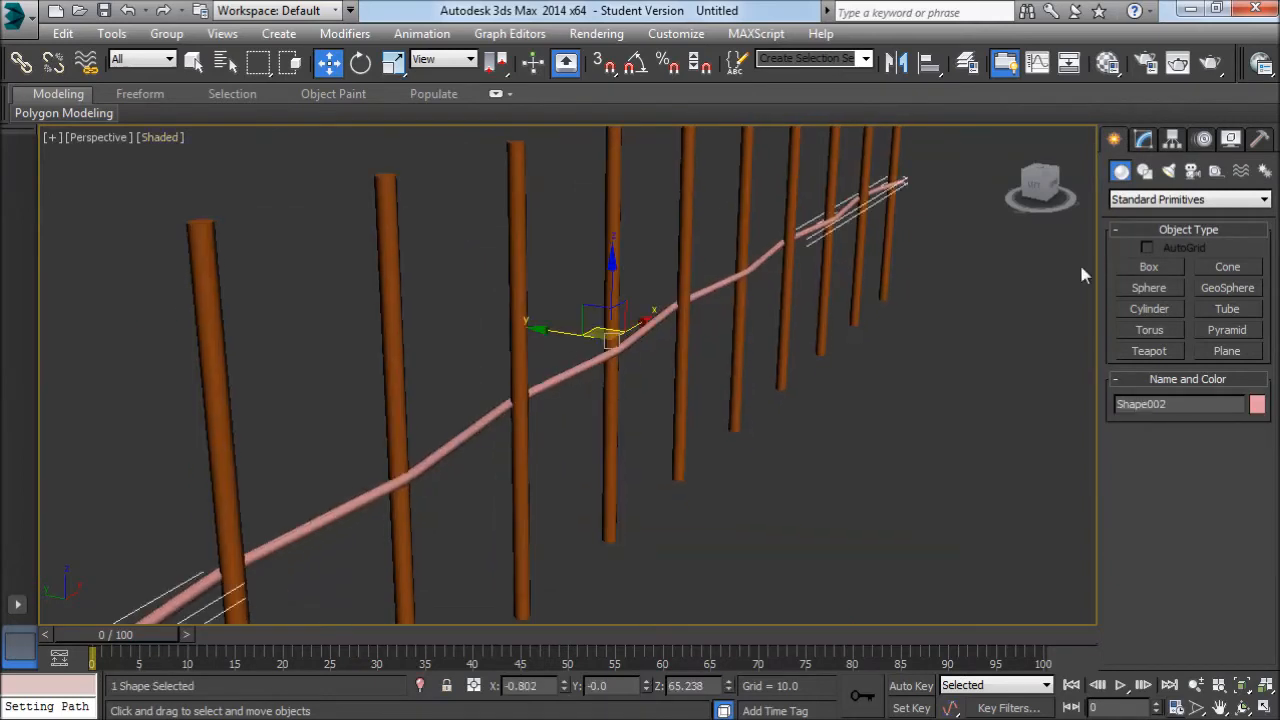
click(1142, 143)
right_click(1147, 221)
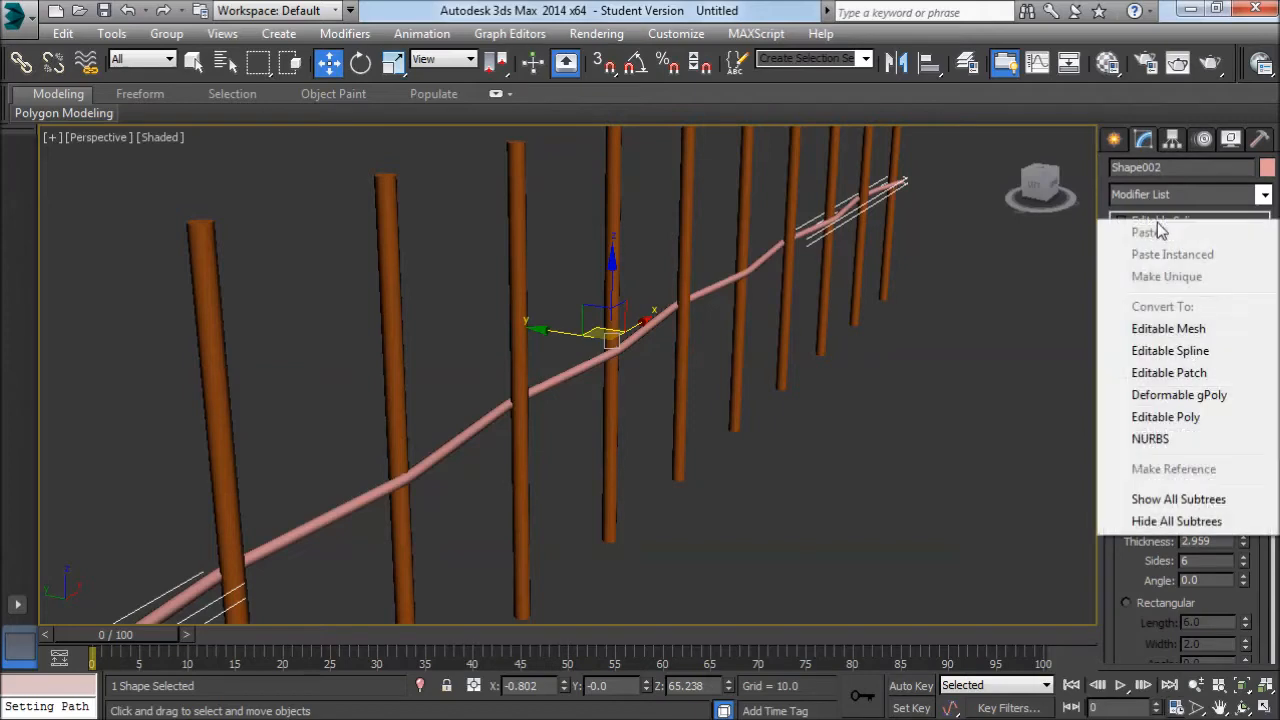
click(1165, 418)
alt+middle_drag(767, 425, 800, 365)
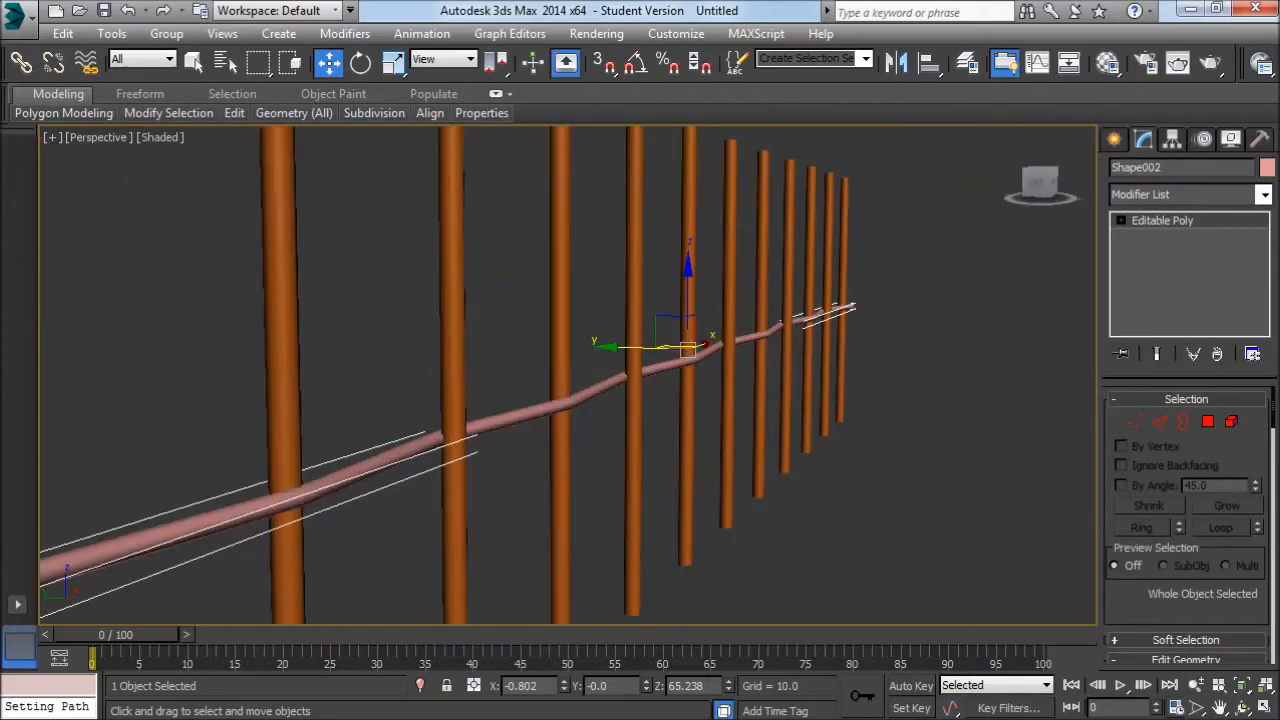
- Check the wicker fence reference photo, and raise the strand along Z to just below the tops of the stakes
key(alt+Tab)
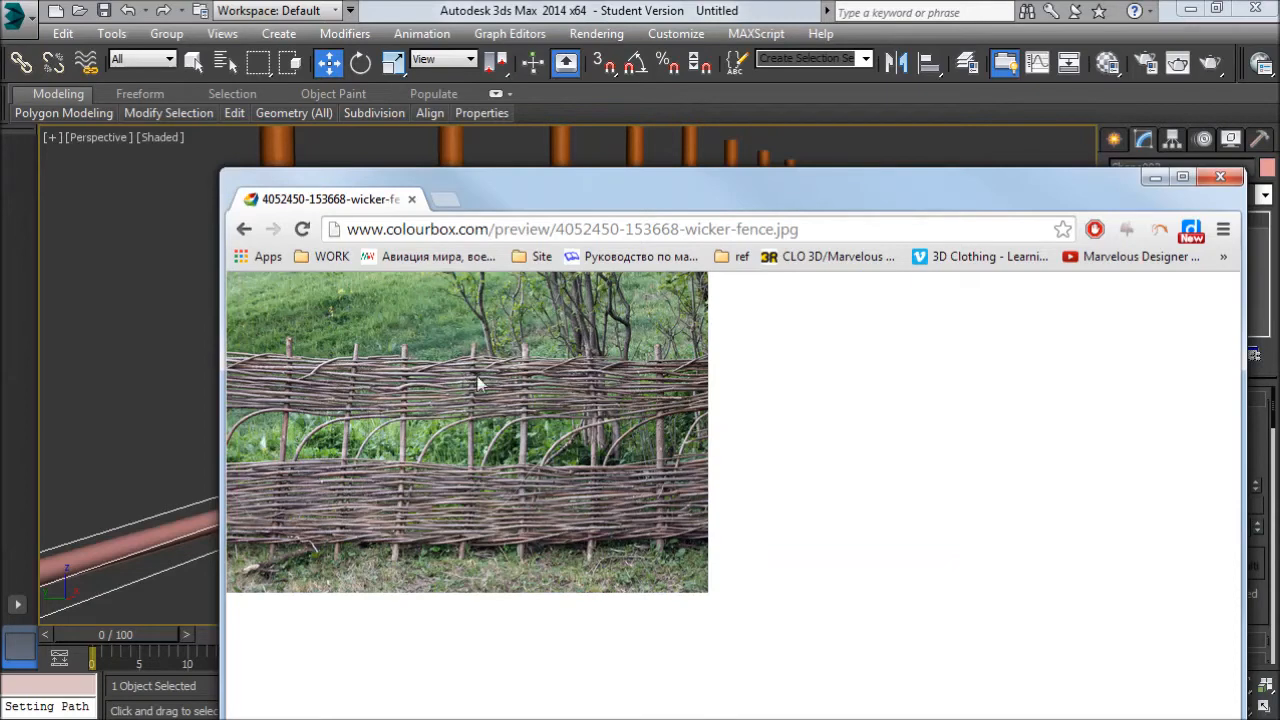
click(586, 8)
middle_drag(669, 322, 704, 389)
scroll(687, 318, down, 2)
drag(705, 351, 714, 220)
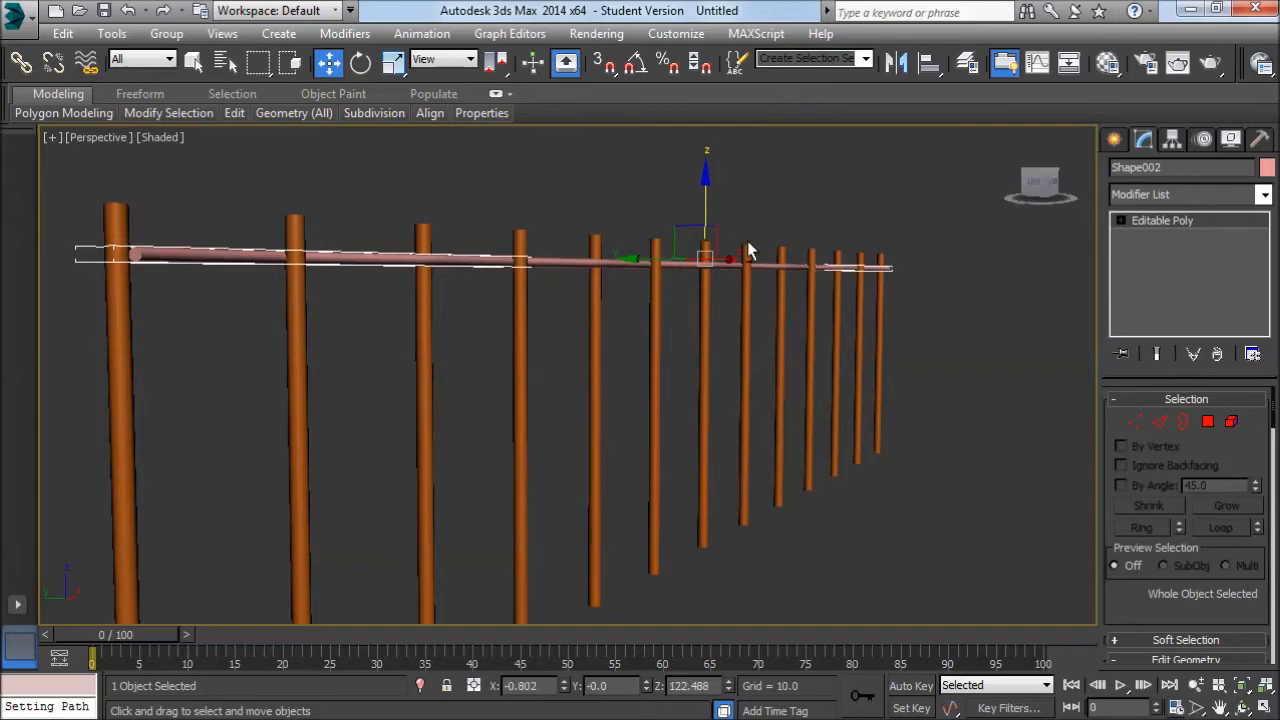
alt+middle_drag(748, 246, 740, 257)
drag(707, 205, 707, 209)
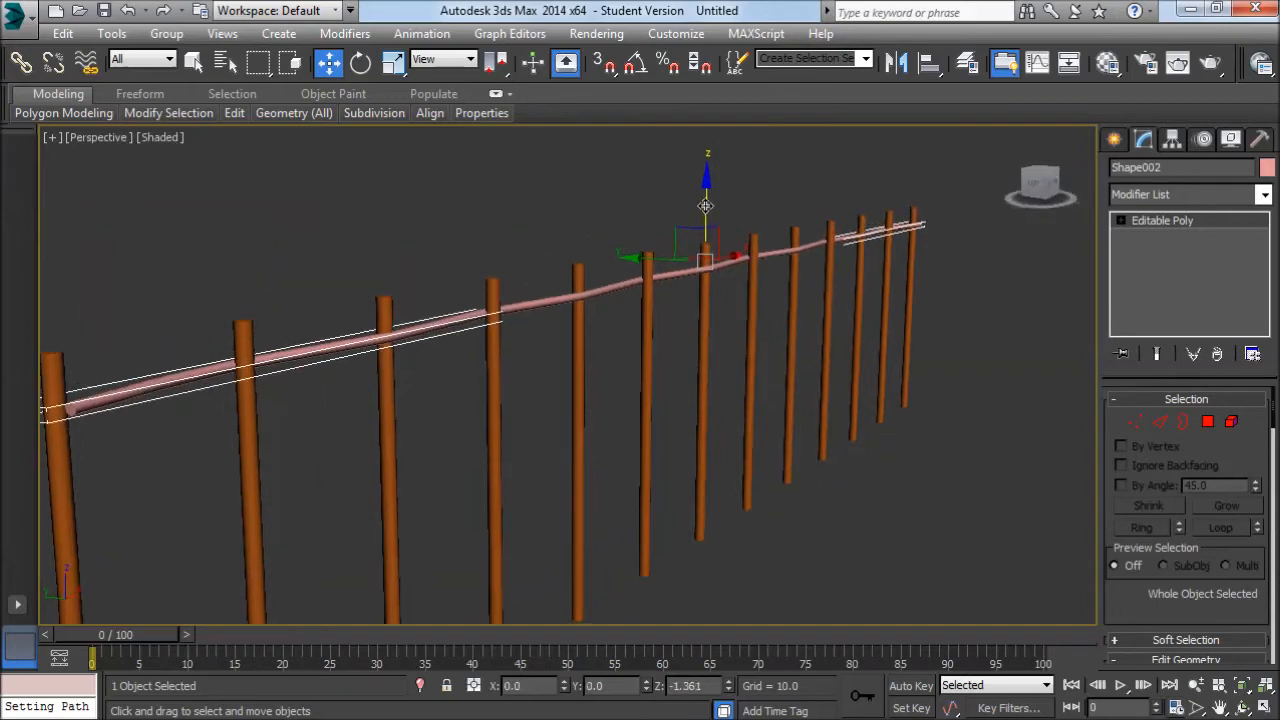
- Open the Array tool for the strand, set a 1D count of 2 with zero rotation, and turn on the preview
click(111, 33)
click(148, 372)
drag(241, 178, 560, 330)
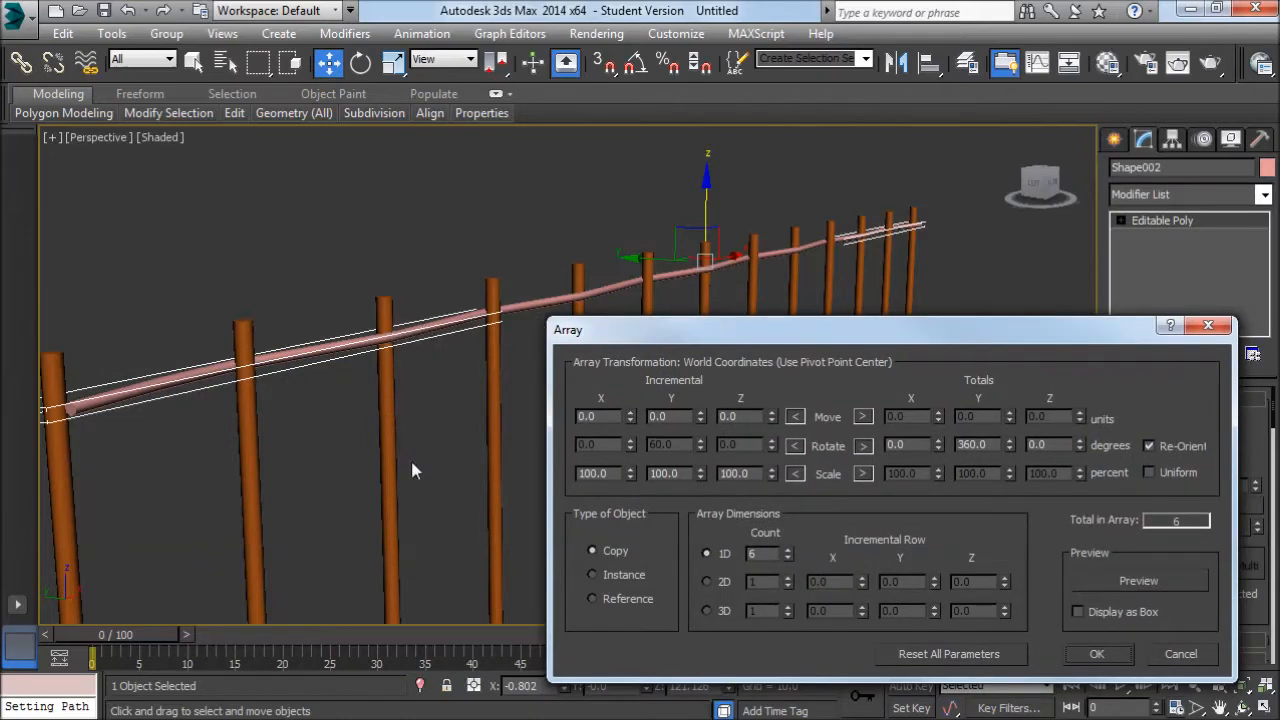
drag(737, 327, 776, 312)
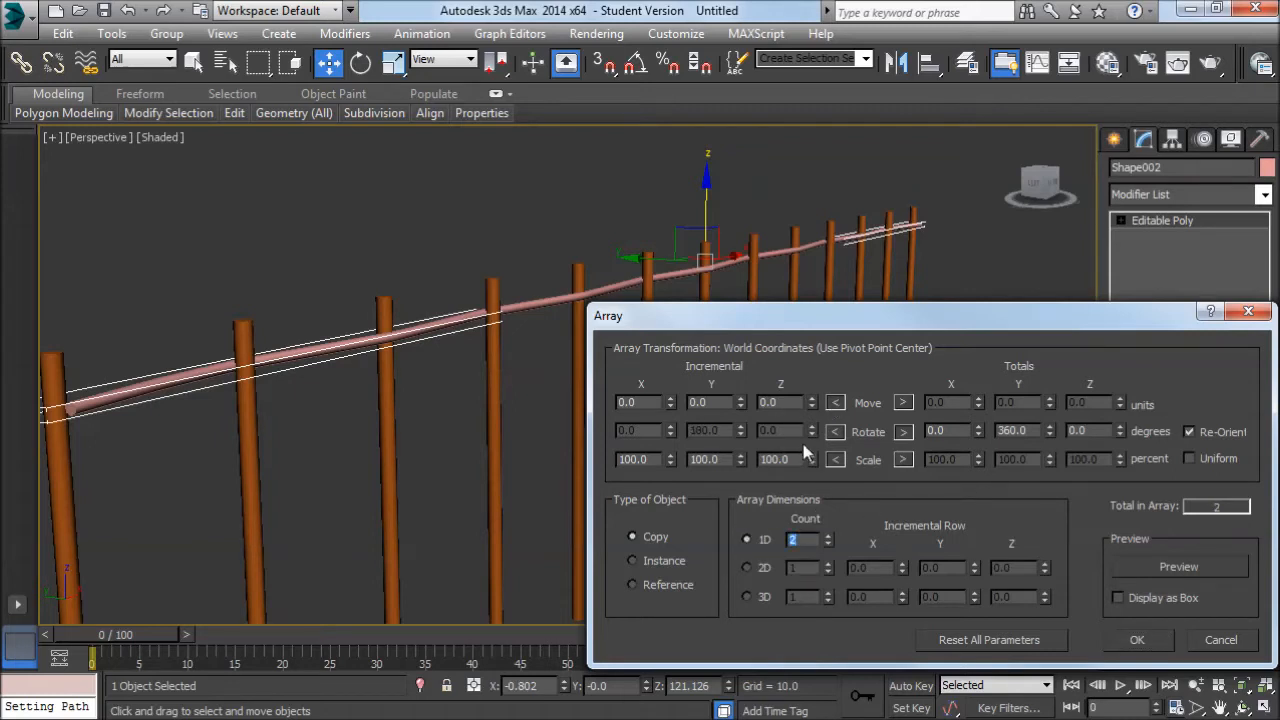
click(812, 401)
text(0)
click(1162, 567)
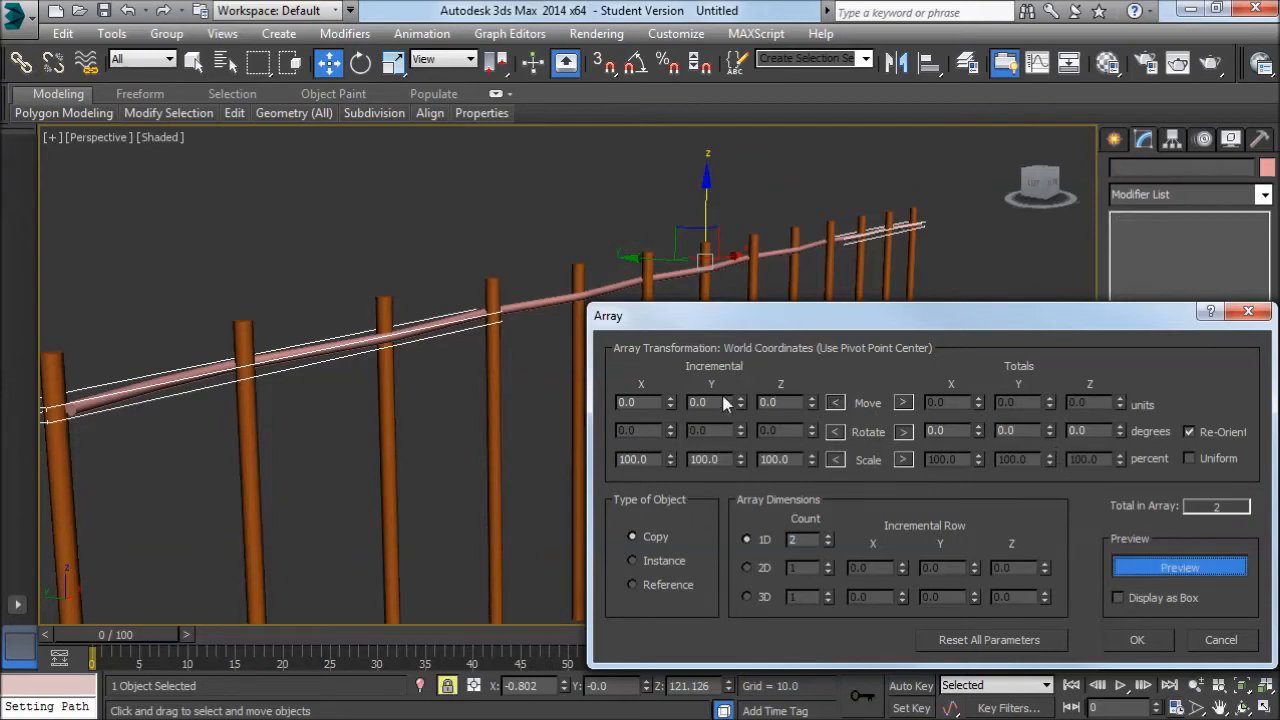
- Set the incremental move to -5 along Z with none along Y, and raise the 1D count to 19
mouse_move(742, 404)
mouse_down()
mouse_move(741, 310)
mouse_move(731, 410)
mouse_up()
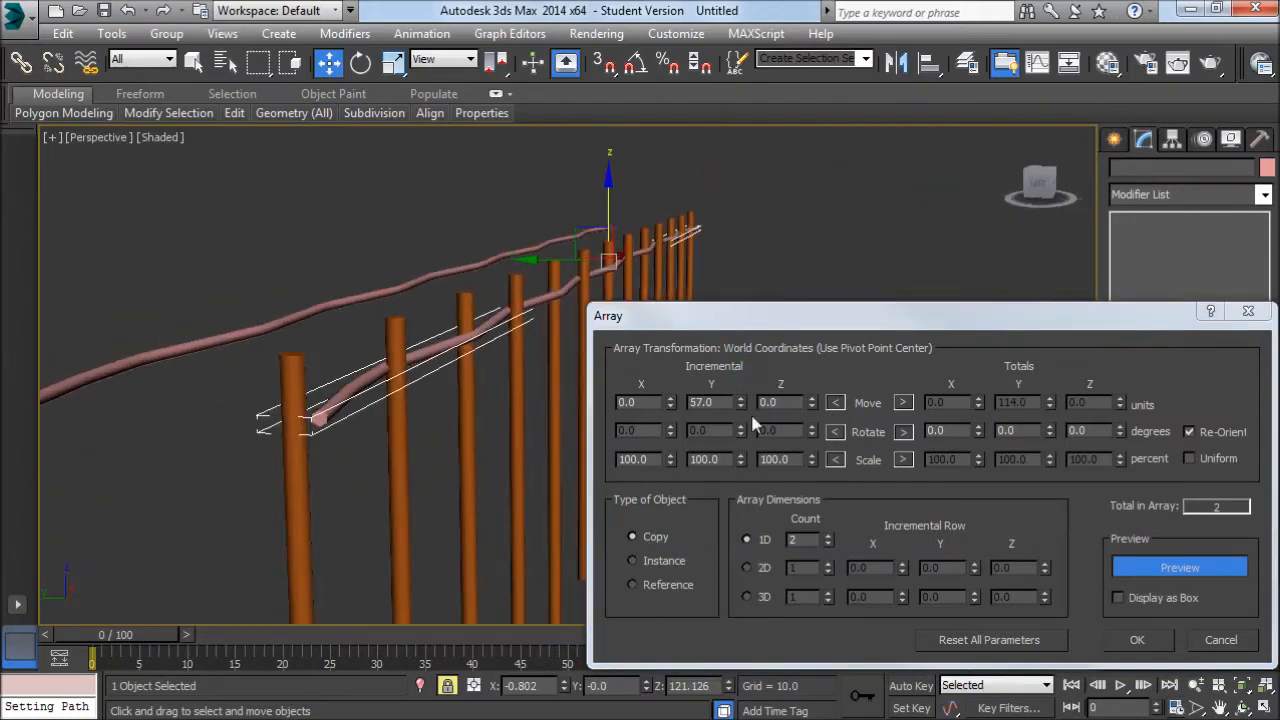
right_click(740, 401)
drag(812, 400, 813, 407)
alt+middle_drag(543, 329, 508, 398)
drag(826, 535, 827, 535)
alt+middle_drag(560, 440, 962, 480)
click(827, 535)
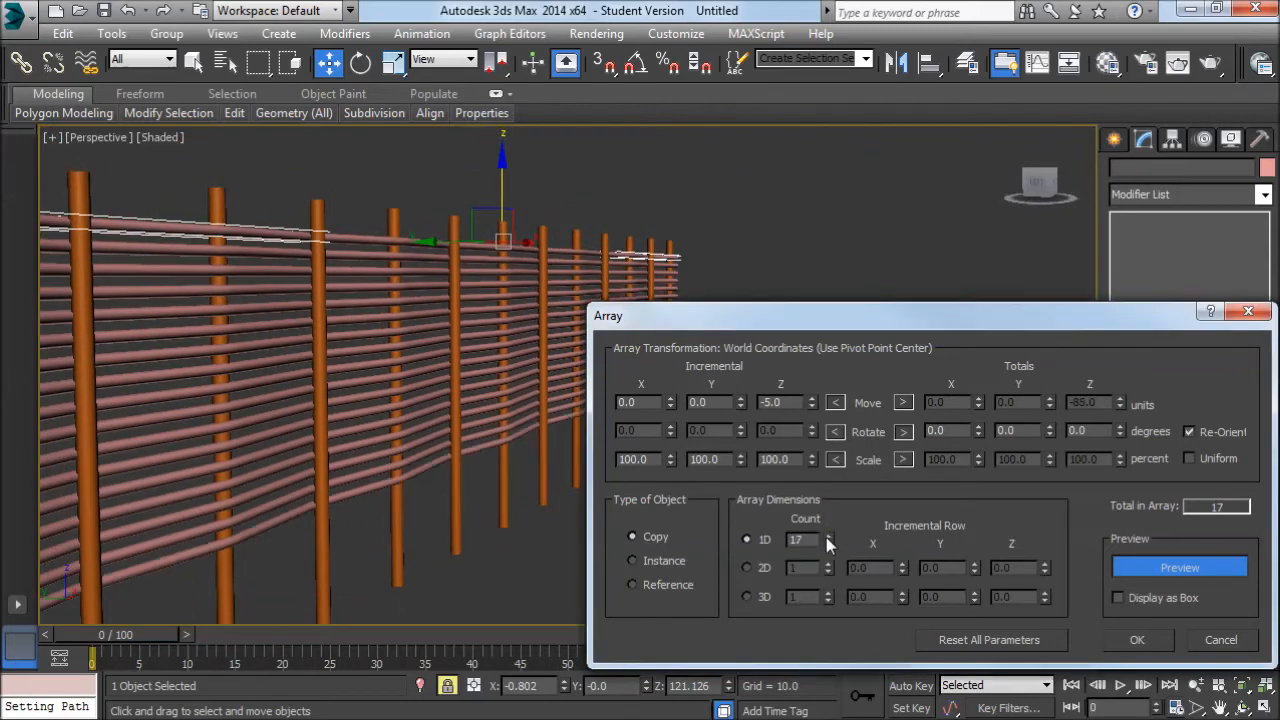
click(827, 535)
click(827, 535)
mouse_move(540, 380)
alt+middle_down()
mouse_move(483, 331)
mouse_move(545, 356)
alt+middle_up()
drag(781, 316, 836, 296)
- Try total array rotations about X and 180 degrees about Z, and reset the rotation to zero
drag(1104, 413, 985, 392)
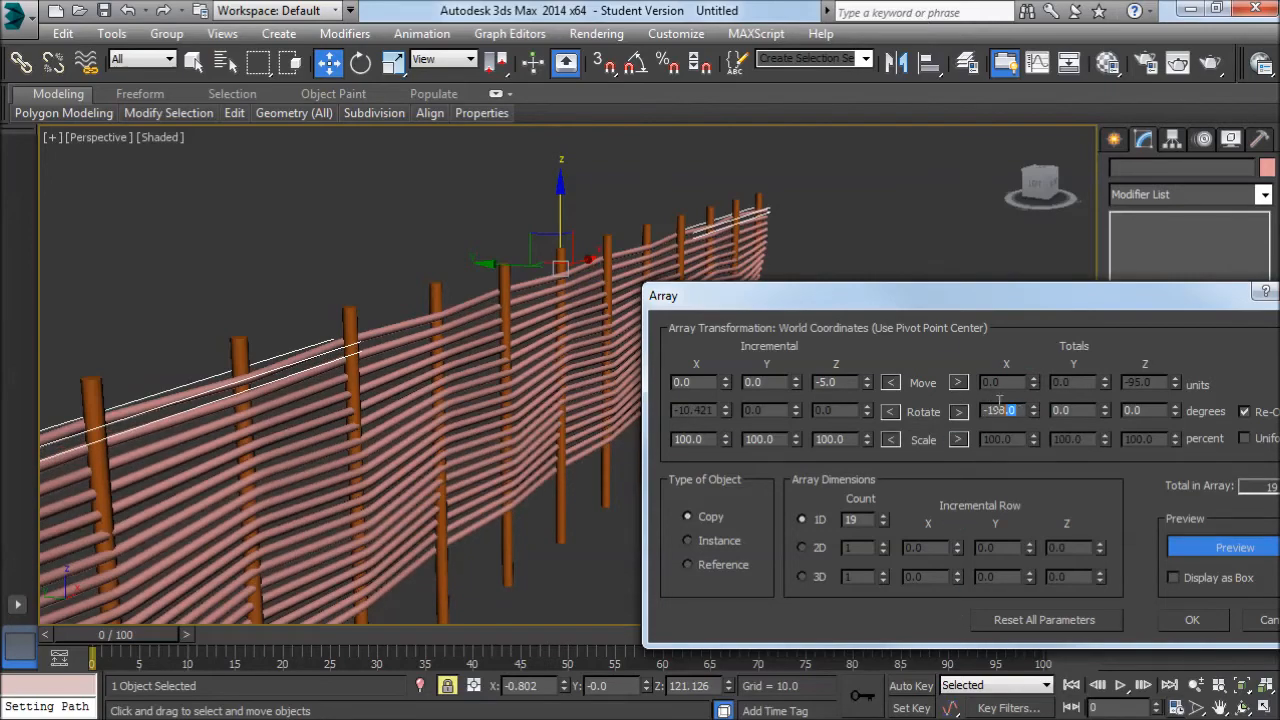
drag(1179, 410, 1164, 310)
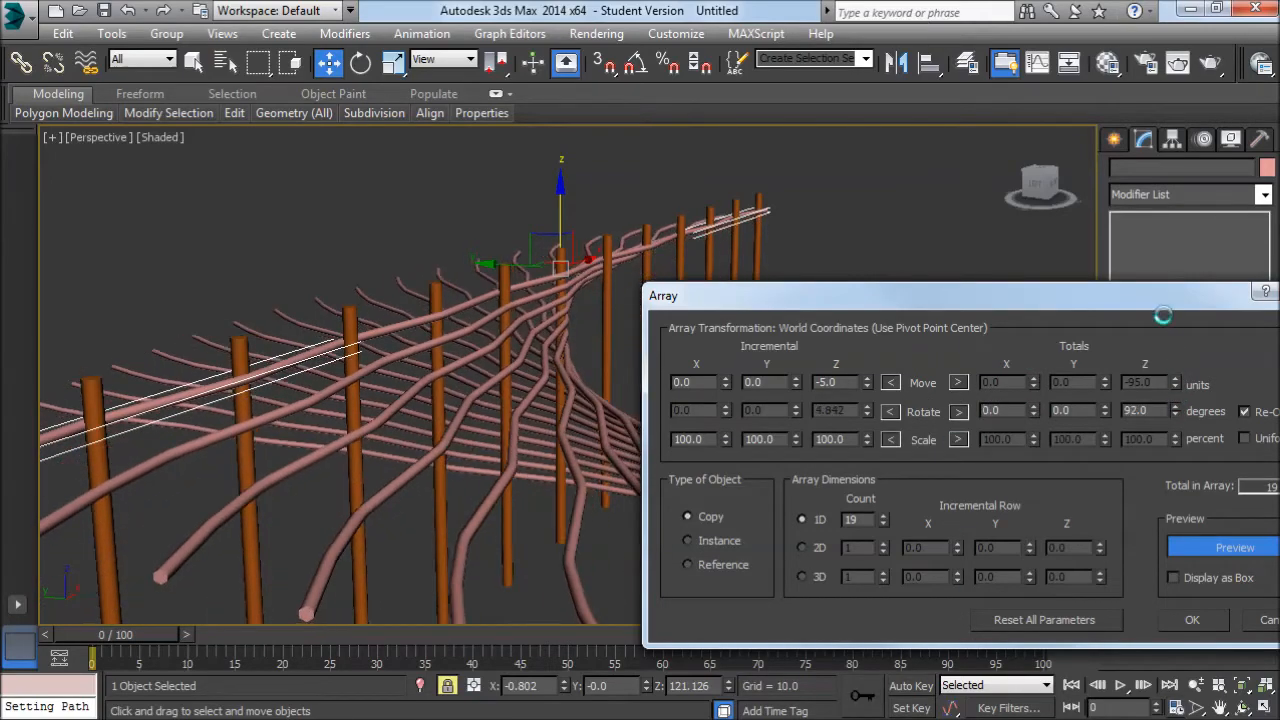
key(Return)
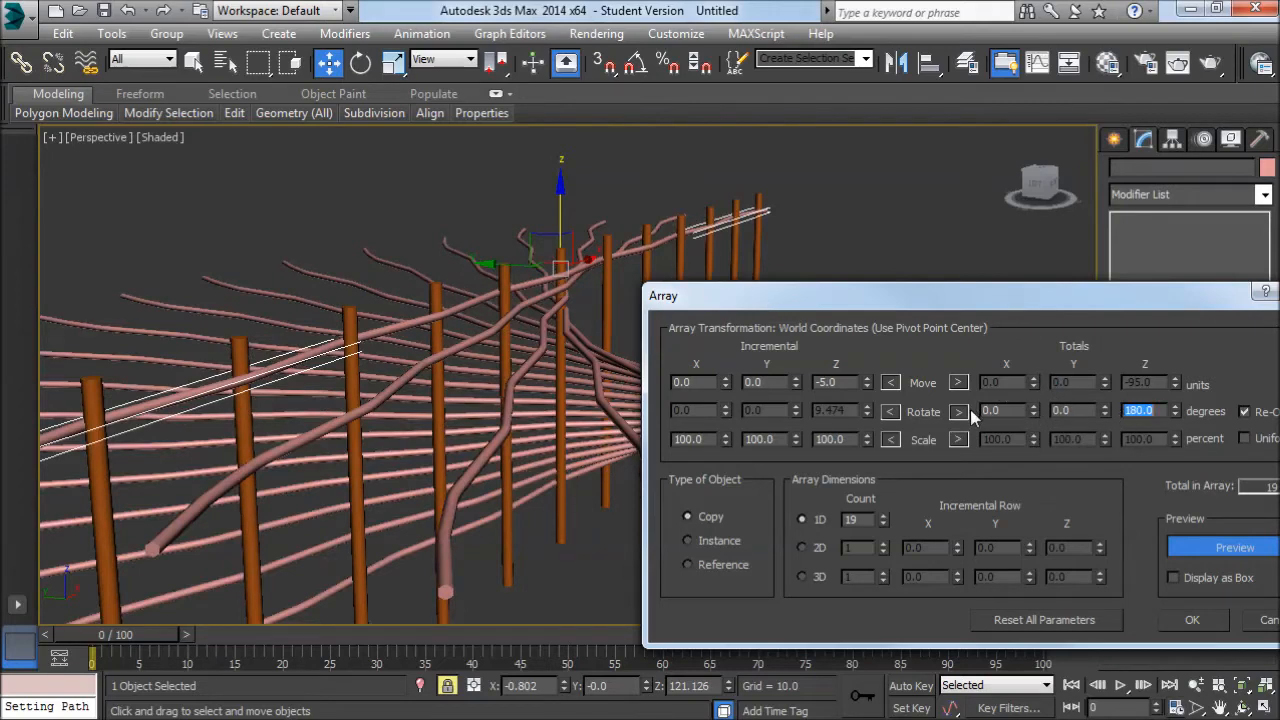
right_click(867, 410)
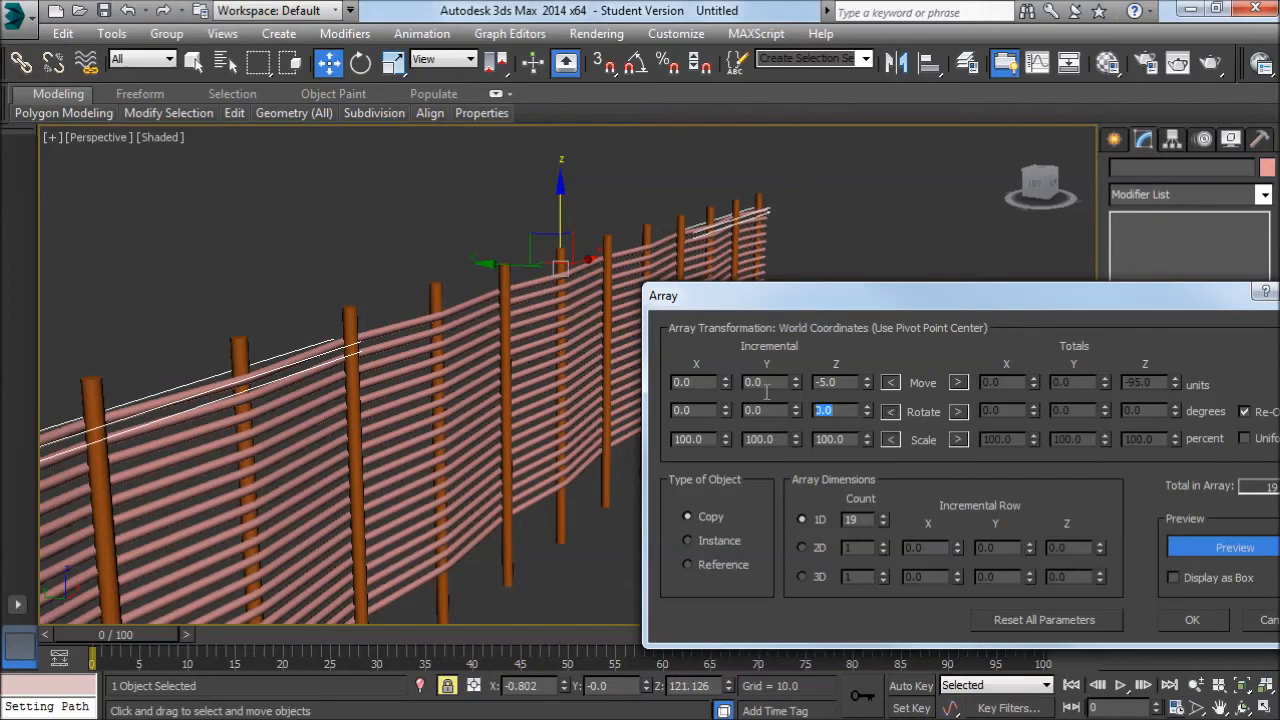
- Set the array's incremental rotation to 180 degrees about Z and its incremental Z move to -4
key(Return)
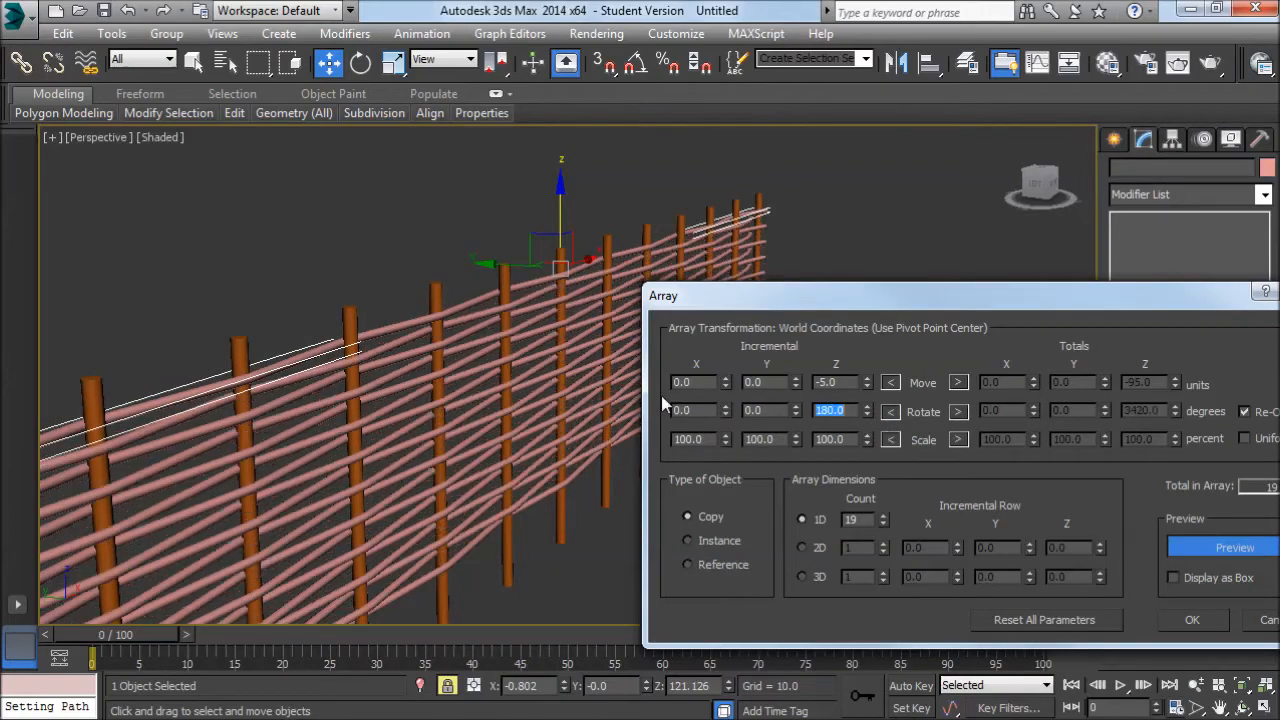
scroll(600, 357, up, 5)
mouse_move(600, 357)
alt+middle_down()
mouse_move(591, 334)
mouse_move(494, 432)
mouse_move(579, 362)
alt+middle_up()
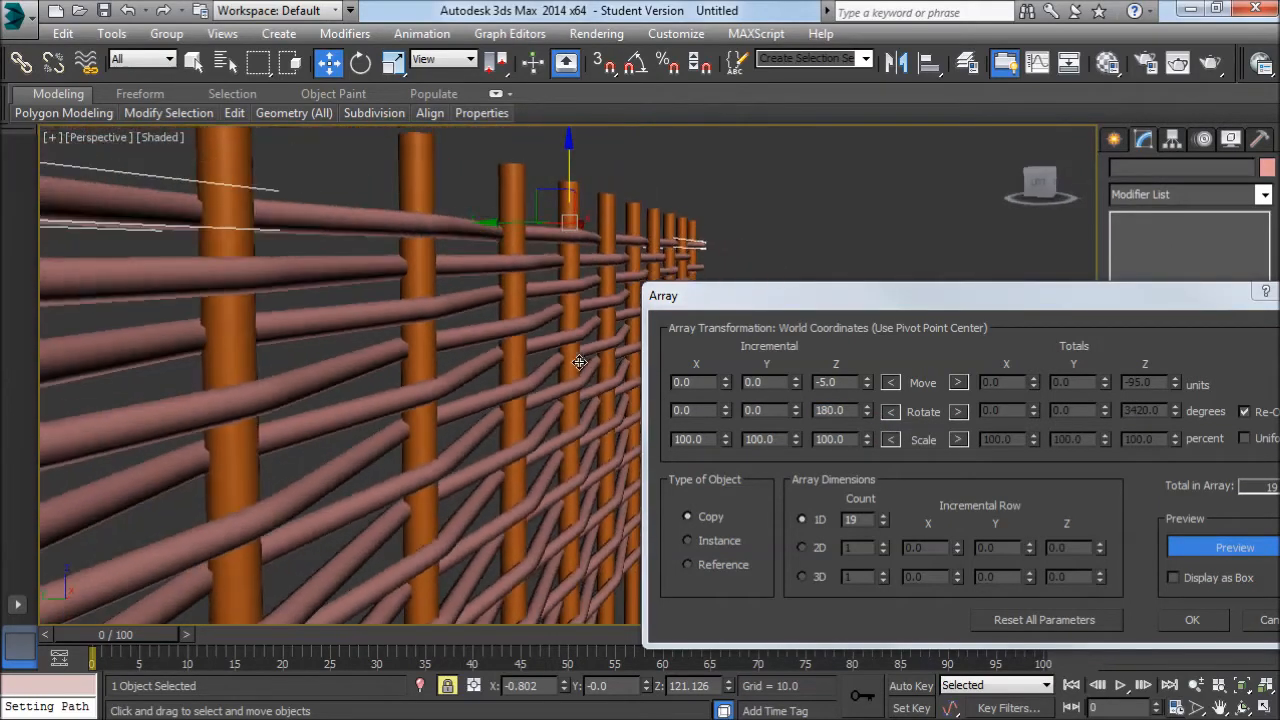
alt+middle_drag(575, 267, 577, 228)
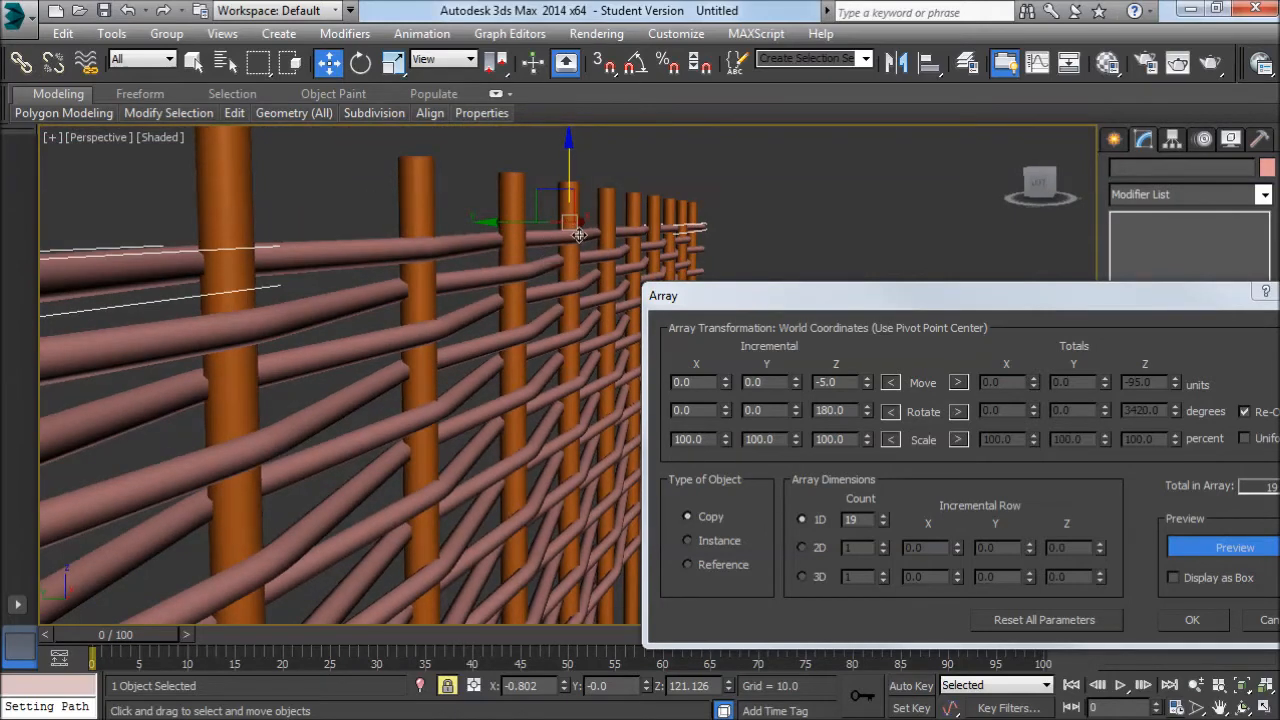
alt+middle_drag(562, 295, 560, 370)
drag(868, 383, 867, 379)
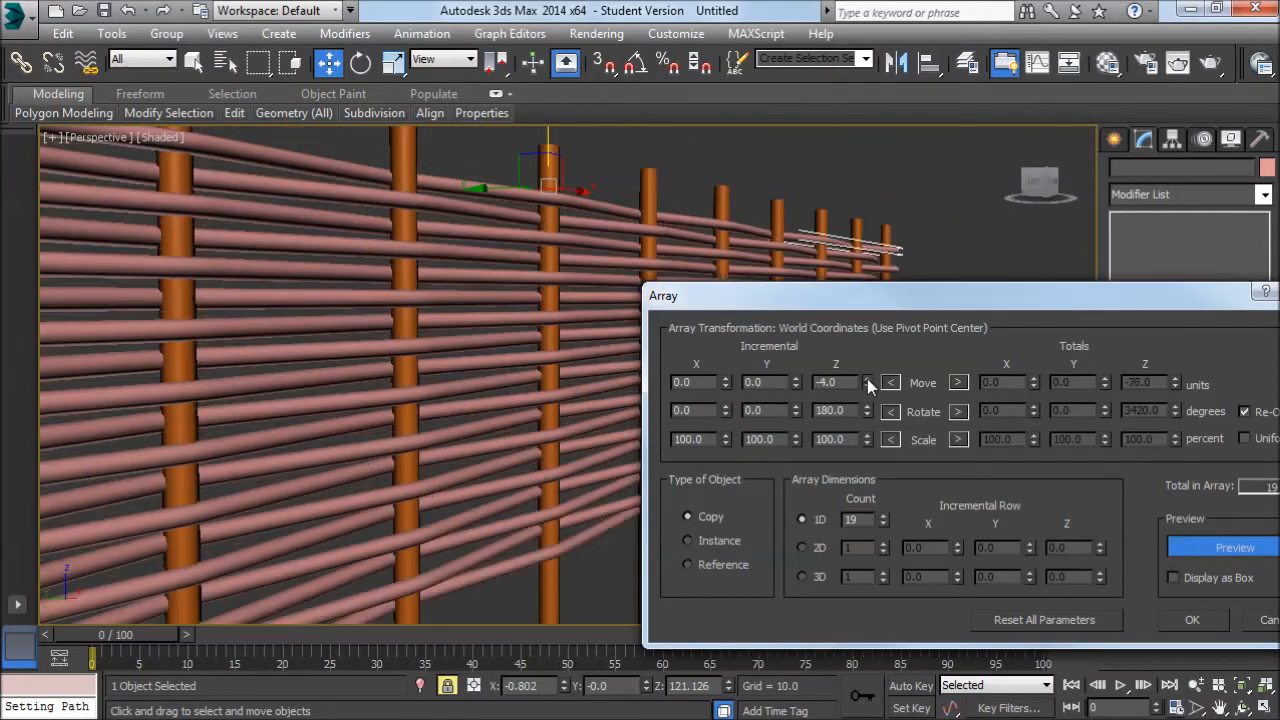
- Increase the array count until the strands reach the lower part of the stakes, and create the copies
scroll(532, 324, down, 2)
alt+middle_drag(532, 324, 620, 360)
drag(885, 520, 886, 520)
middle_drag(393, 387, 375, 375)
scroll(375, 375, down, 2)
alt+middle_drag(375, 375, 559, 382)
click(1190, 638)
scroll(680, 414, down, 3)
alt+middle_drag(680, 414, 824, 420)
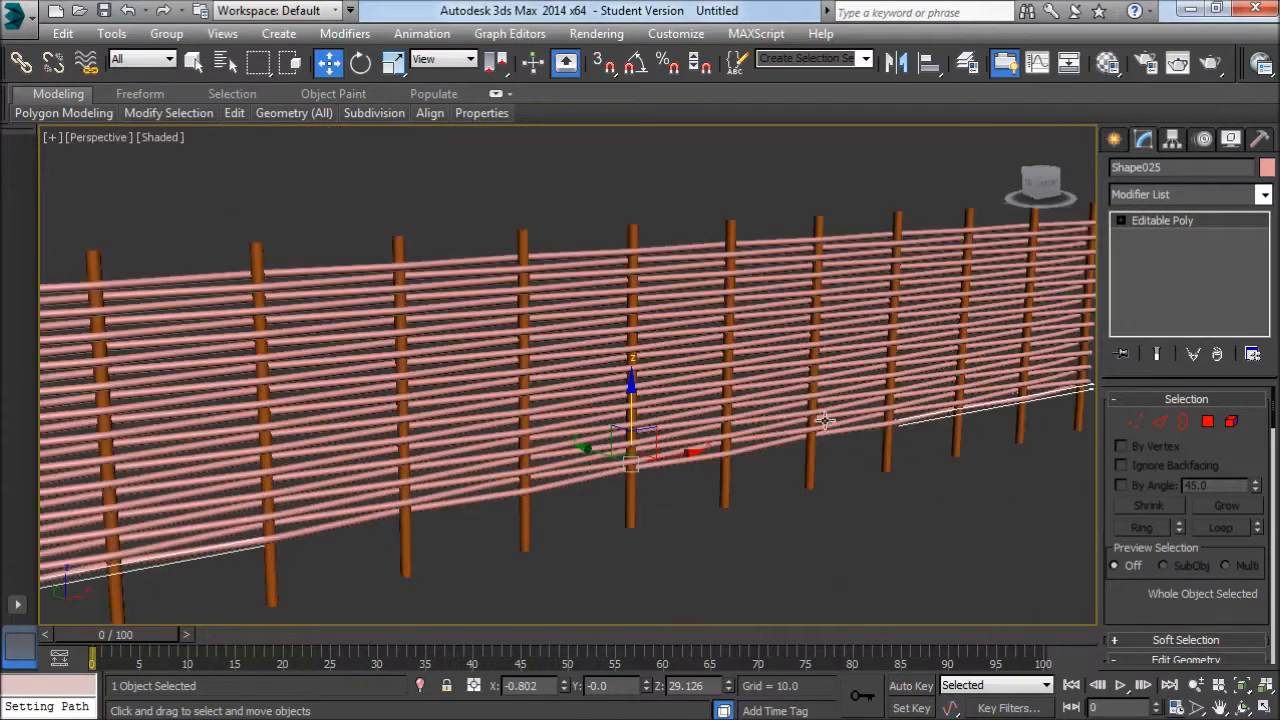
- Attach all the pink strands to the stakes object one by one, working from the highest strand down to the lowest
click(729, 231)
scroll(729, 231, down, 3)
alt+middle_drag(729, 231, 700, 236)
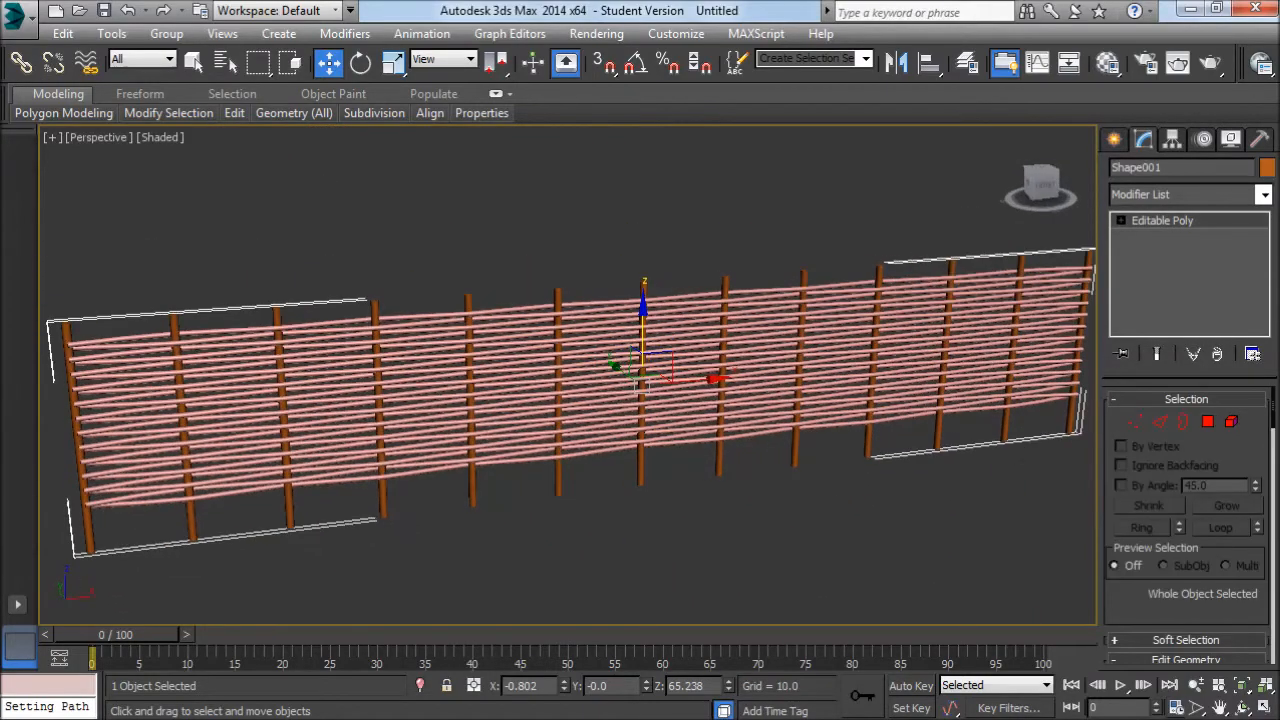
drag(1190, 508, 1189, 328)
scroll(1158, 439, down, 5)
scroll(1159, 436, up, 2)
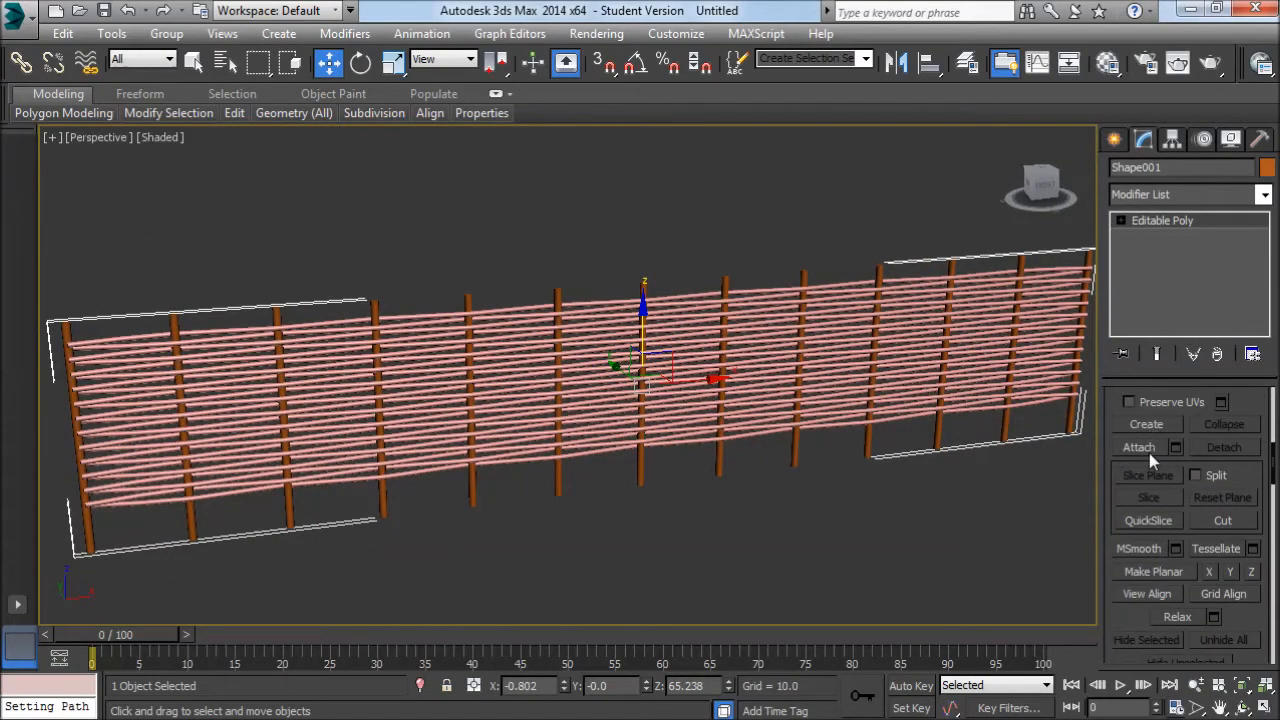
click(1140, 448)
scroll(729, 304, up, 3)
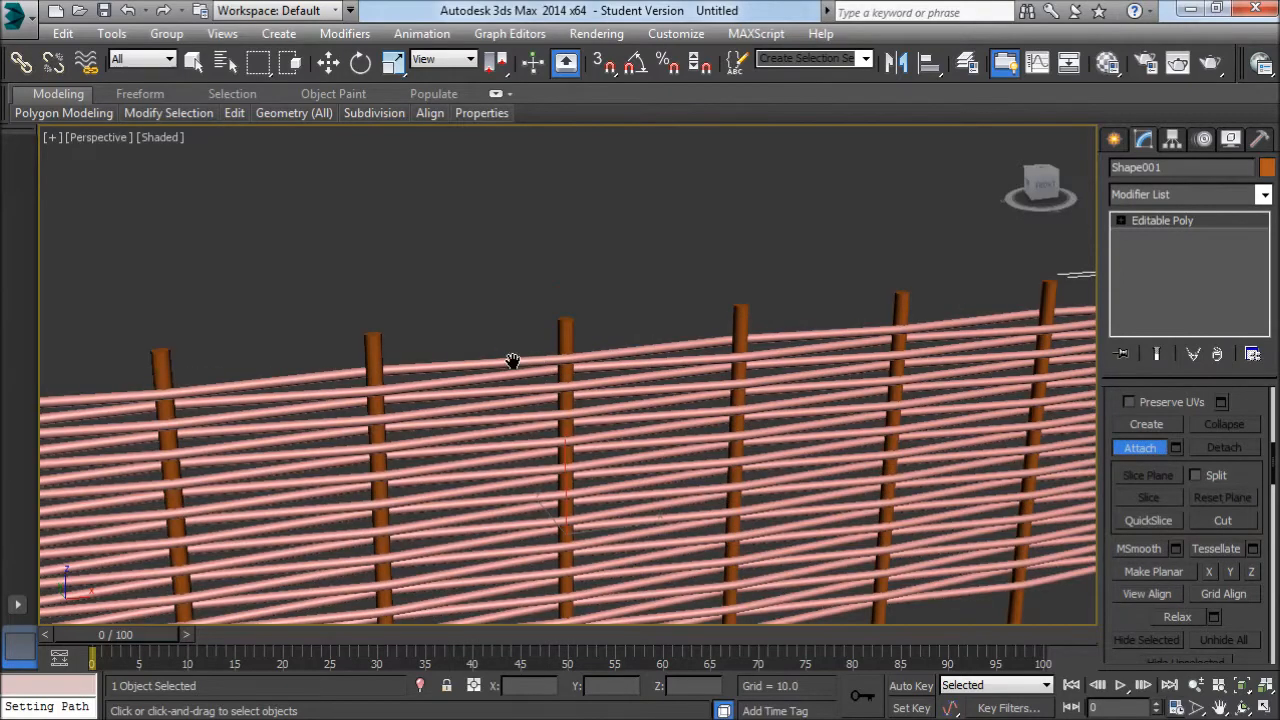
middle_drag(512, 361, 538, 326)
click(675, 314)
click(675, 330)
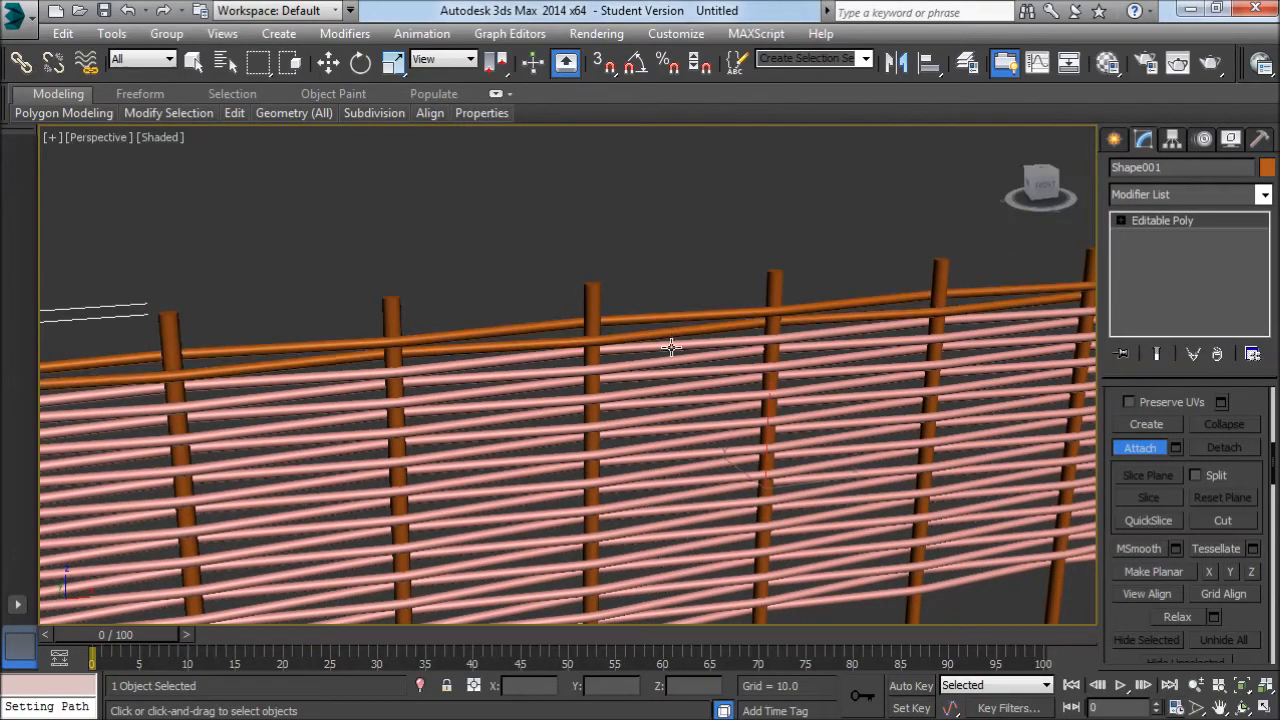
click(676, 345)
click(673, 359)
click(670, 372)
click(678, 388)
click(680, 403)
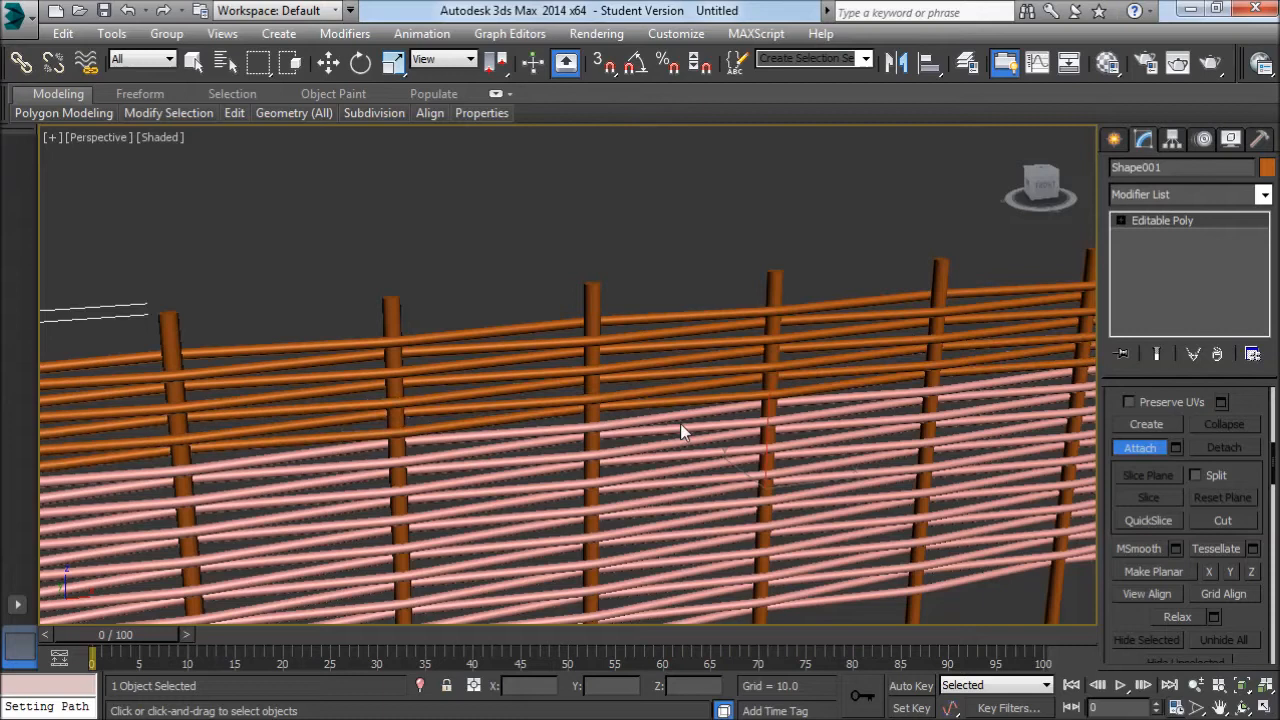
click(680, 425)
click(684, 440)
click(684, 444)
click(687, 457)
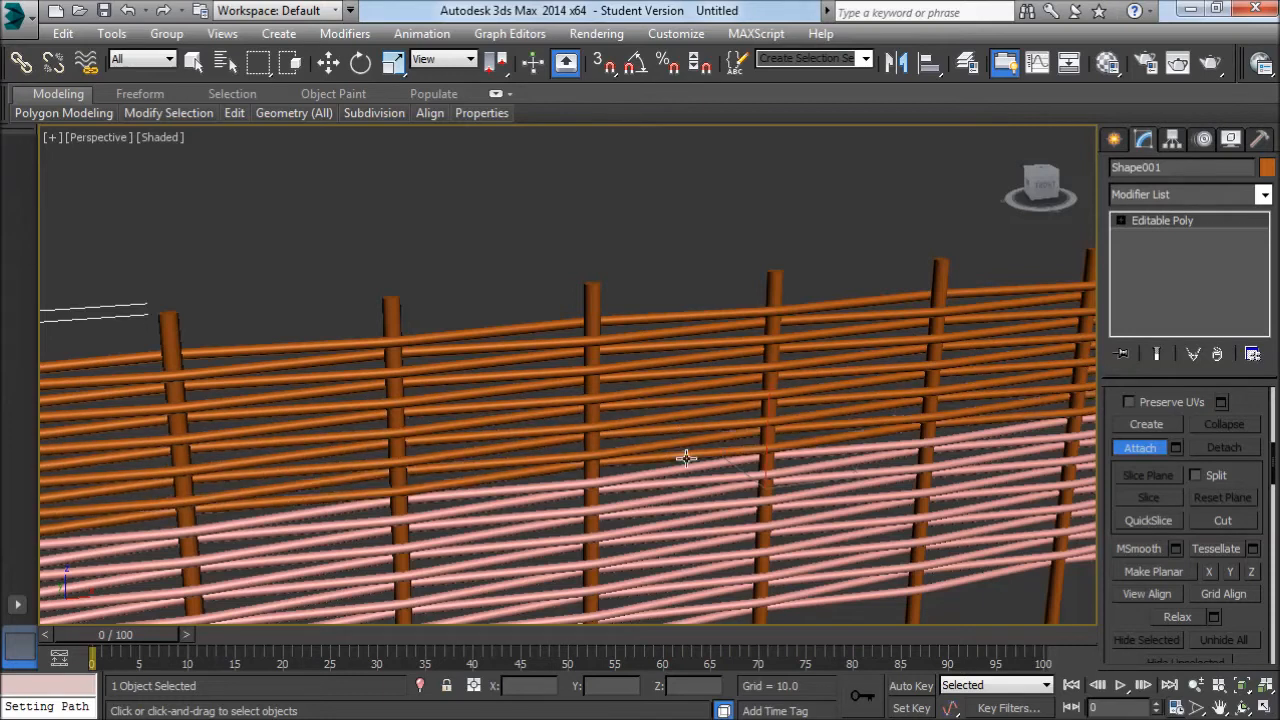
click(690, 472)
click(695, 490)
click(701, 498)
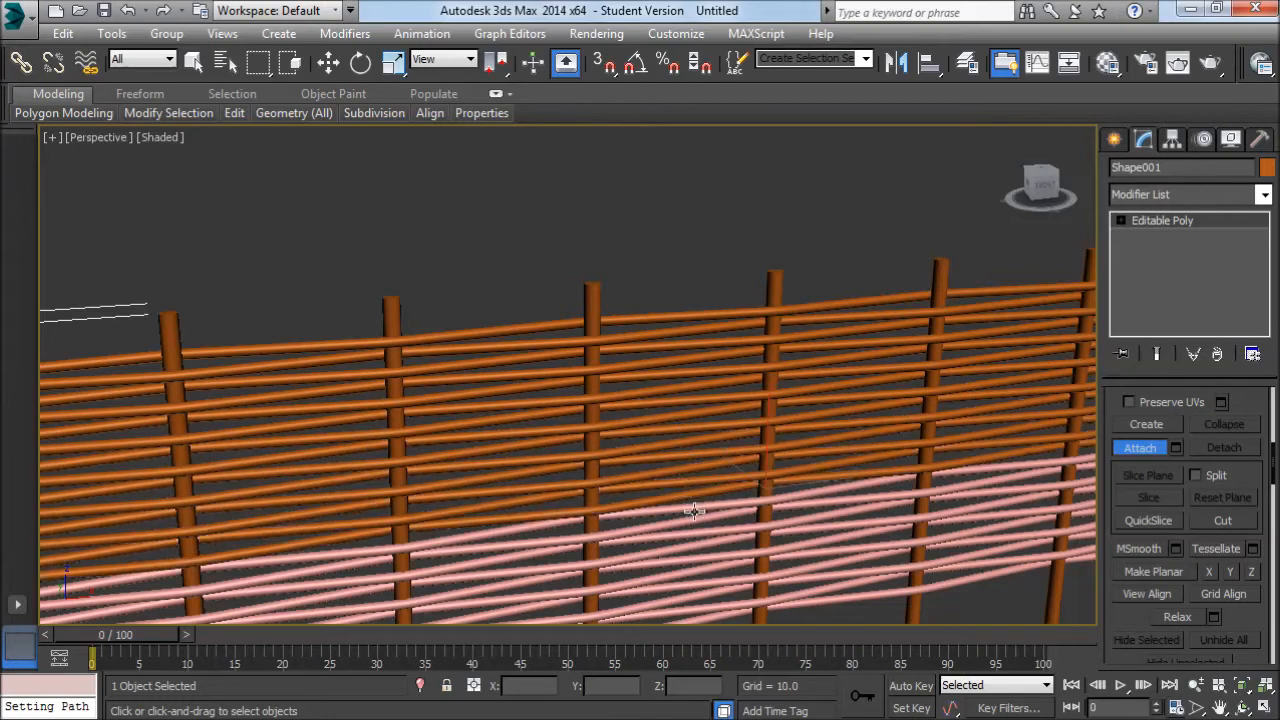
click(696, 513)
click(697, 528)
click(698, 543)
click(700, 558)
middle_drag(700, 558, 727, 430)
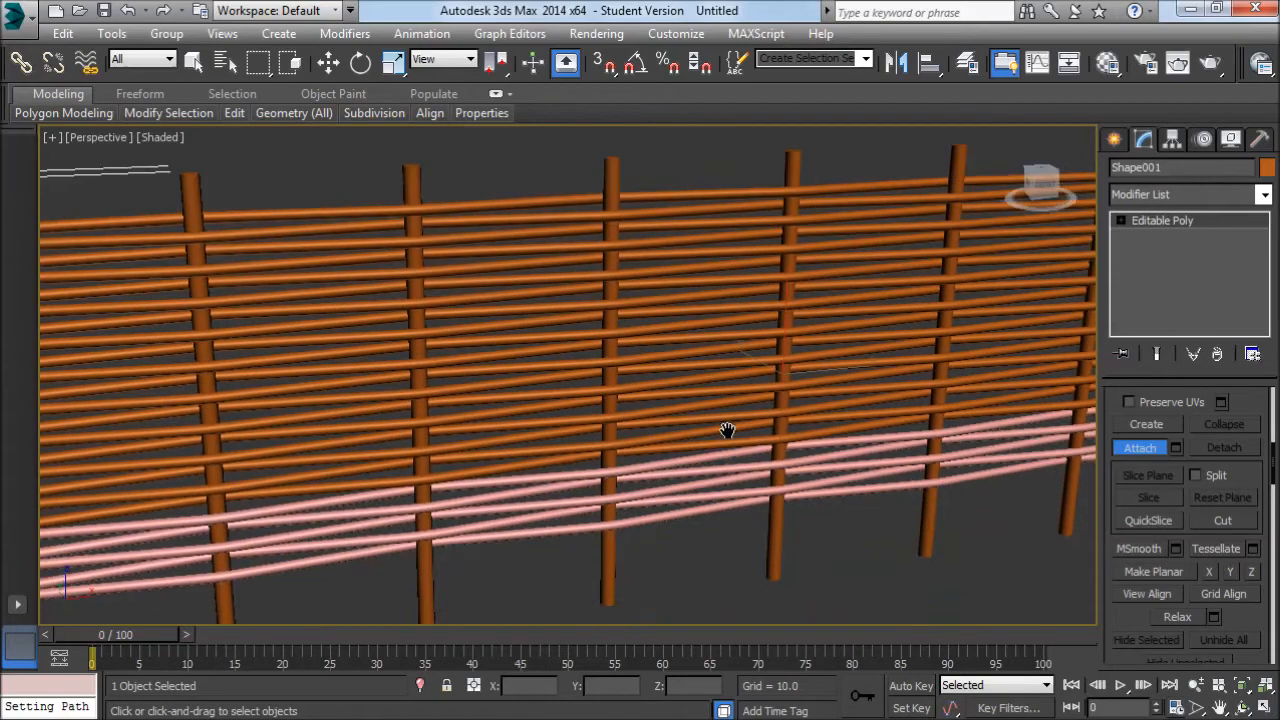
click(707, 455)
click(708, 471)
click(707, 487)
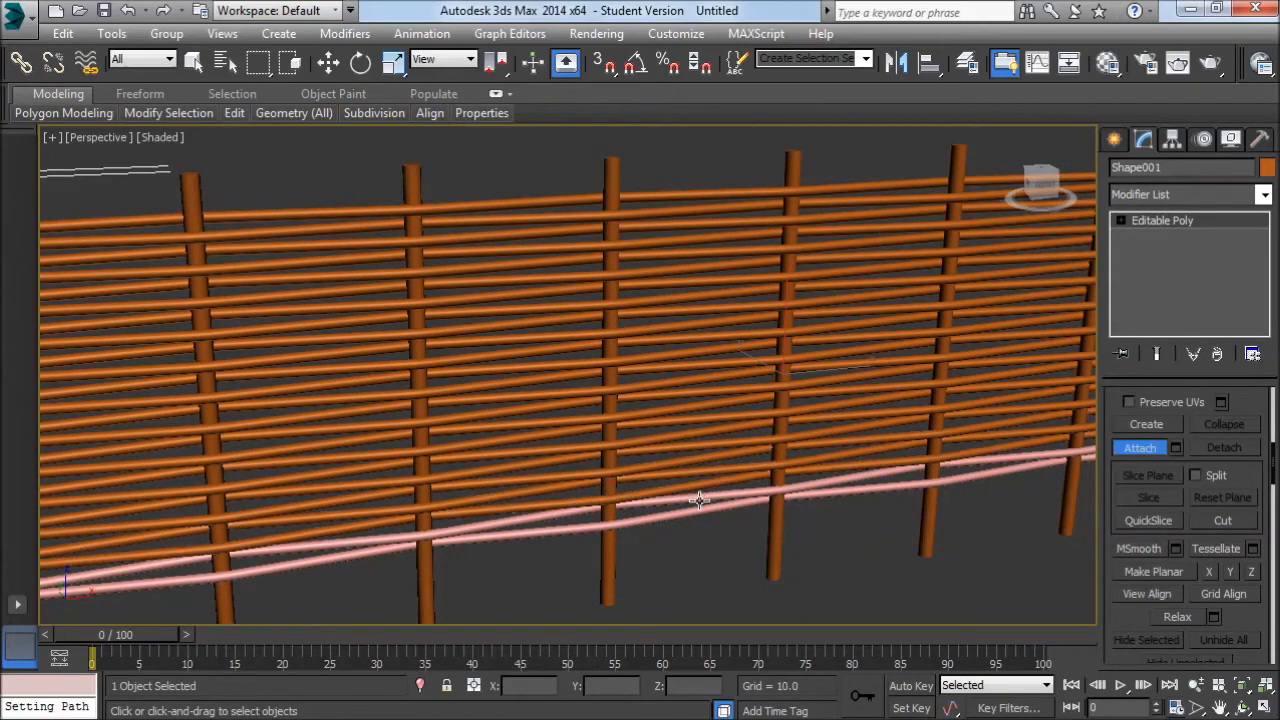
click(700, 499)
- Switch the fence to edge editing and select the vertical edges of all the stakes in the front view
scroll(700, 249, down, 3)
alt+middle_drag(711, 258, 680, 252)
middle_drag(680, 252, 703, 302)
click(1121, 220)
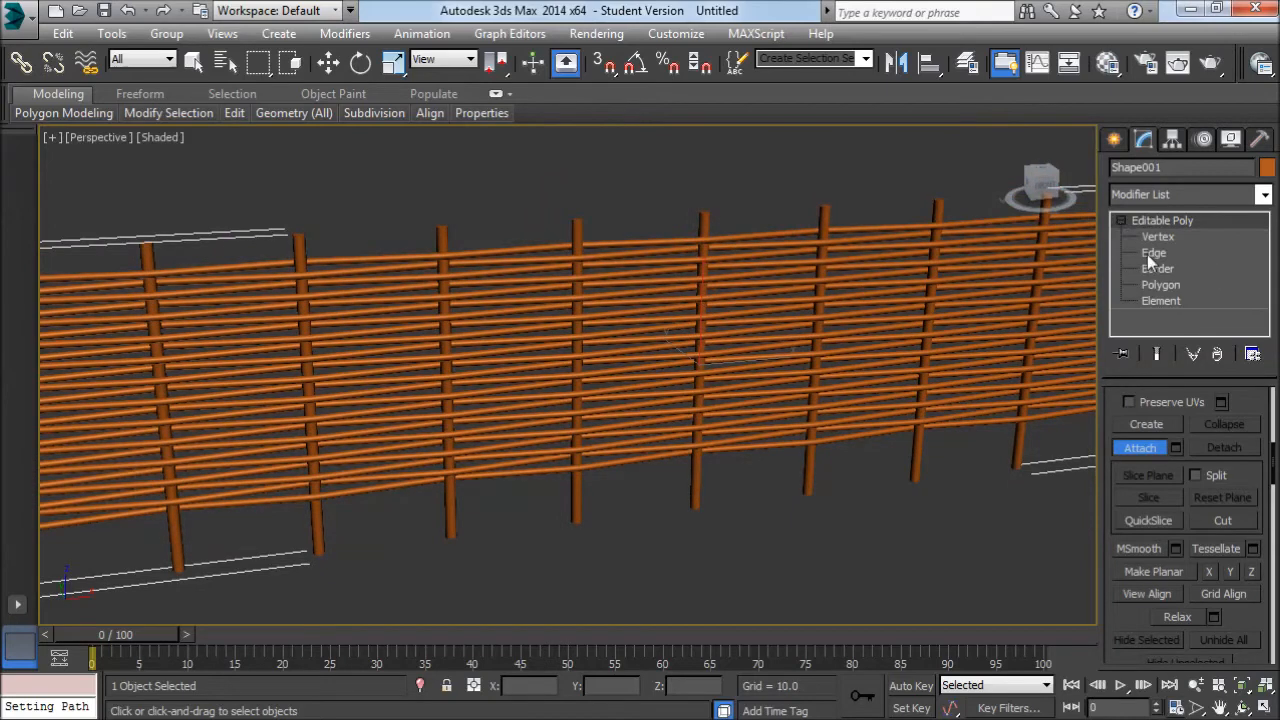
click(1144, 253)
key(alt+w)
middle_drag(568, 329, 573, 289)
drag(808, 305, 955, 294)
scroll(945, 288, up, 4)
scroll(950, 285, up, 2)
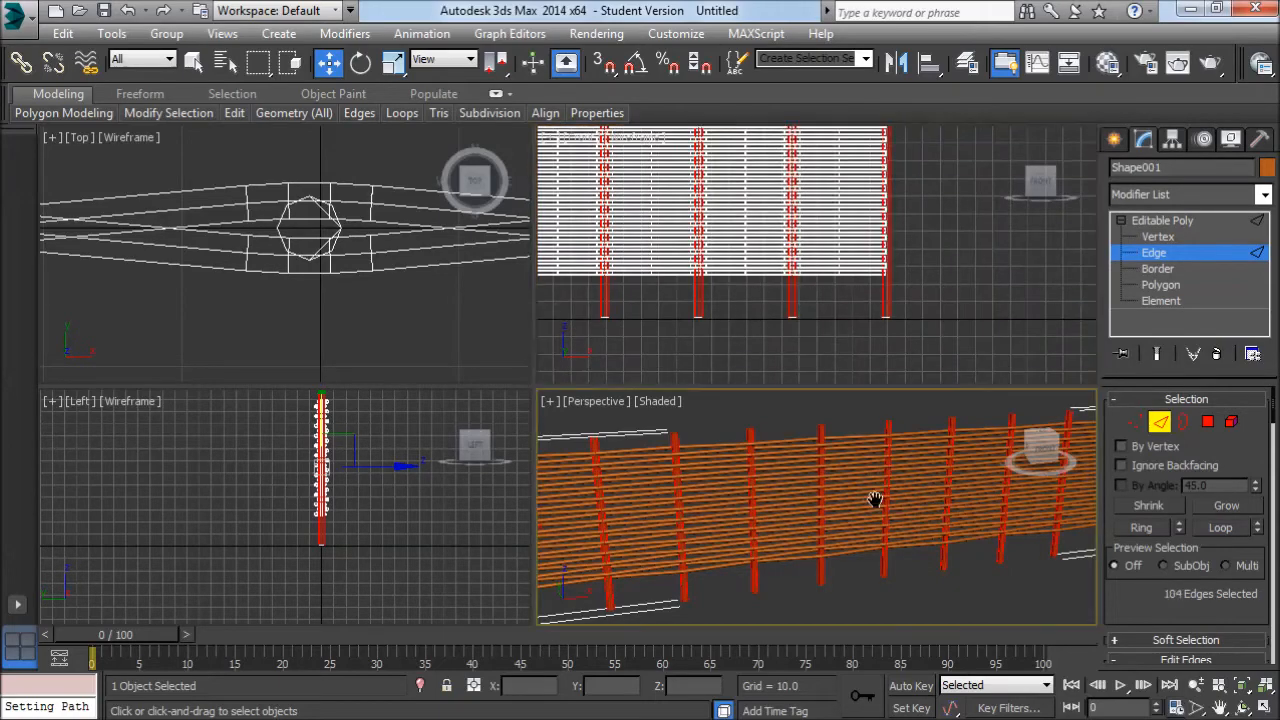
- Connect the selected stake edges with 6 segments
middle_click(871, 500)
click(1266, 708)
scroll(711, 363, up, 3)
middle_drag(711, 363, 741, 346)
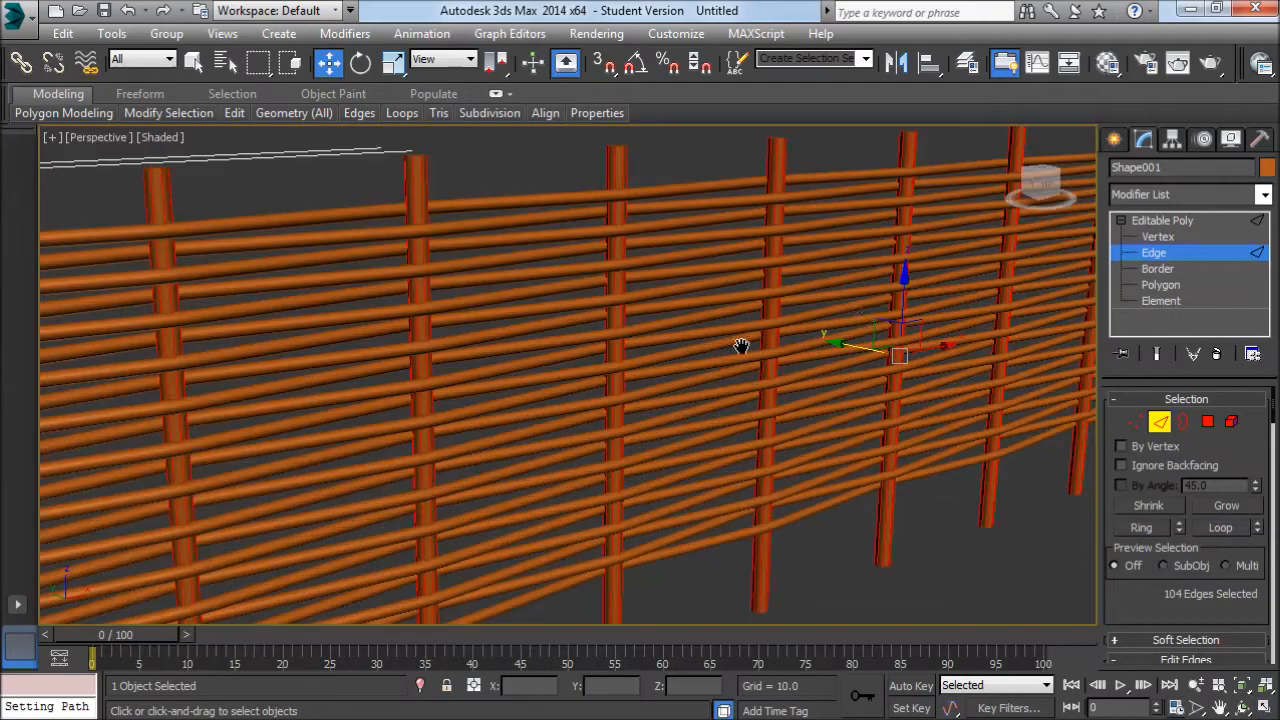
right_click(873, 303)
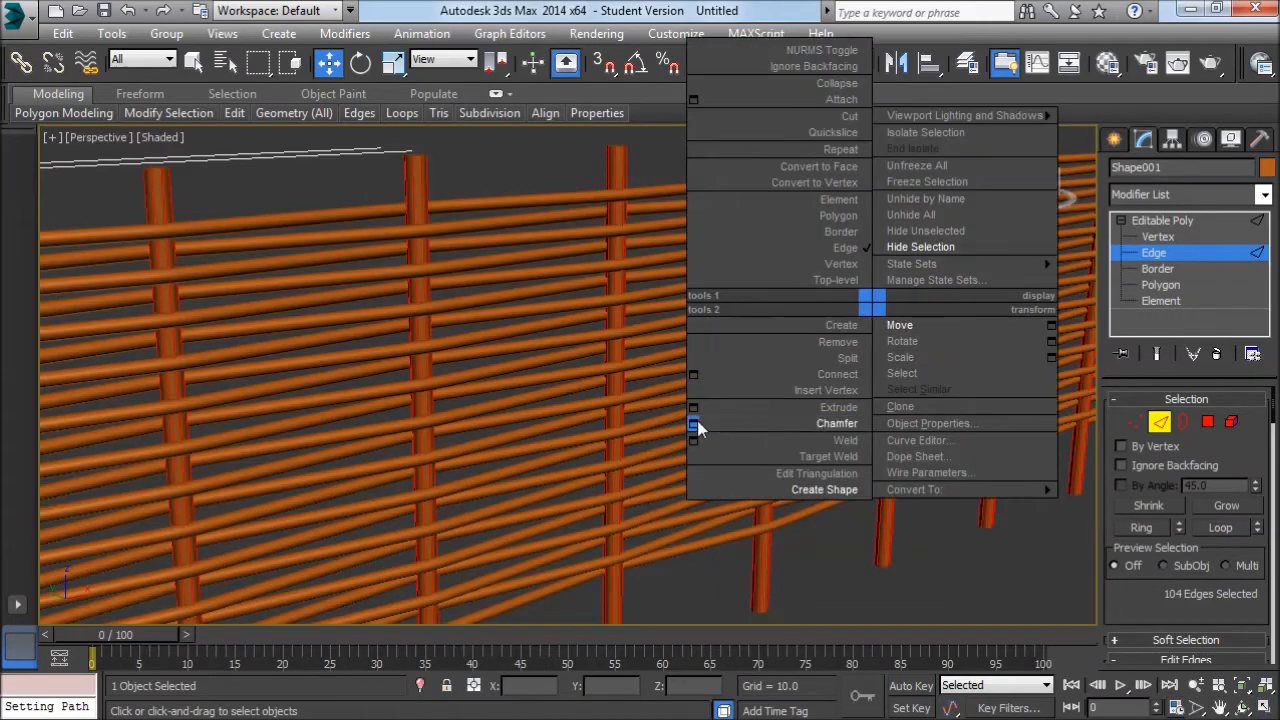
click(691, 375)
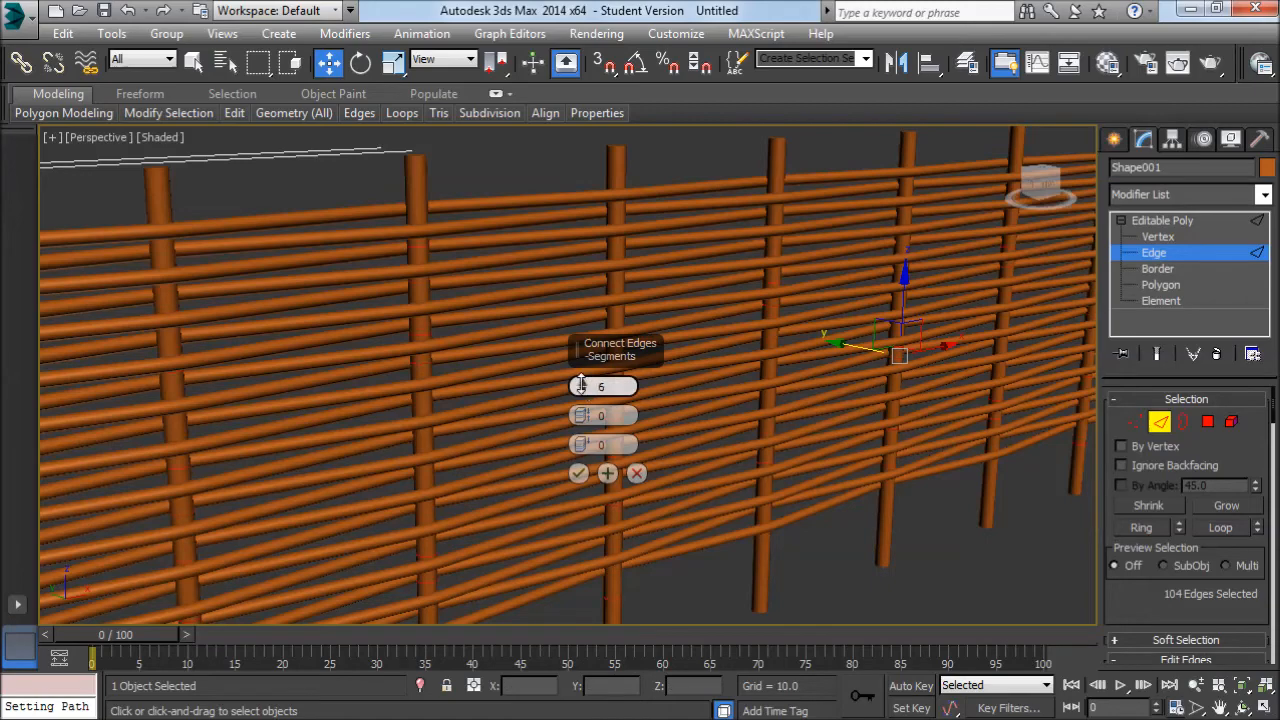
click(578, 472)
key(z)
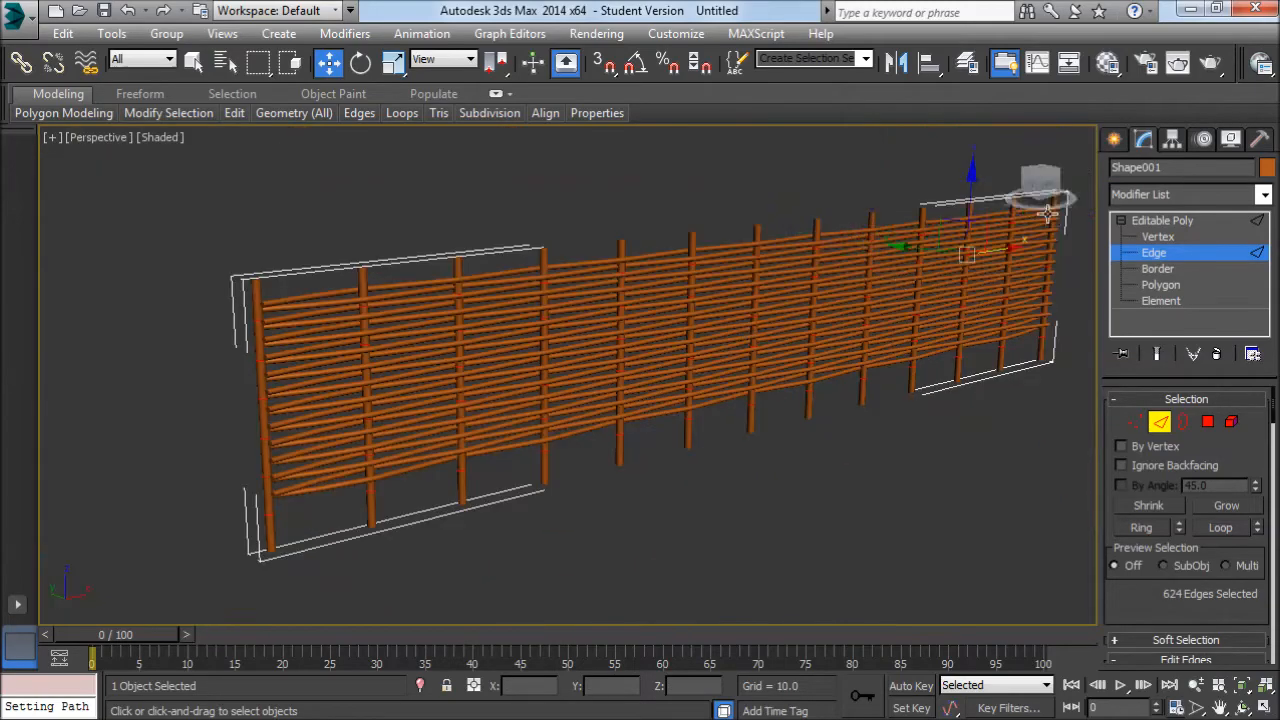
- Leave edge editing, clear the selection, and reselect the whole fence
click(1120, 142)
click(823, 480)
alt+middle_drag(823, 480, 655, 336)
click(655, 336)
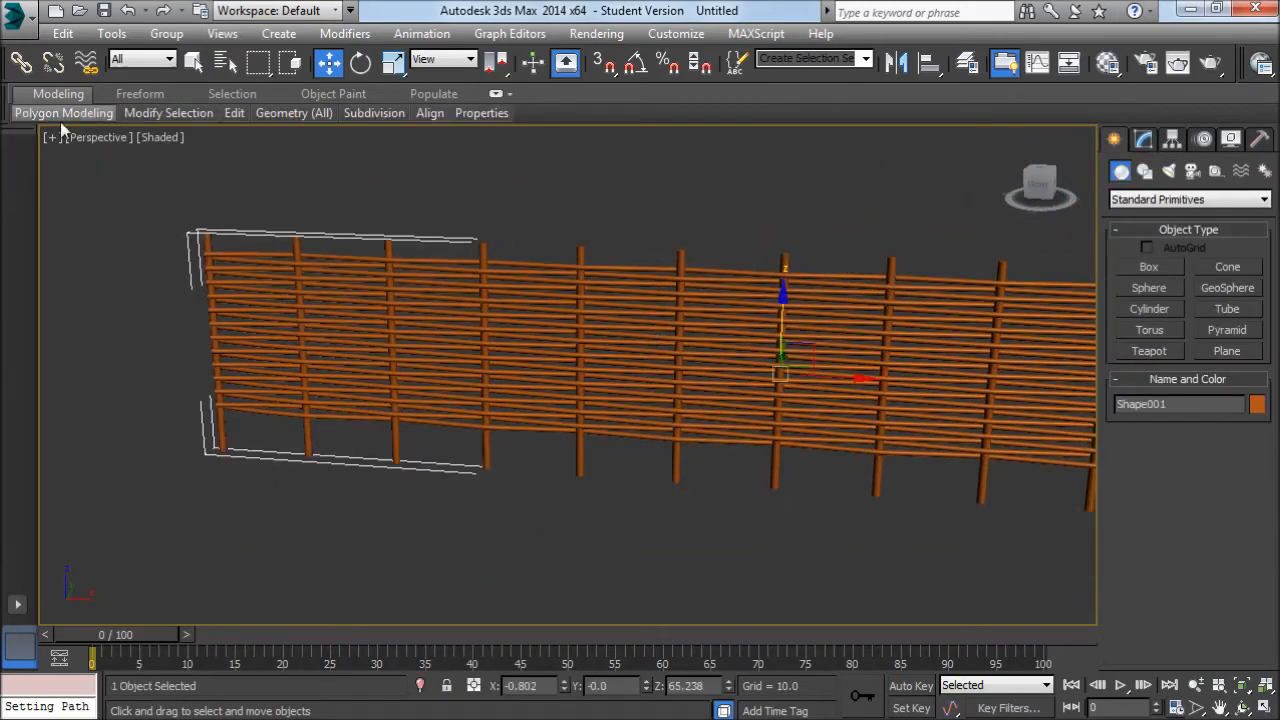
right_click(52, 137)
click(668, 231)
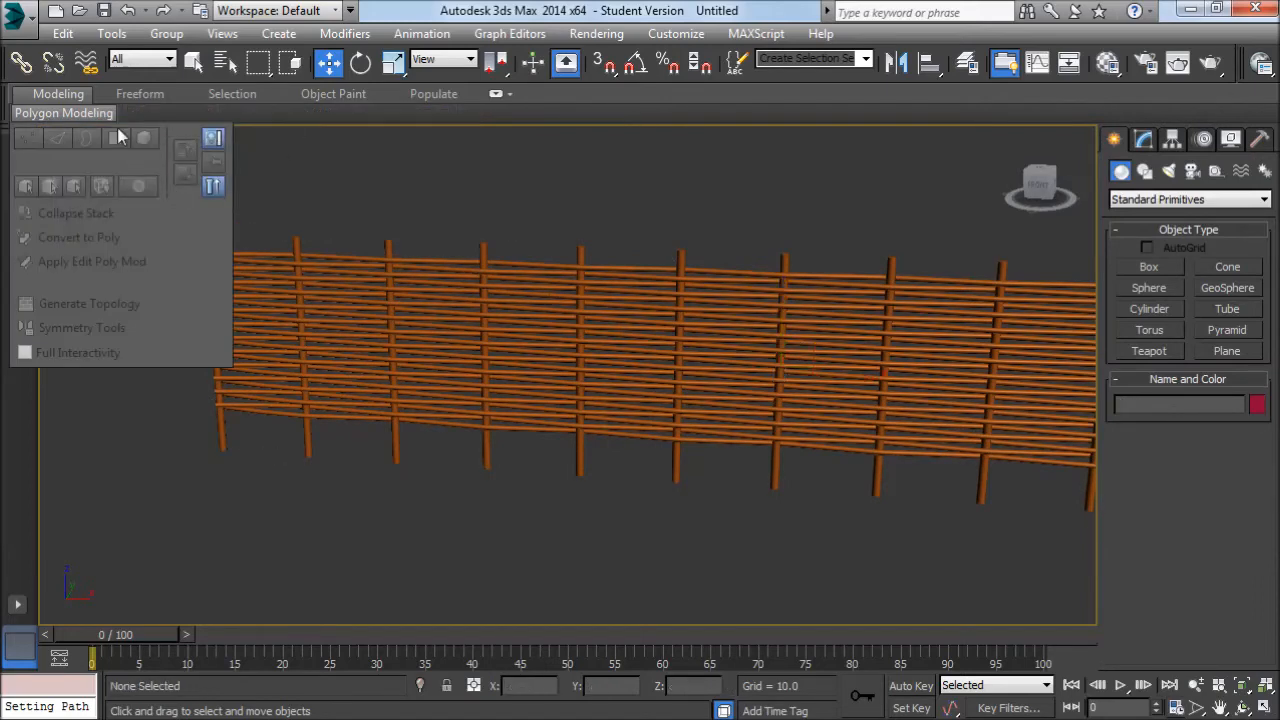
click(491, 280)
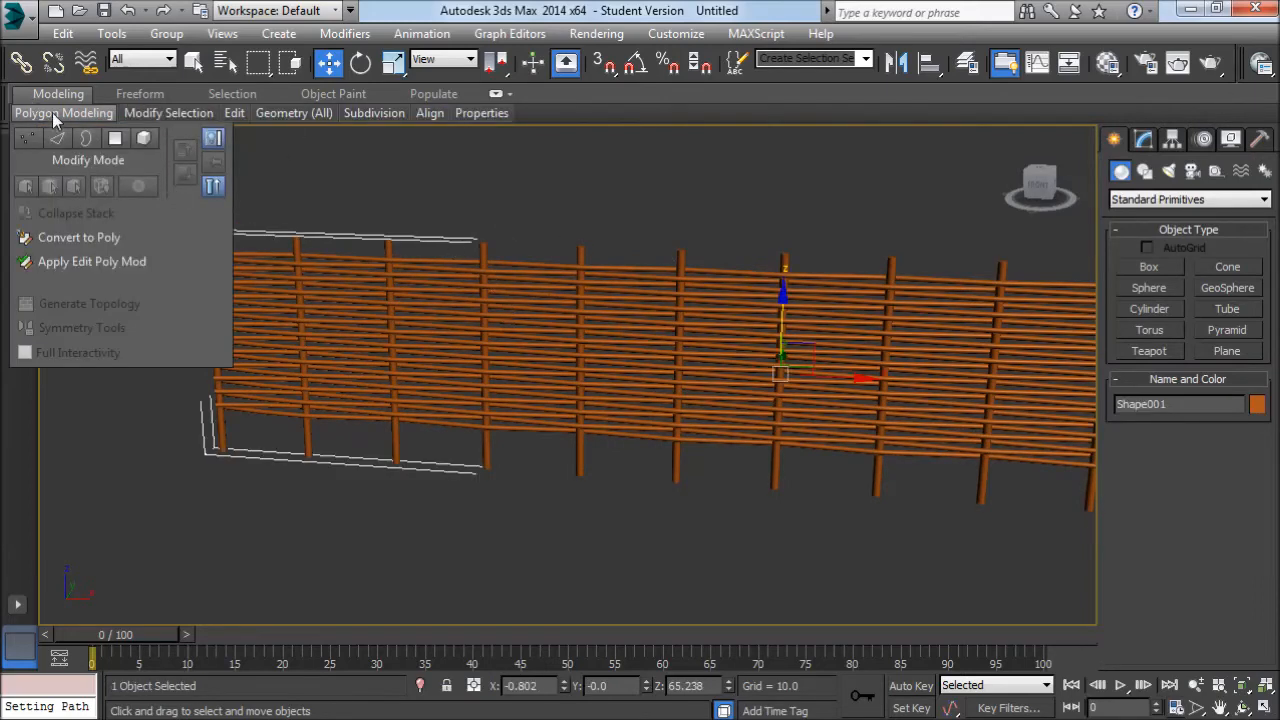
right_click(91, 117)
click(618, 225)
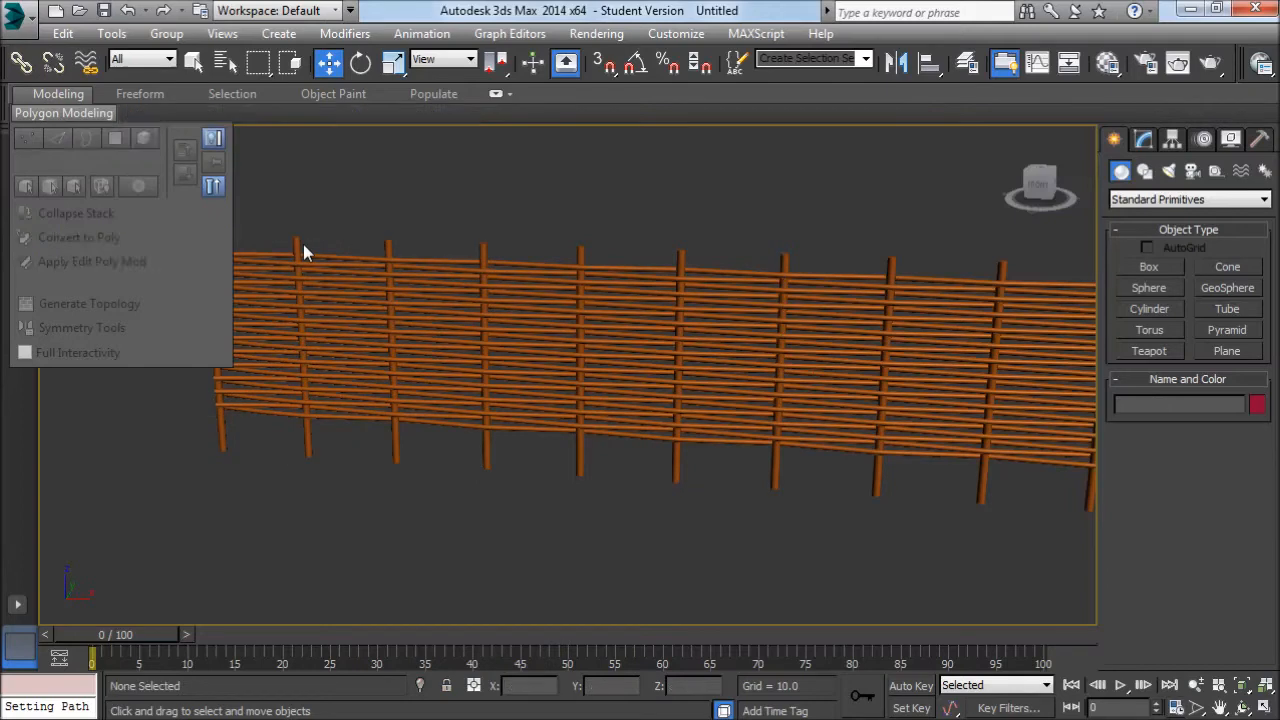
click(382, 305)
- Configure the viewport statistics to display only the triangle count for total plus selection, and show them in the active view
click(55, 137)
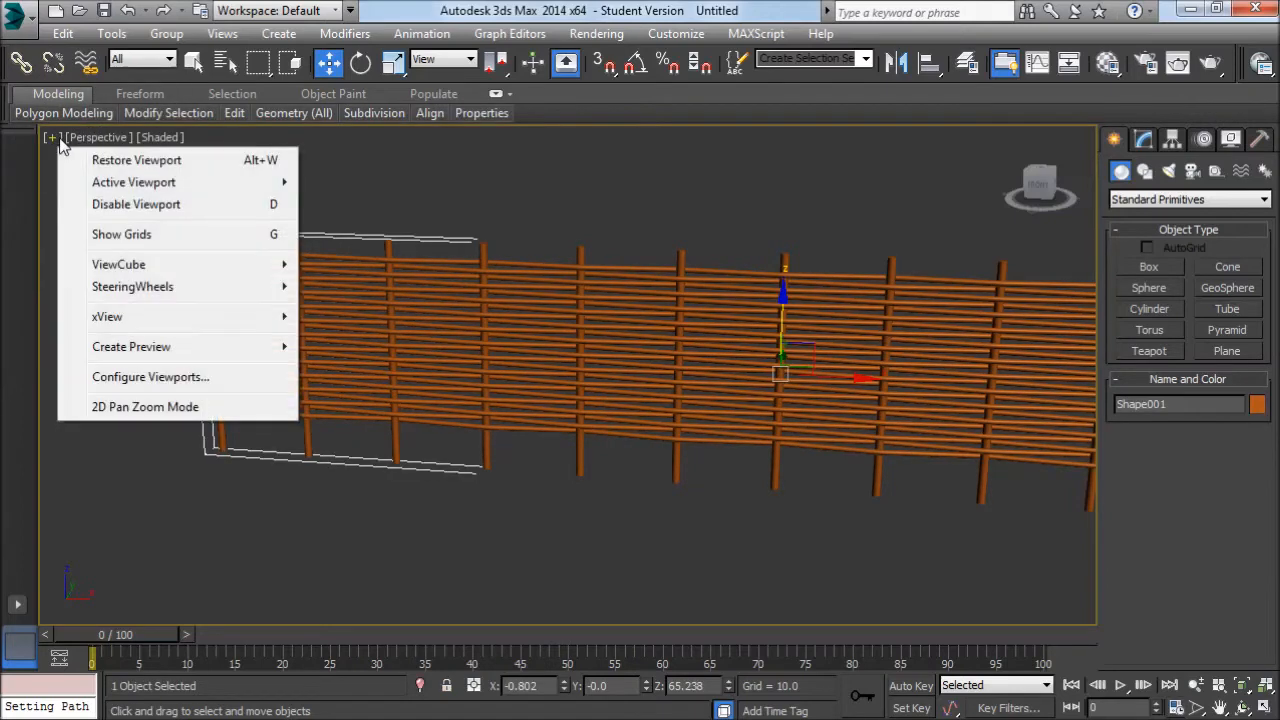
click(146, 377)
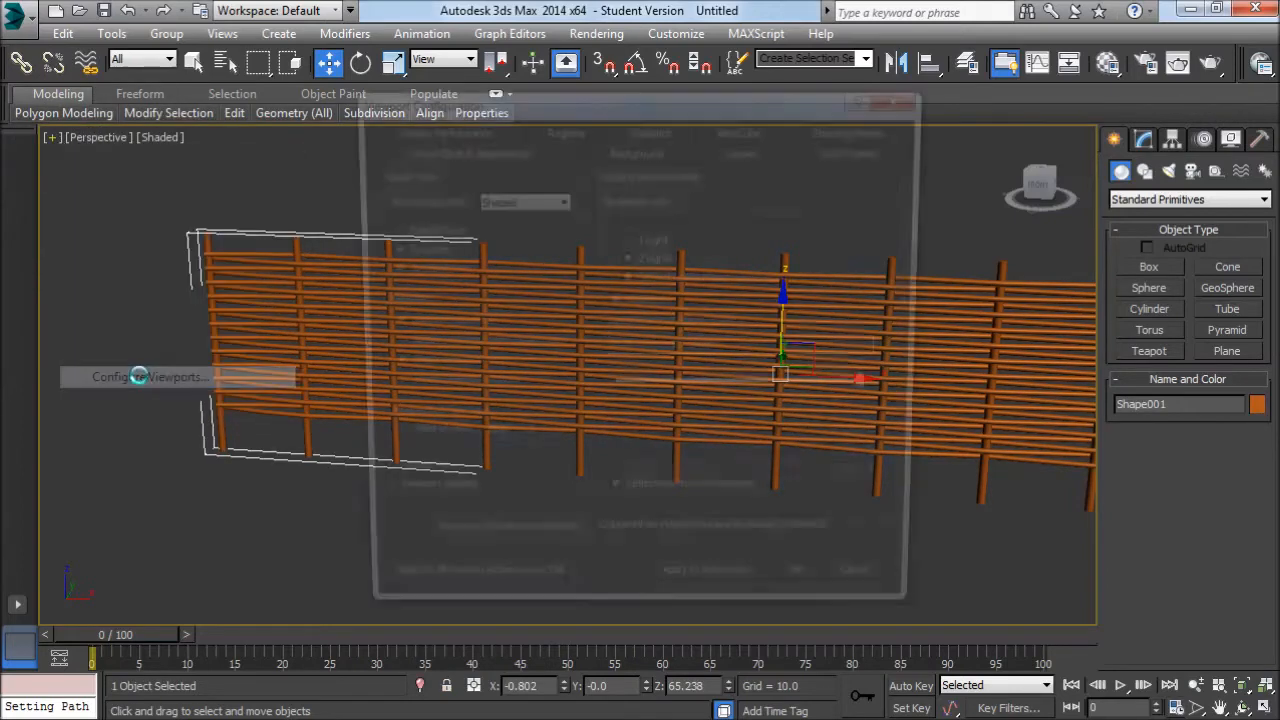
click(660, 127)
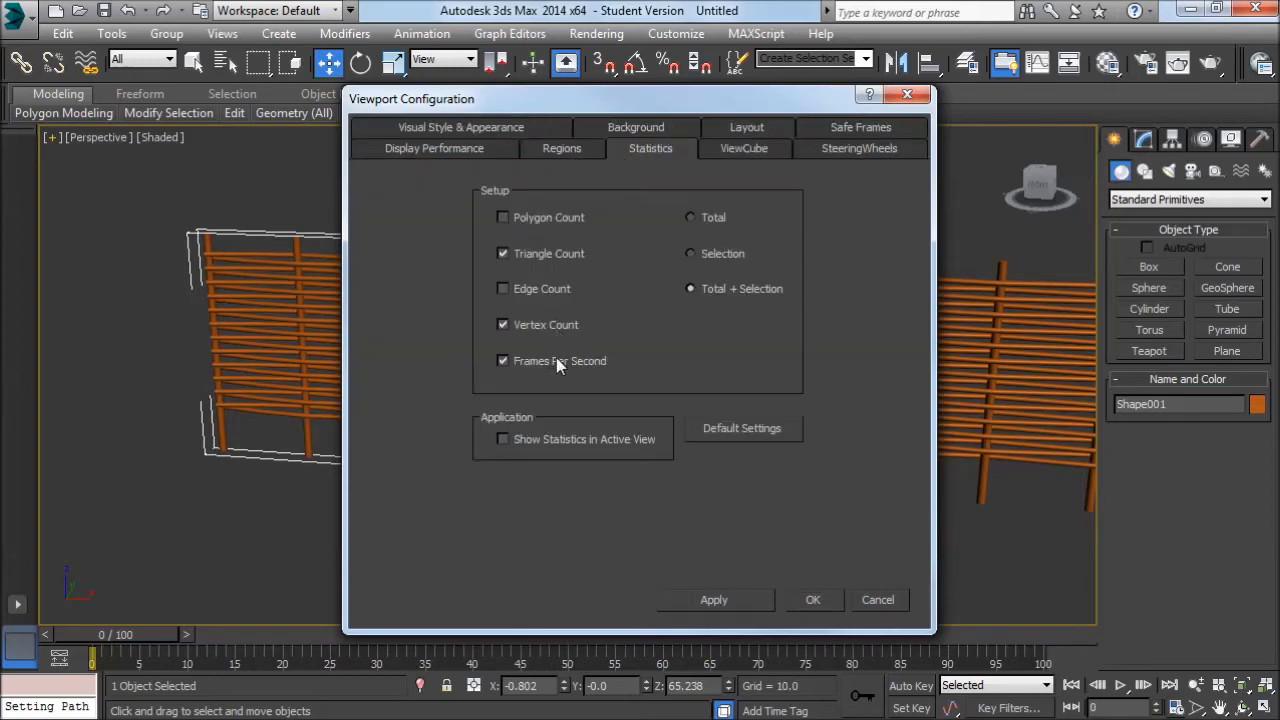
click(815, 600)
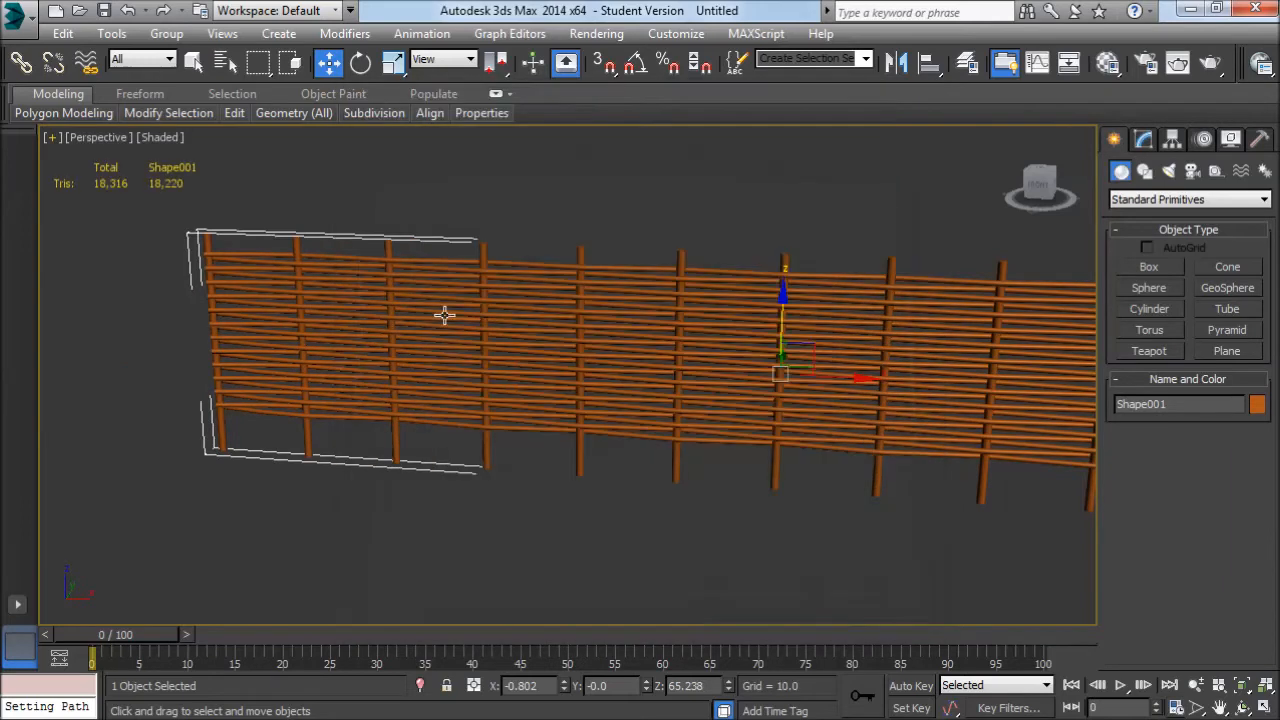
- Switch the fence to element editing and move the first end stake slightly inward along X so the strand ends stick out past it
scroll(552, 310, up, 6)
middle_drag(692, 380, 410, 312)
alt+middle_drag(410, 312, 427, 313)
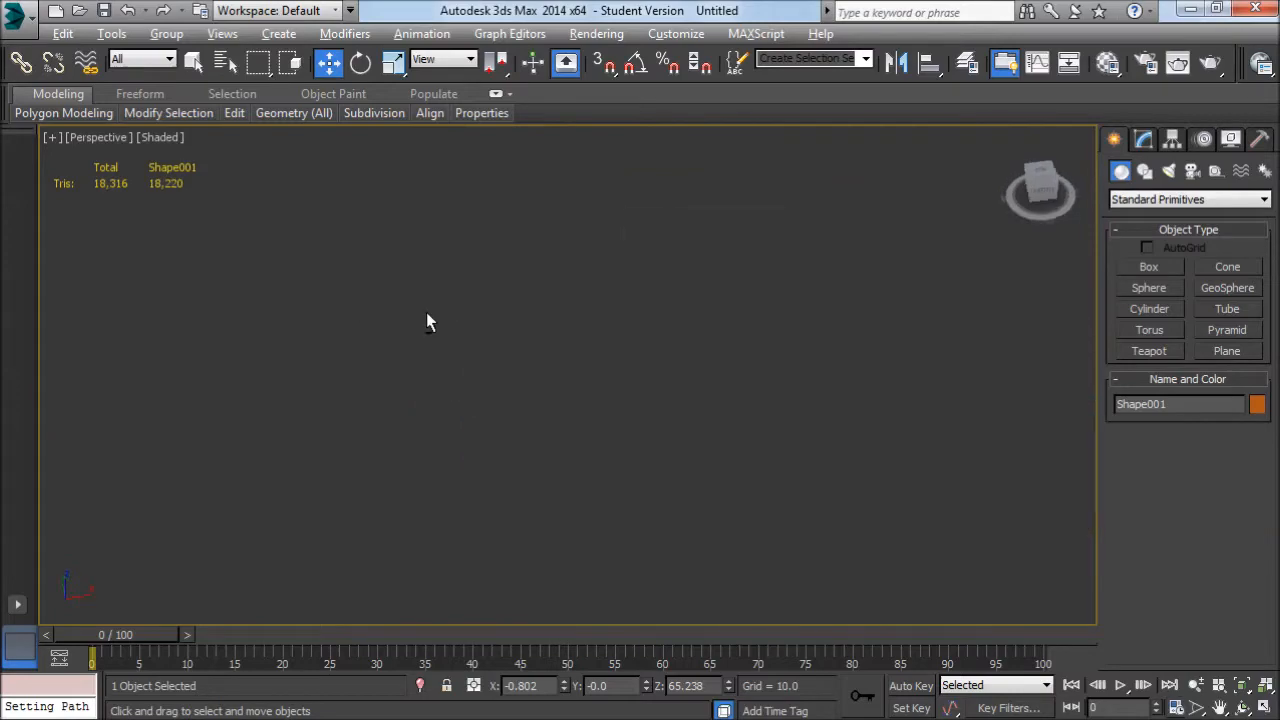
alt+middle_drag(576, 358, 519, 402)
scroll(519, 402, up, 3)
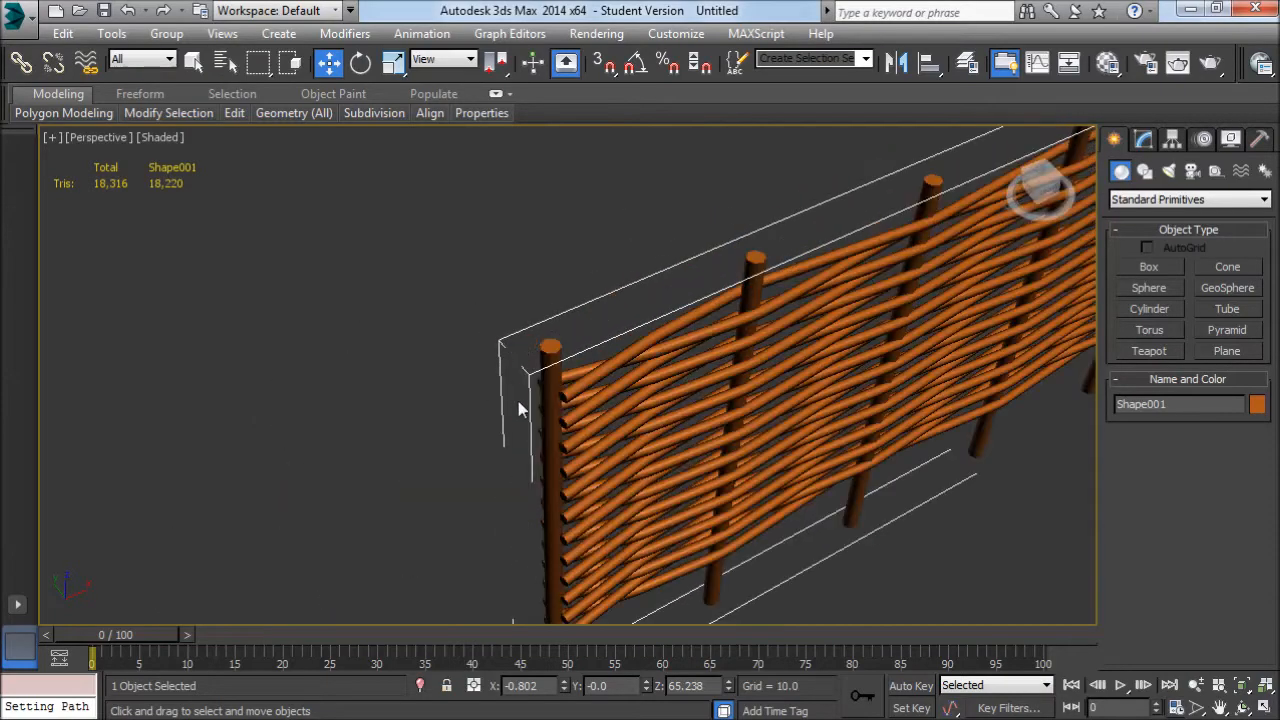
middle_drag(628, 413, 586, 400)
middle_drag(462, 390, 517, 339)
click(1143, 139)
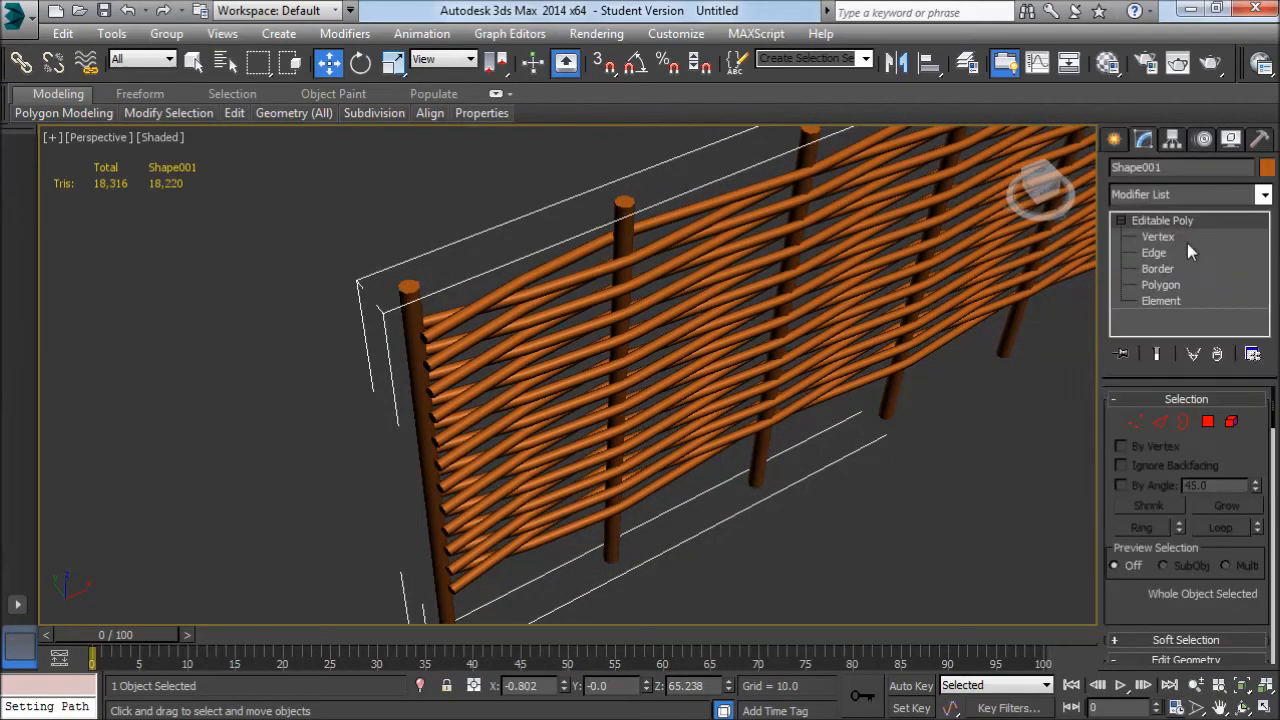
click(1161, 300)
click(435, 440)
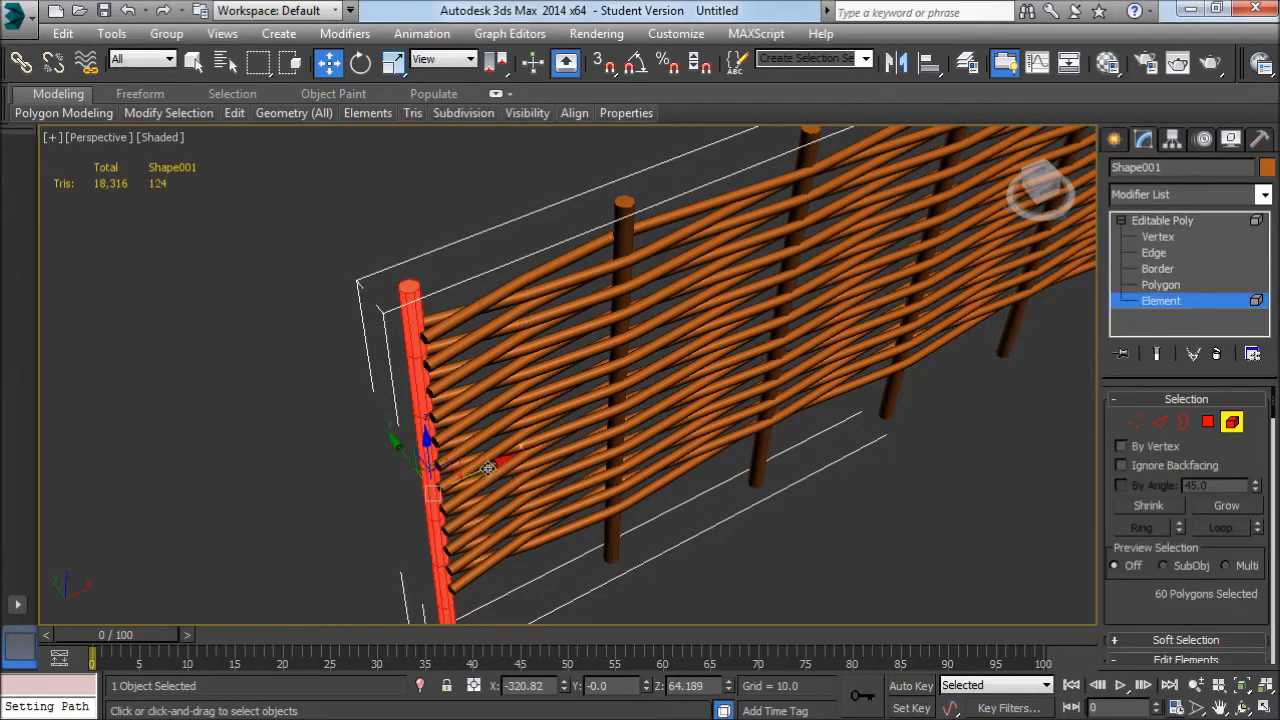
drag(488, 468, 497, 463)
click(507, 274)
- Move the stake at the opposite end of the fence slightly inward along X so the strand ends protrude, and clear the selection
middle_drag(613, 322, 671, 370)
scroll(431, 329, down, 4)
scroll(671, 370, up, 4)
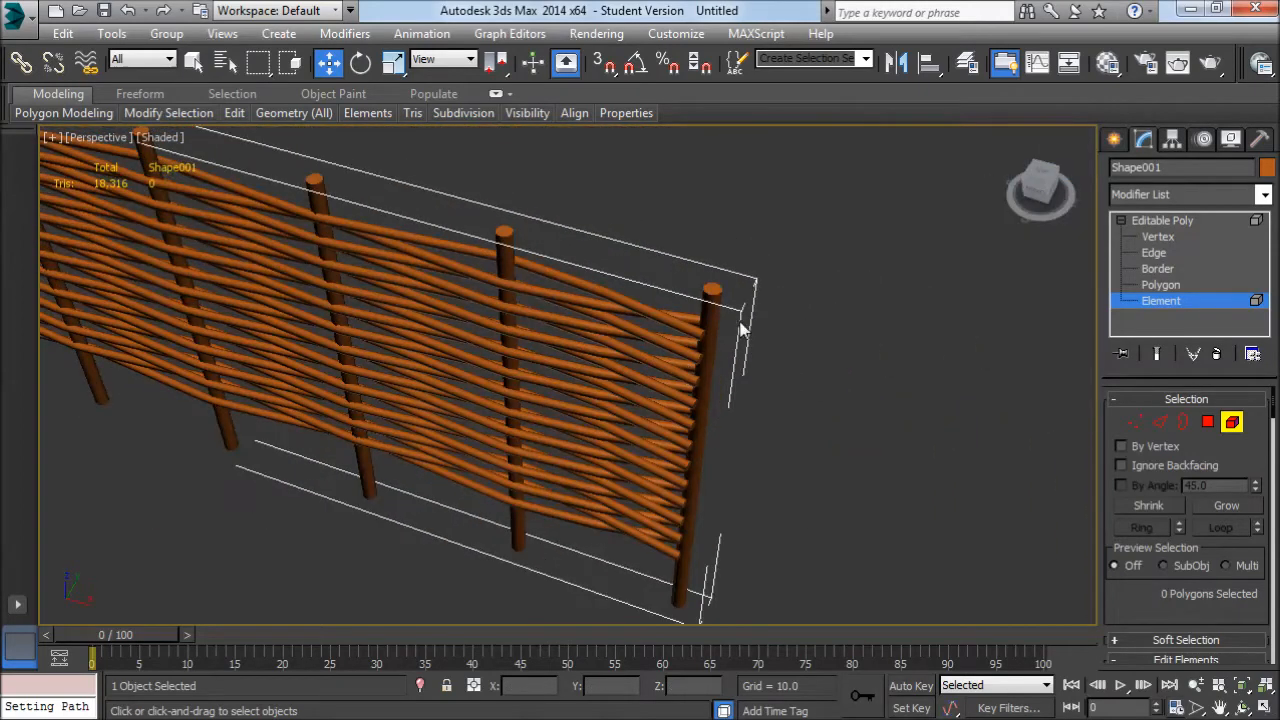
click(704, 319)
drag(752, 485, 741, 477)
click(815, 303)
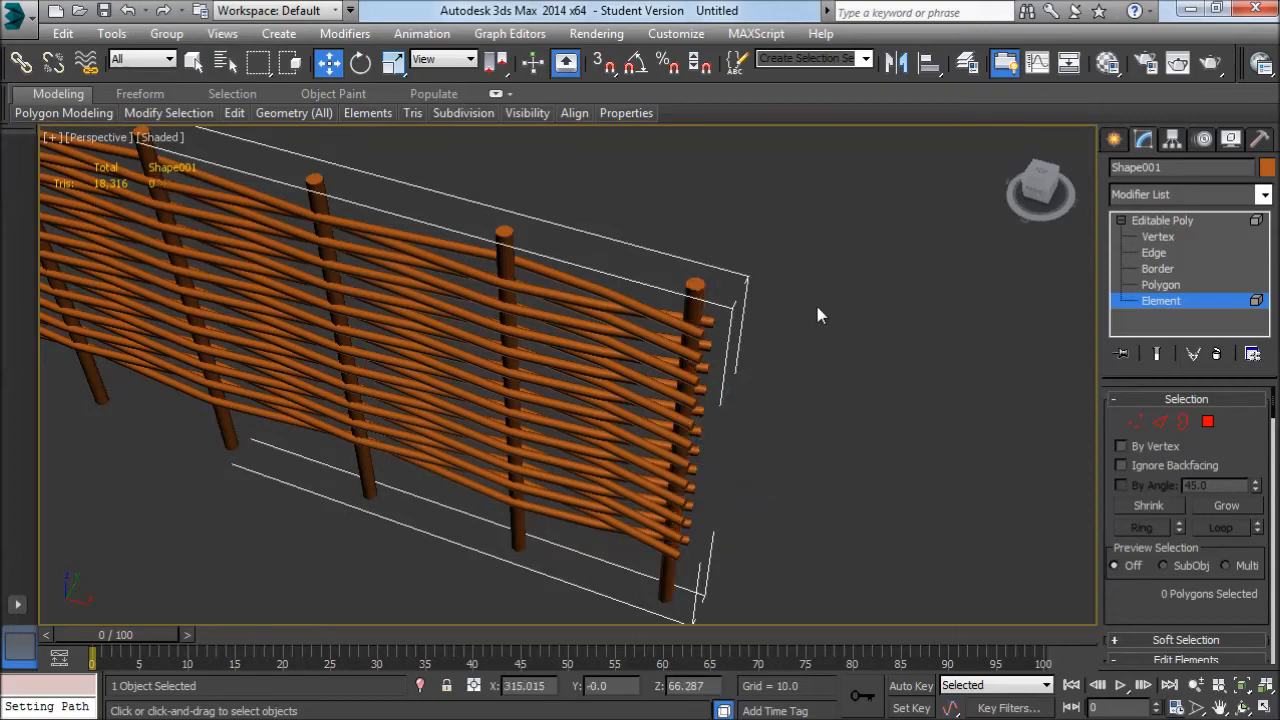
- Switch to vertex editing and pick single vertices on an upper strand where it crosses a stake near the fence's end
scroll(815, 303, down, 4)
alt+middle_drag(815, 303, 680, 297)
middle_drag(105, 252, 492, 317)
scroll(626, 340, up, 4)
click(1136, 423)
middle_drag(354, 306, 540, 347)
scroll(540, 347, up, 6)
click(632, 362)
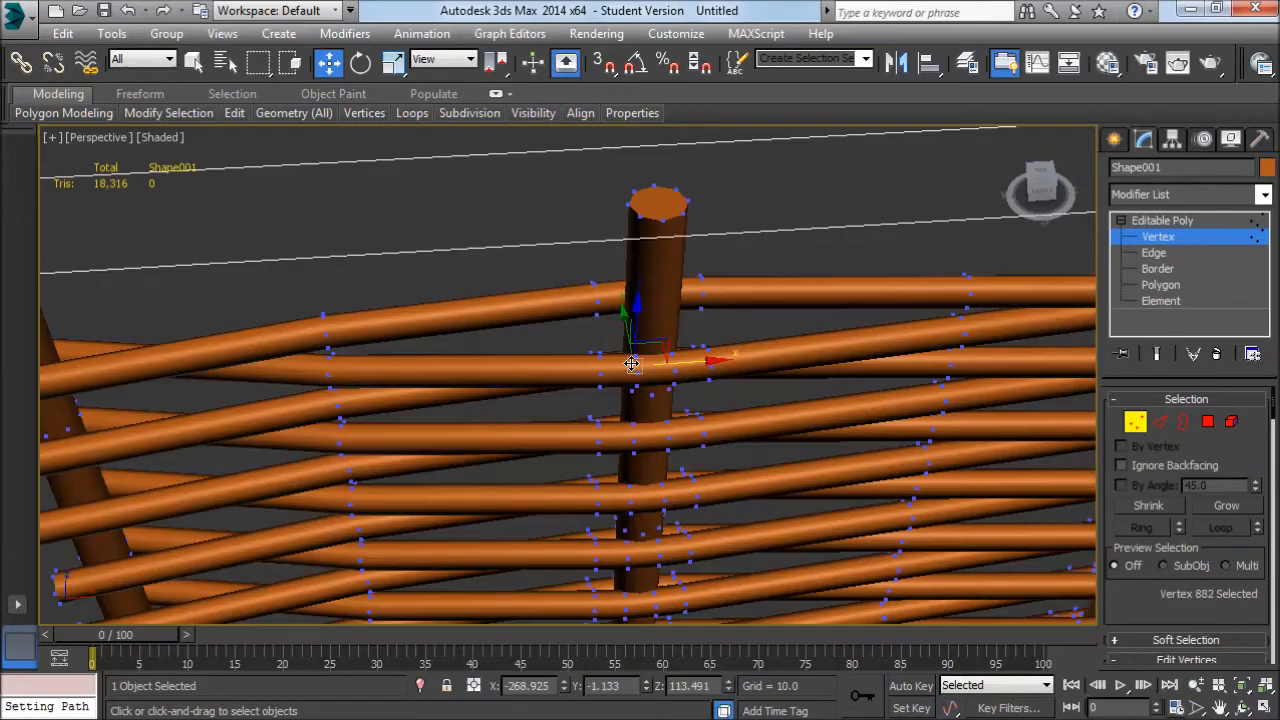
click(610, 368)
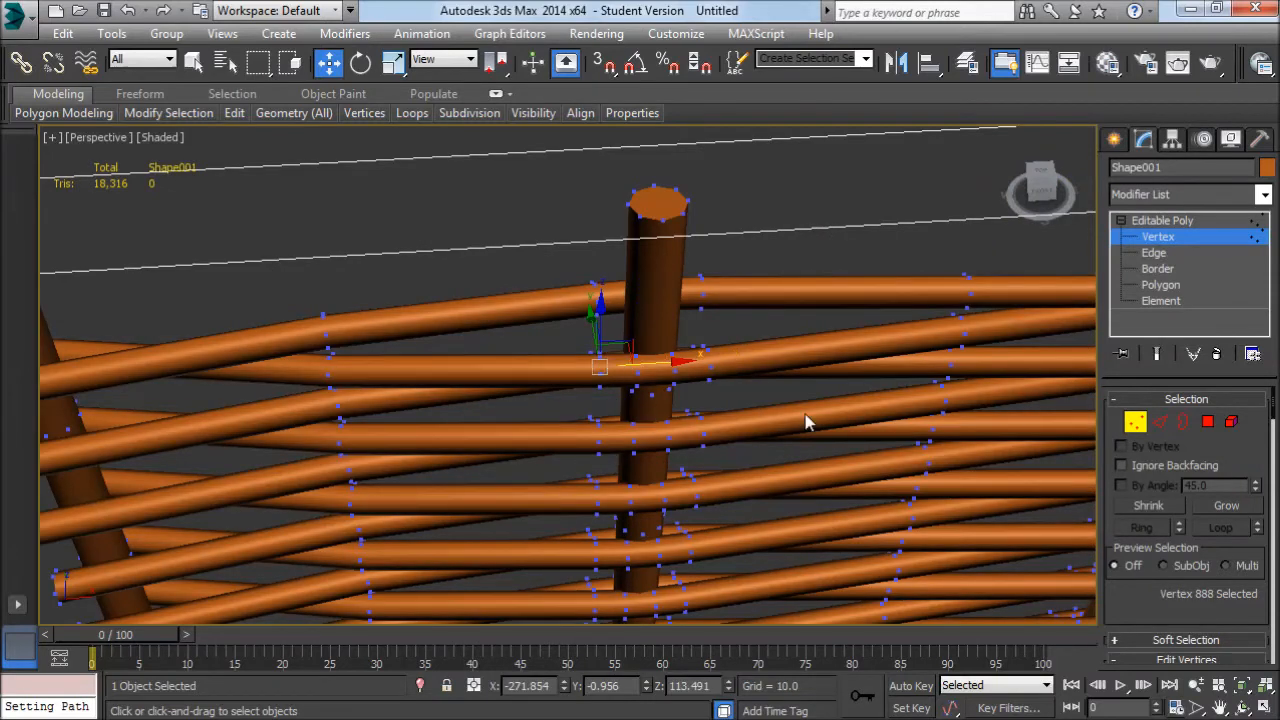
- Switch to edge editing with edged faces shown, try moving a strand edge beside the stake, and undo the move
click(1161, 422)
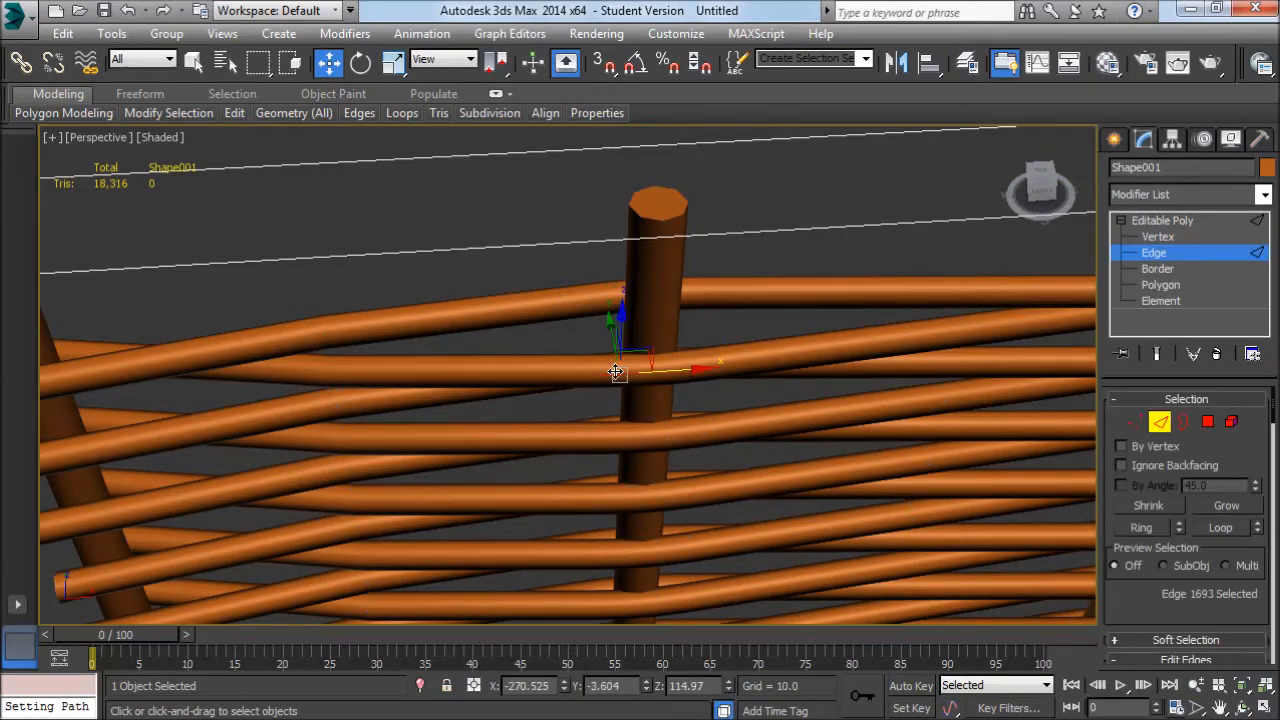
click(162, 138)
click(222, 229)
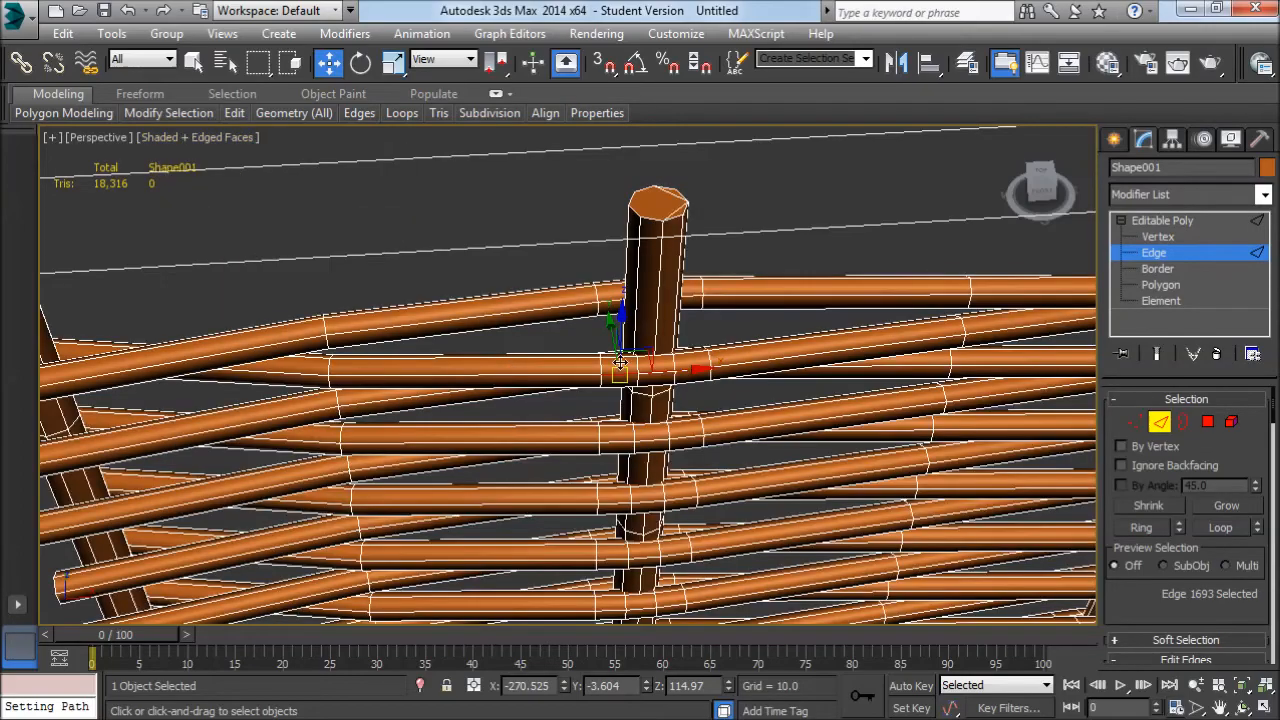
drag(628, 373, 631, 390)
key(ctrl+z)
- Examine the strand and stake crossings along the whole length of the fence
scroll(839, 383, down, 6)
middle_drag(839, 383, 270, 390)
scroll(787, 303, up, 5)
middle_drag(638, 218, 580, 394)
scroll(580, 394, up, 4)
scroll(580, 394, down, 6)
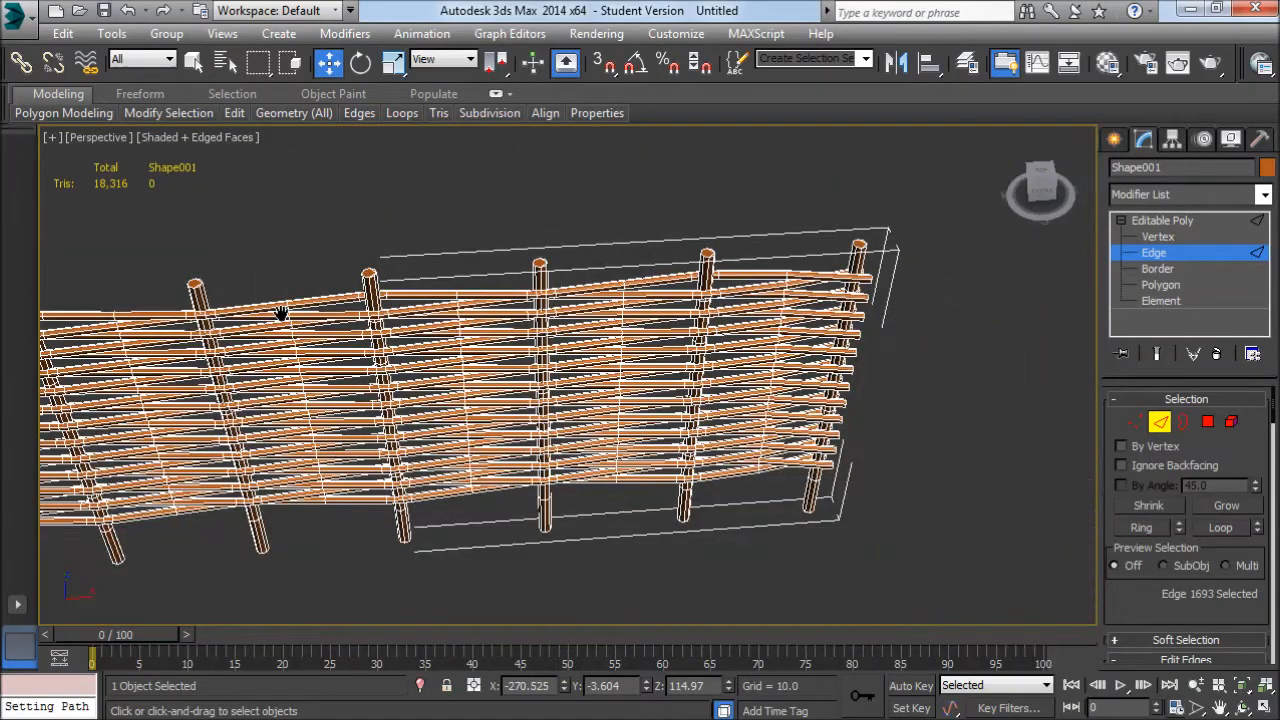
scroll(281, 314, down, 3)
middle_drag(281, 314, 649, 293)
middle_drag(420, 360, 596, 334)
scroll(596, 334, down, 3)
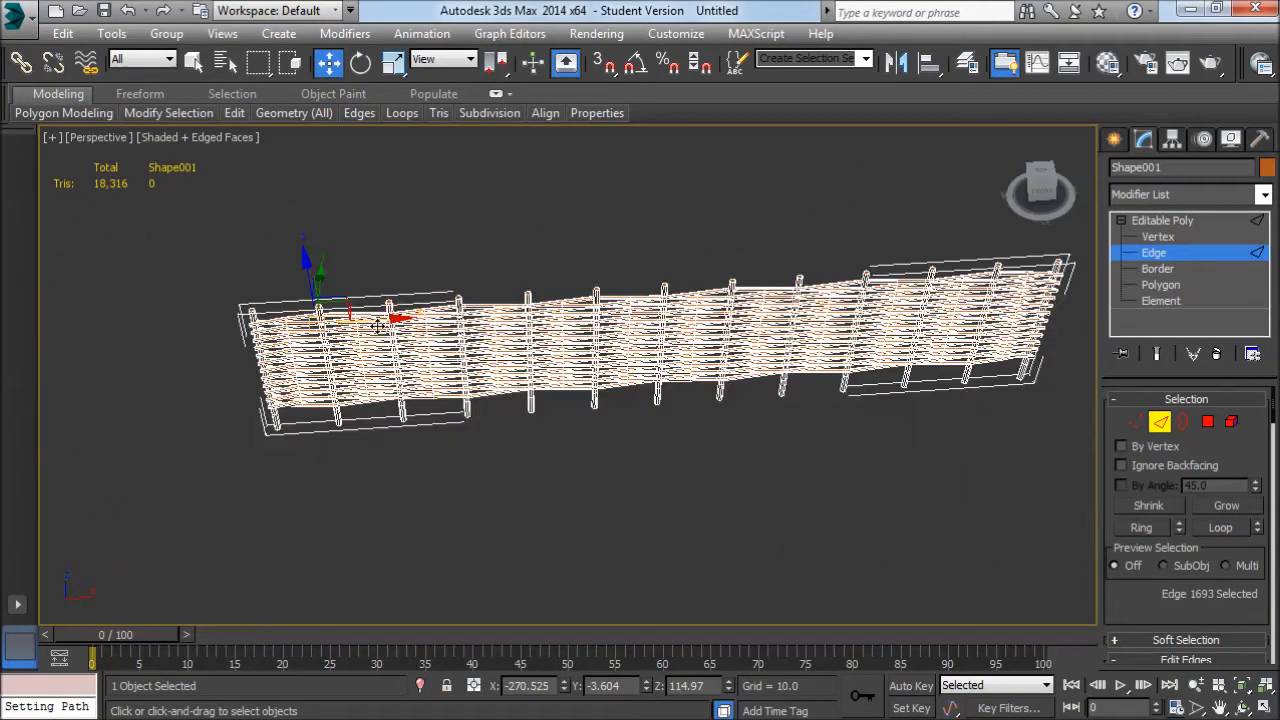
- Leave edge editing, deselect the fence, and turn off the edged faces display
click(1115, 140)
click(768, 220)
alt+middle_drag(768, 220, 832, 278)
scroll(760, 300, up, 3)
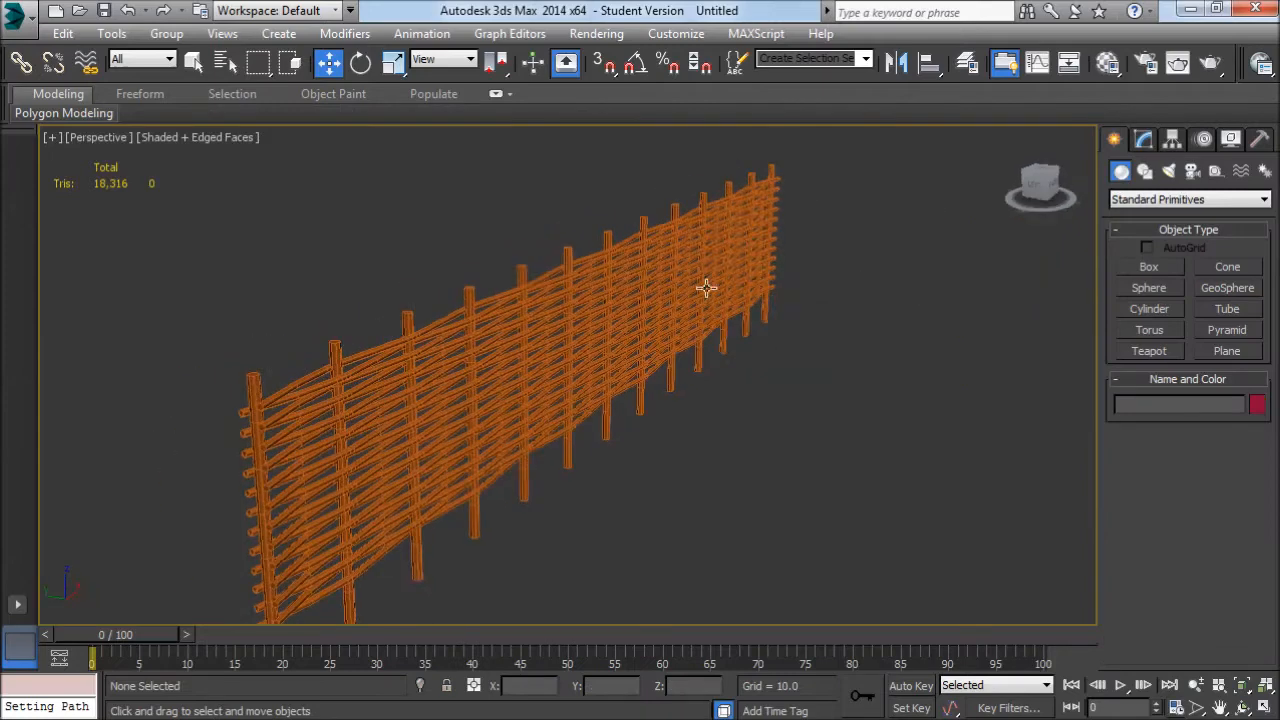
right_click(214, 192)
click(190, 140)
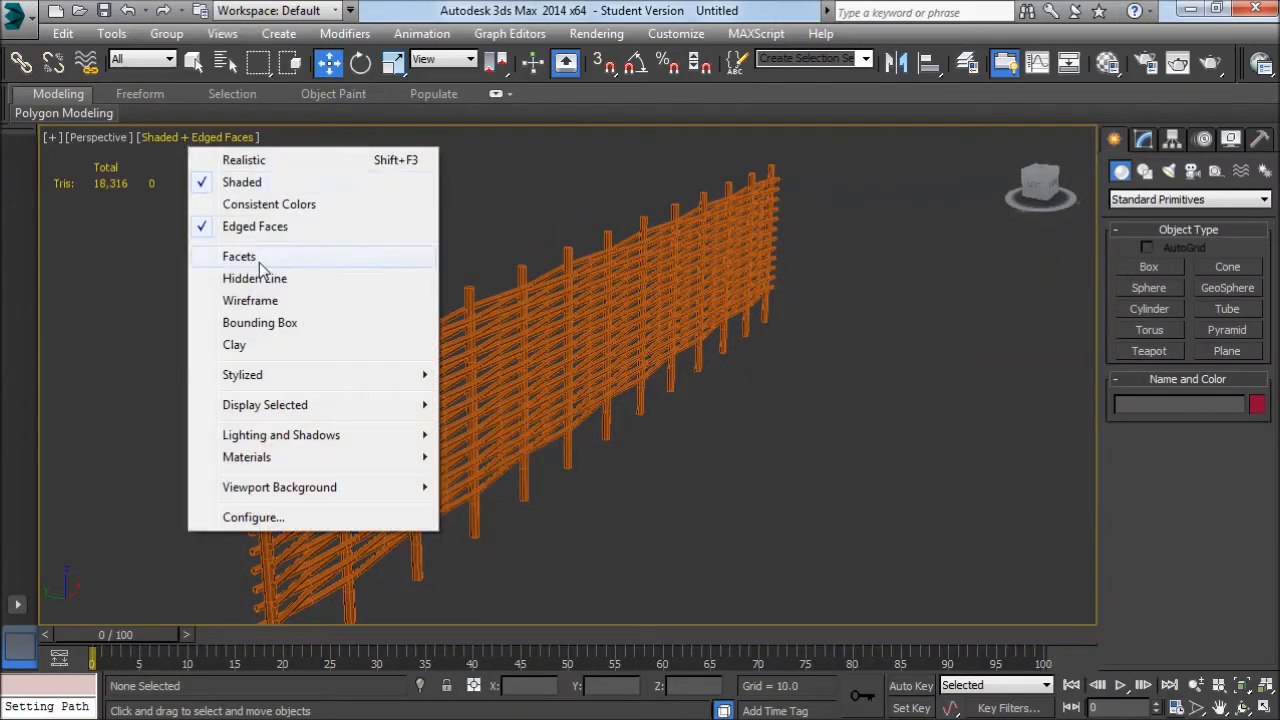
click(415, 226)
- Clone the fence once as a copy along X, placing it end to end with the original
alt+middle_drag(790, 368, 604, 422)
click(651, 371)
scroll(651, 368, down, 3)
scroll(720, 358, up, 3)
shift+drag(563, 396, 841, 445)
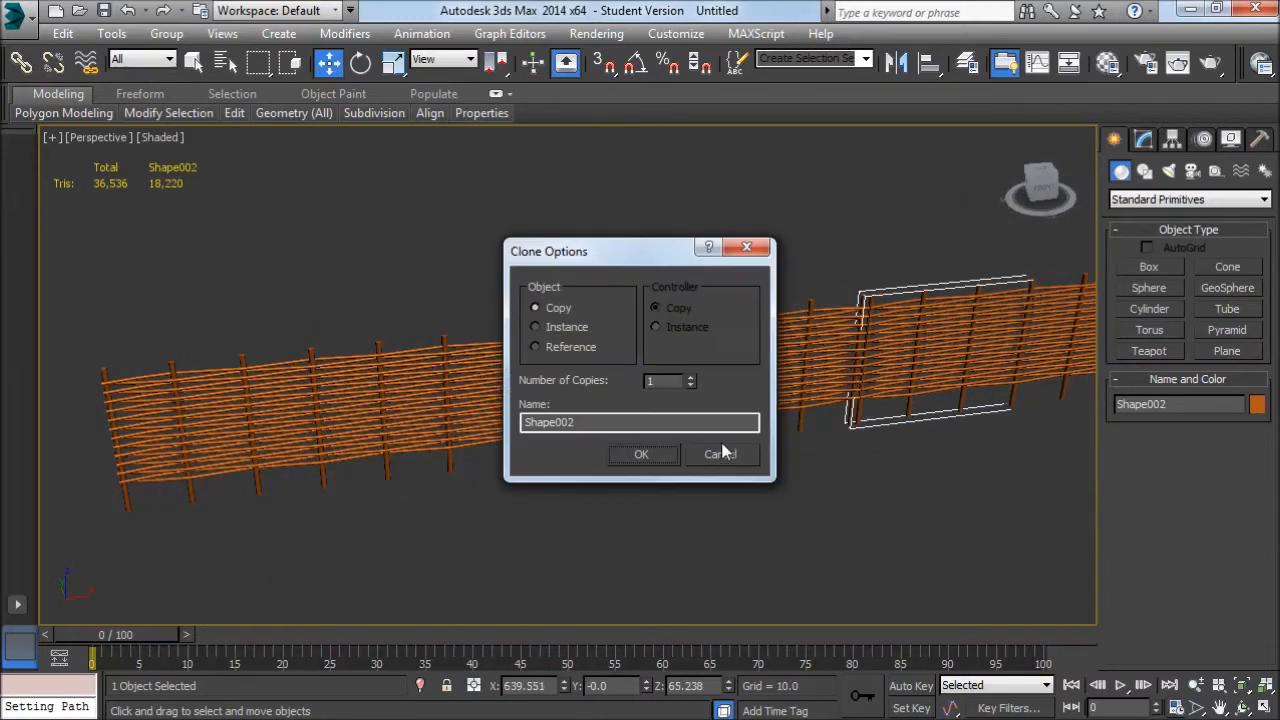
click(641, 455)
scroll(671, 383, up, 3)
scroll(584, 336, up, 2)
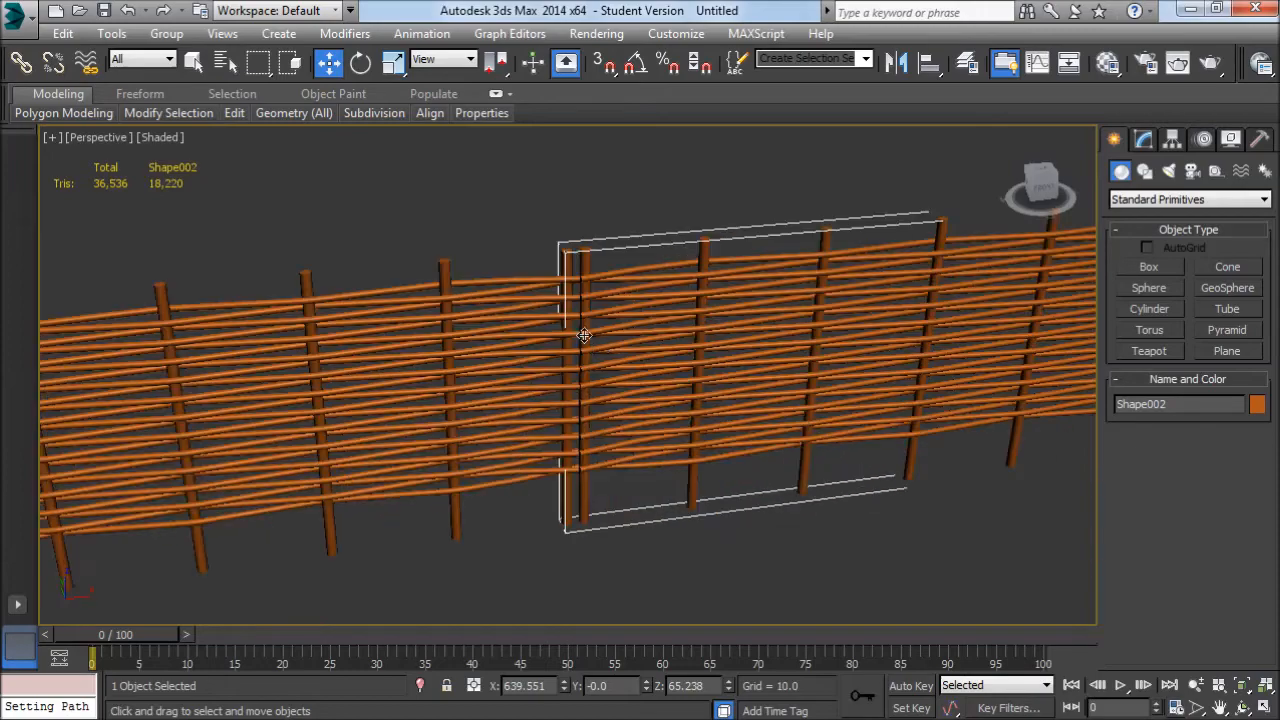
- Delete the cloned fence section, keeping only the original fence
scroll(595, 446, down, 4)
middle_drag(518, 400, 749, 331)
click(749, 332)
scroll(631, 371, down, 3)
middle_drag(640, 368, 838, 358)
key(Delete)
middle_drag(674, 386, 819, 355)
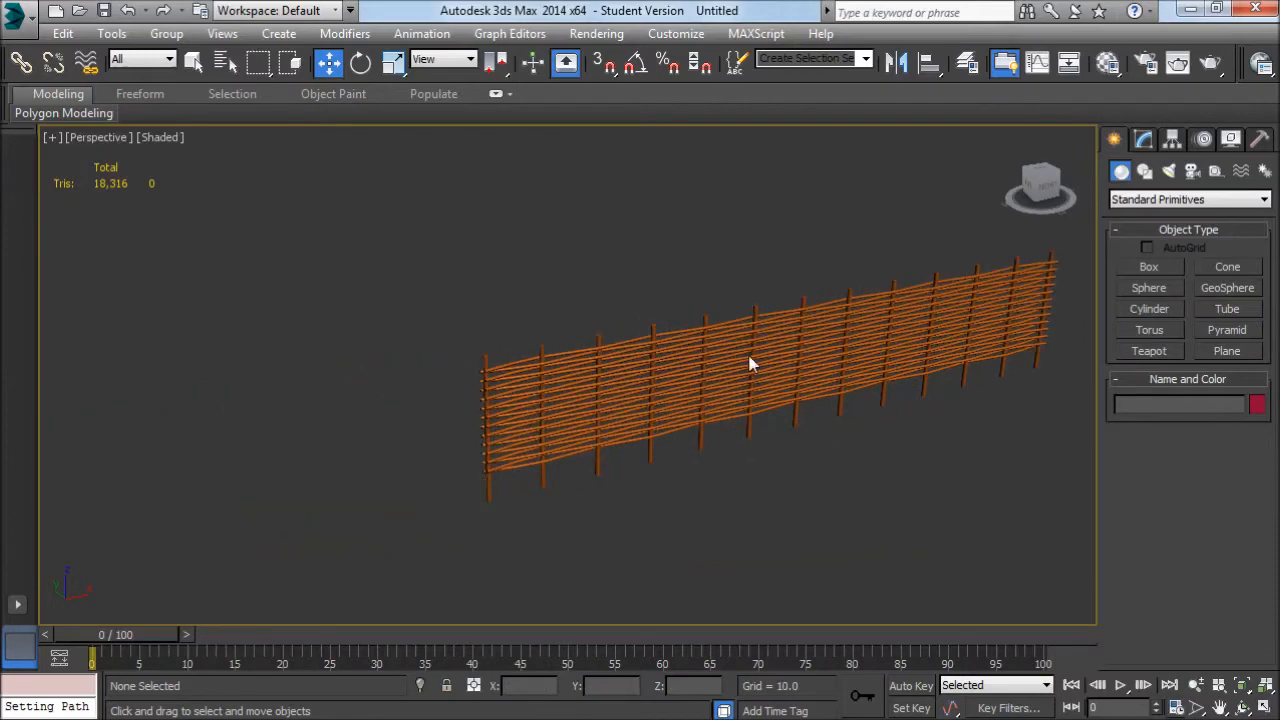
- Reselect the remaining fence and apply a Noise modifier to it
click(748, 365)
scroll(790, 354, up, 3)
scroll(777, 328, down, 1)
middle_drag(858, 330, 774, 321)
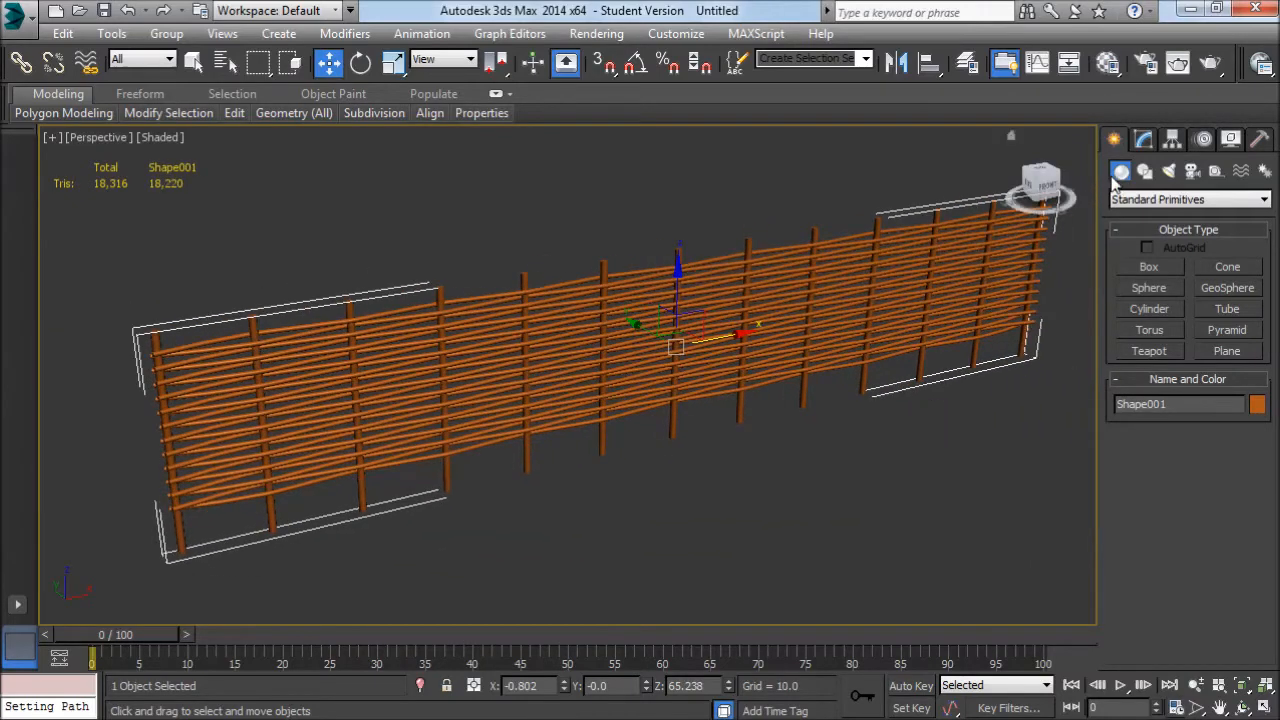
click(1143, 138)
click(1264, 194)
drag(1265, 226, 1264, 557)
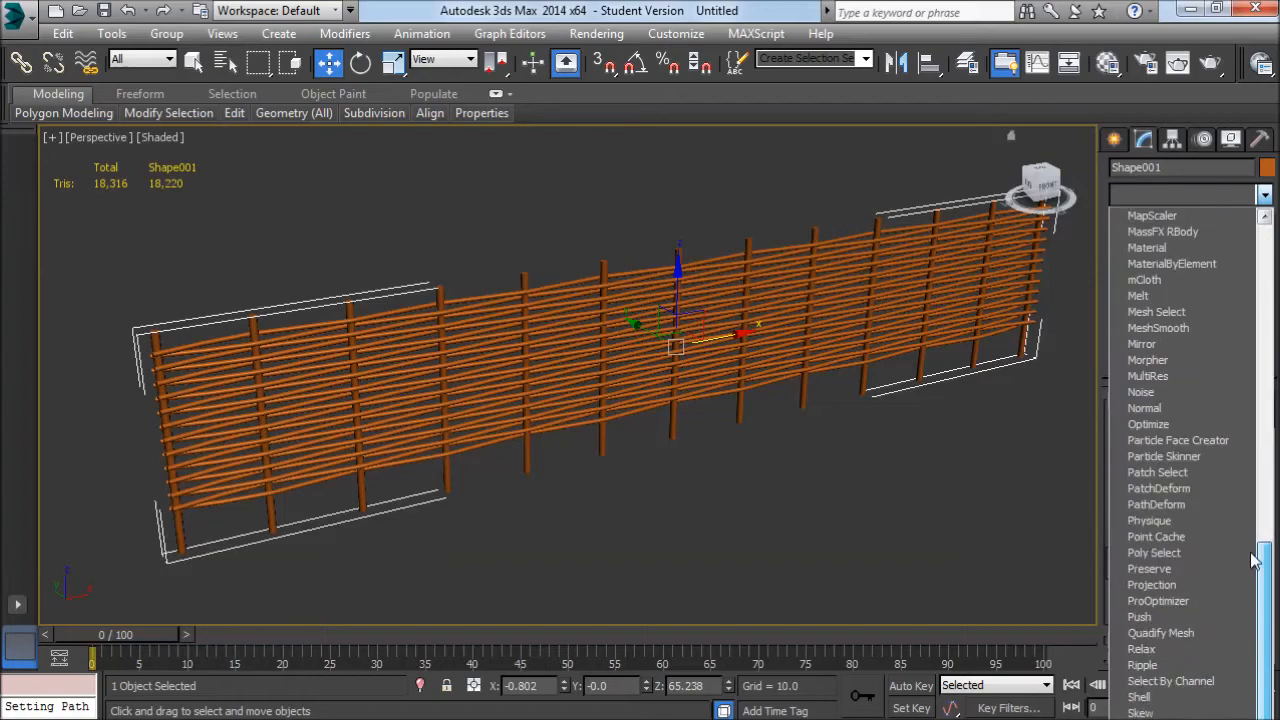
click(1200, 391)
- Inspect the fence's mesh with edged faces turned on, and return to the plain shaded display
scroll(798, 333, up, 3)
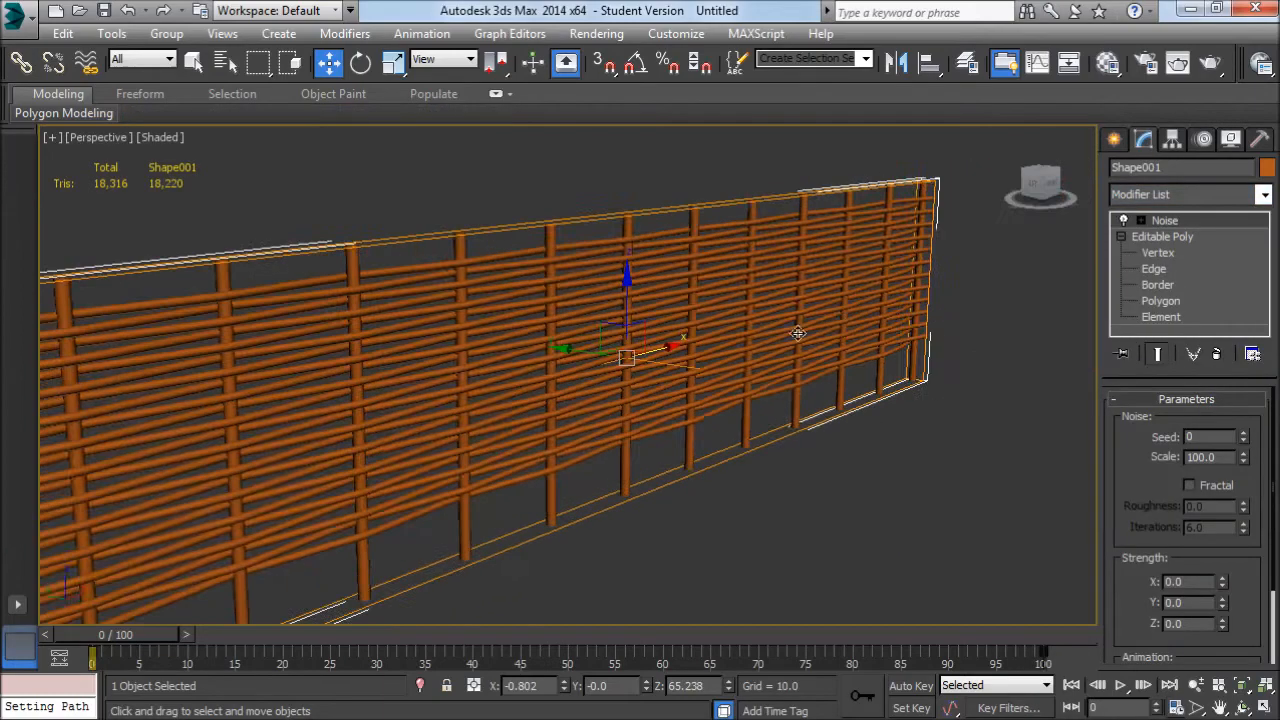
alt+middle_drag(798, 333, 594, 373)
click(155, 139)
click(205, 225)
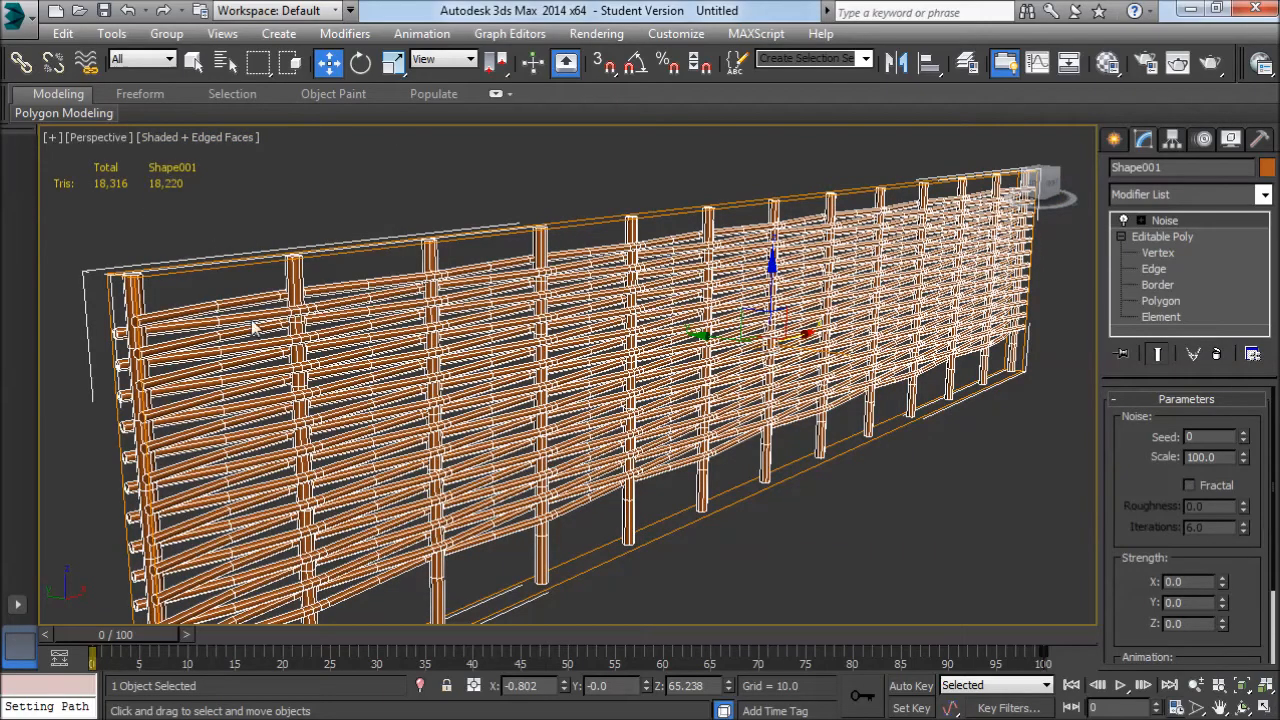
click(190, 137)
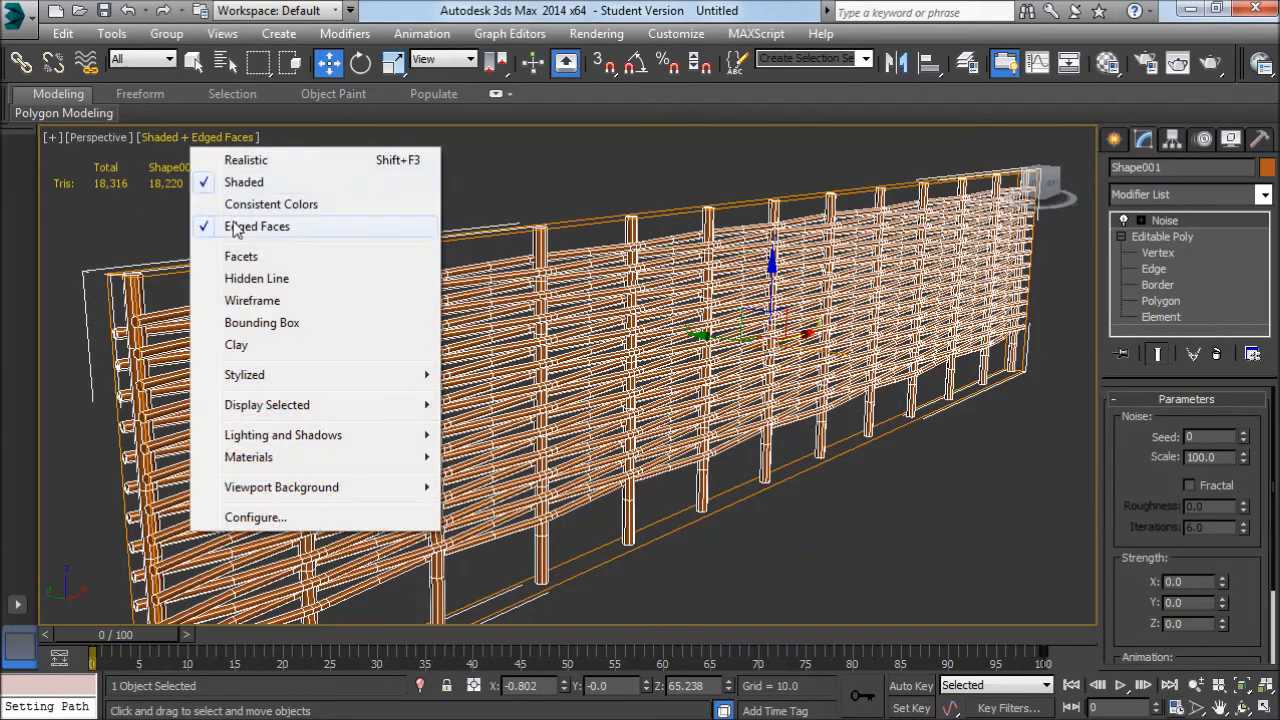
click(235, 220)
middle_drag(235, 220, 200, 210)
- Set the Noise scale to 12 and its strength to X 5.132, Y 0.213 and Z 4.89, and deselect the fence
scroll(1227, 497, down, 1)
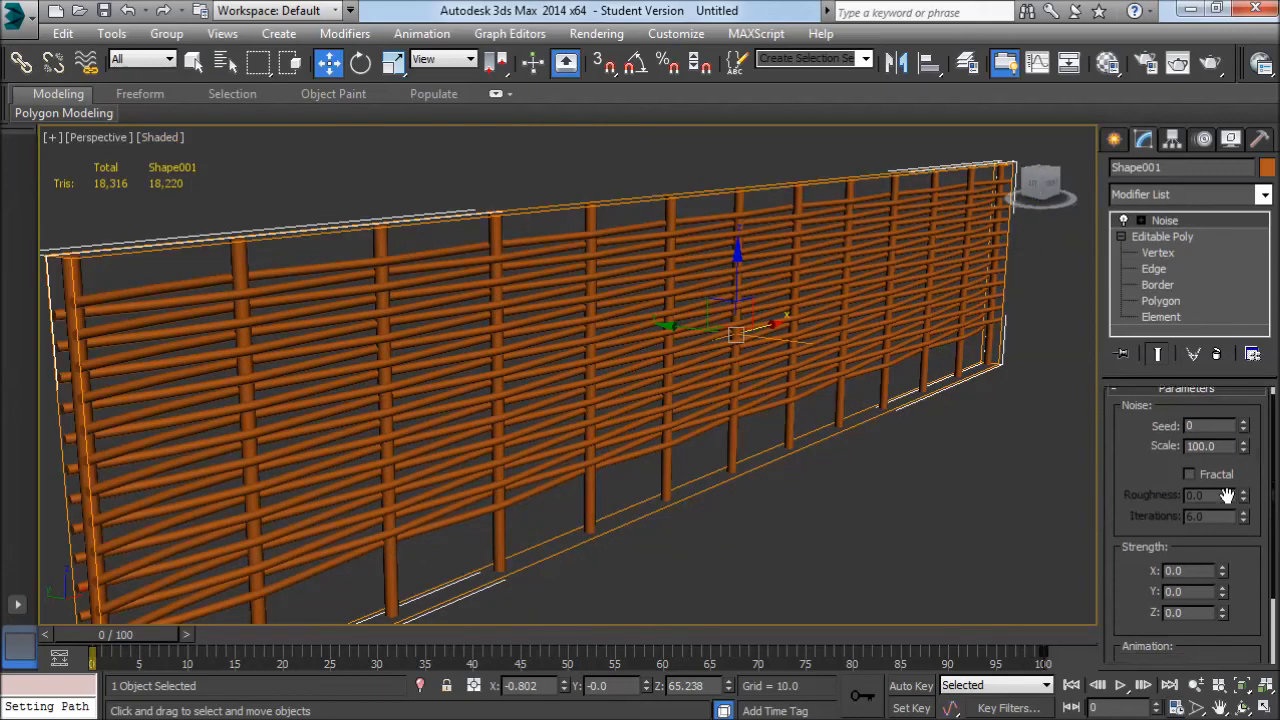
drag(1200, 641, 1005, 686)
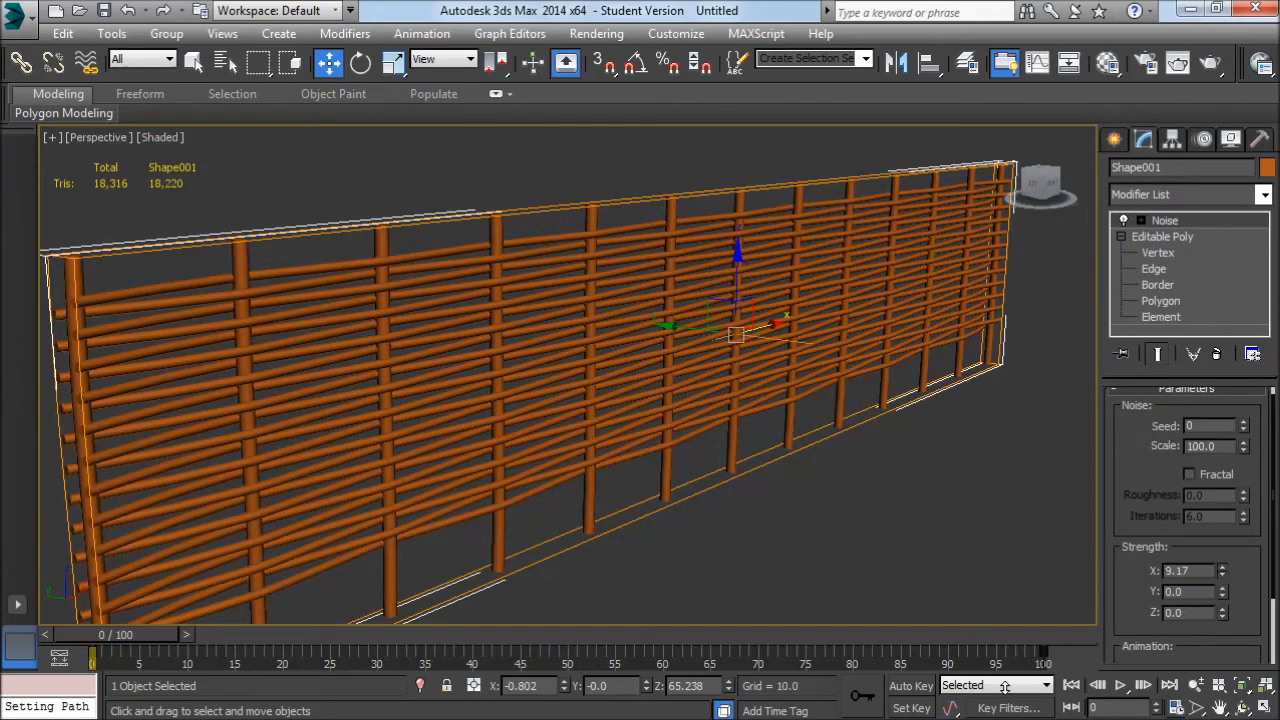
drag(1221, 594, 1048, 587)
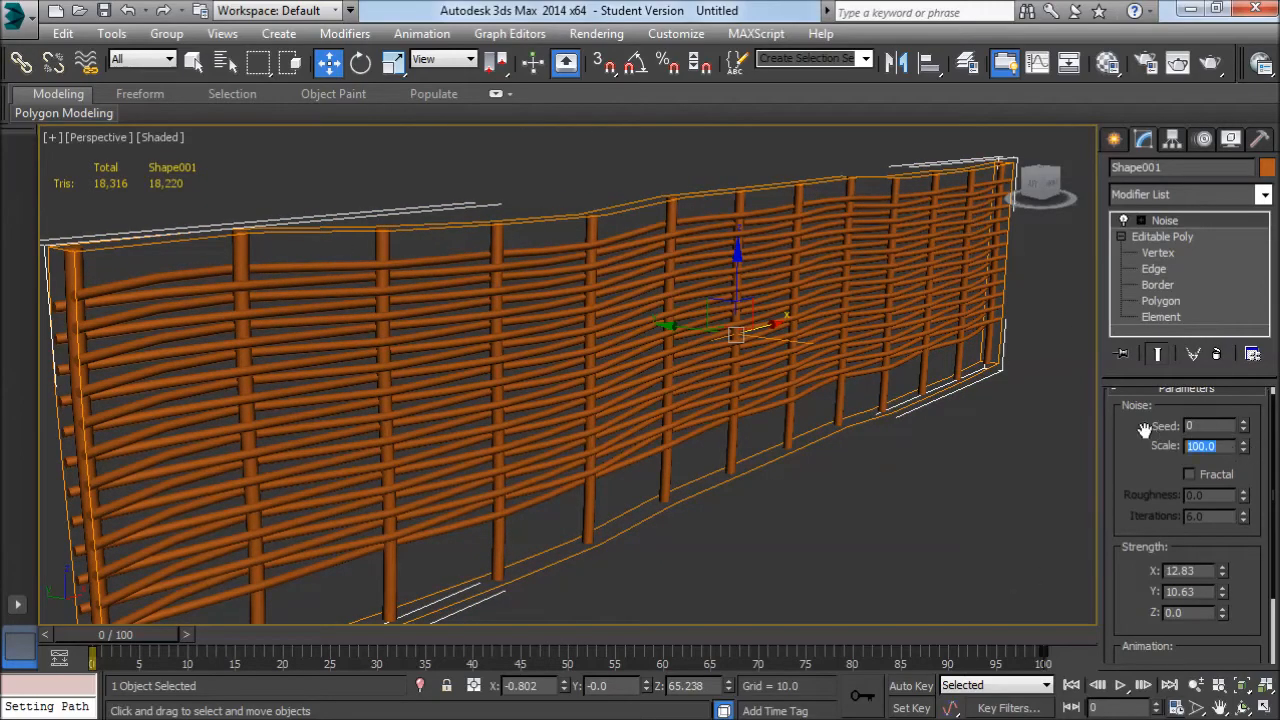
drag(1245, 450, 1213, 636)
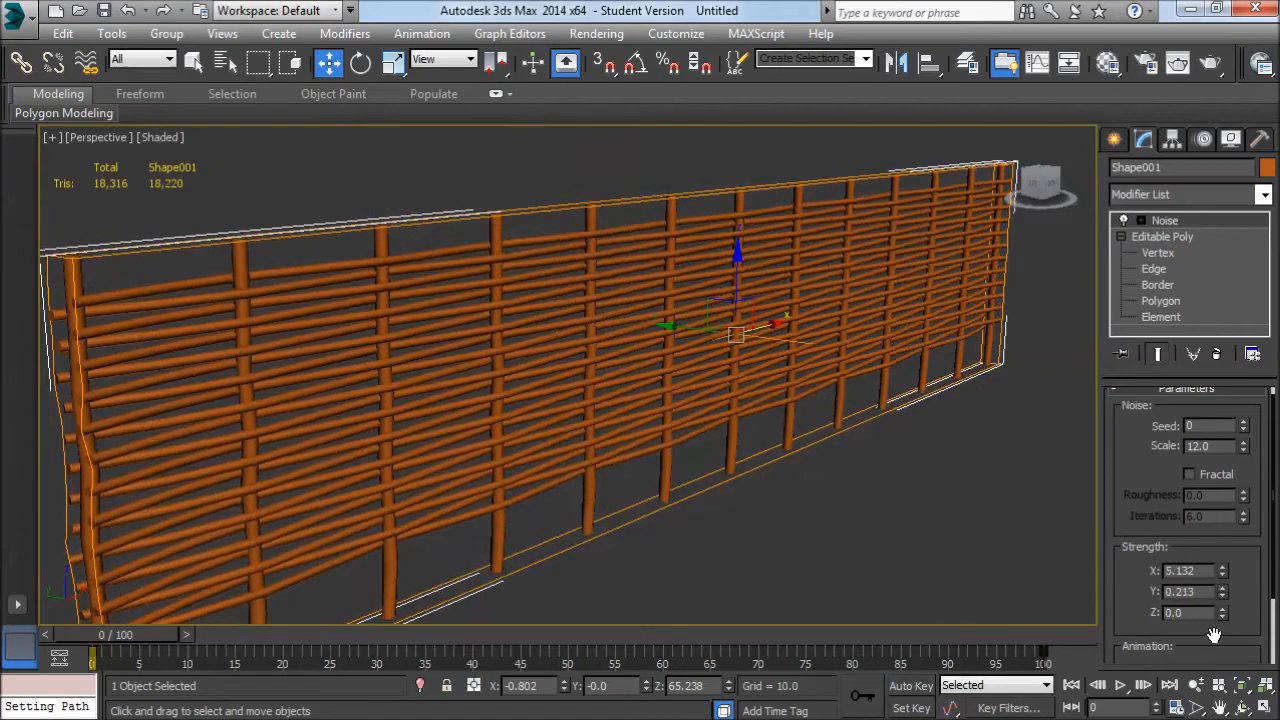
drag(1210, 468, 1108, 706)
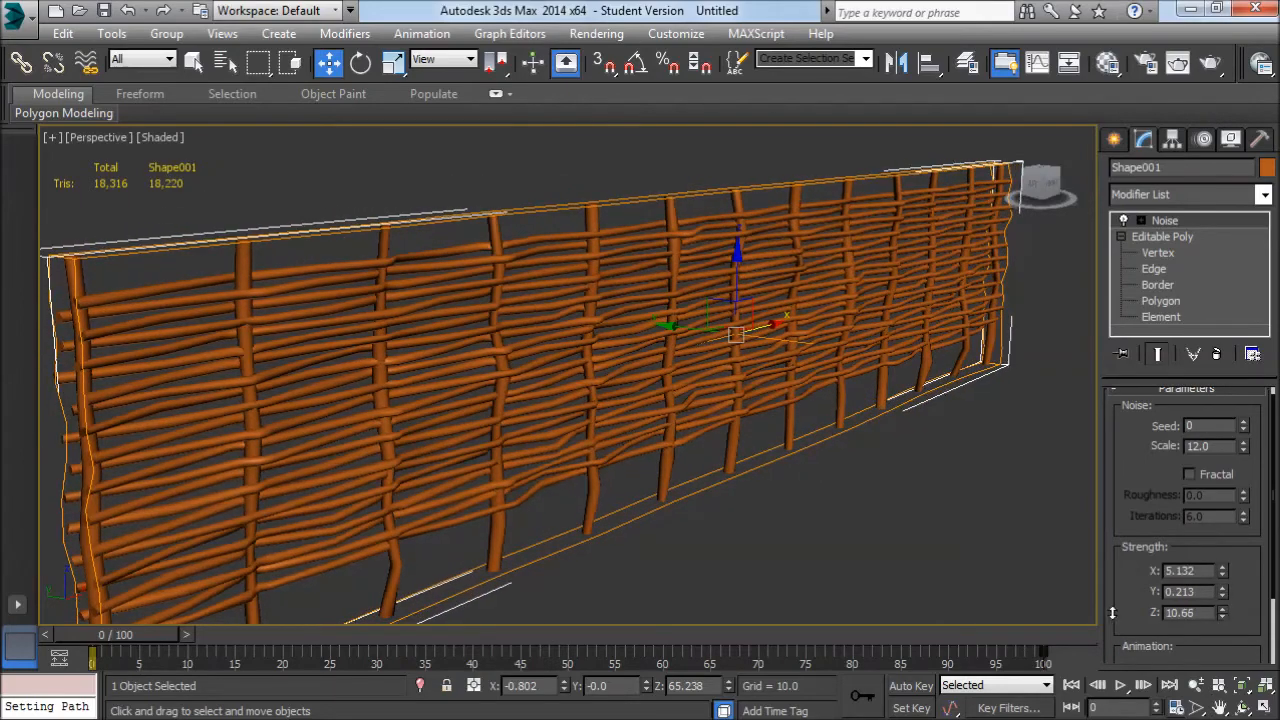
drag(1222, 618, 1216, 661)
click(1022, 537)
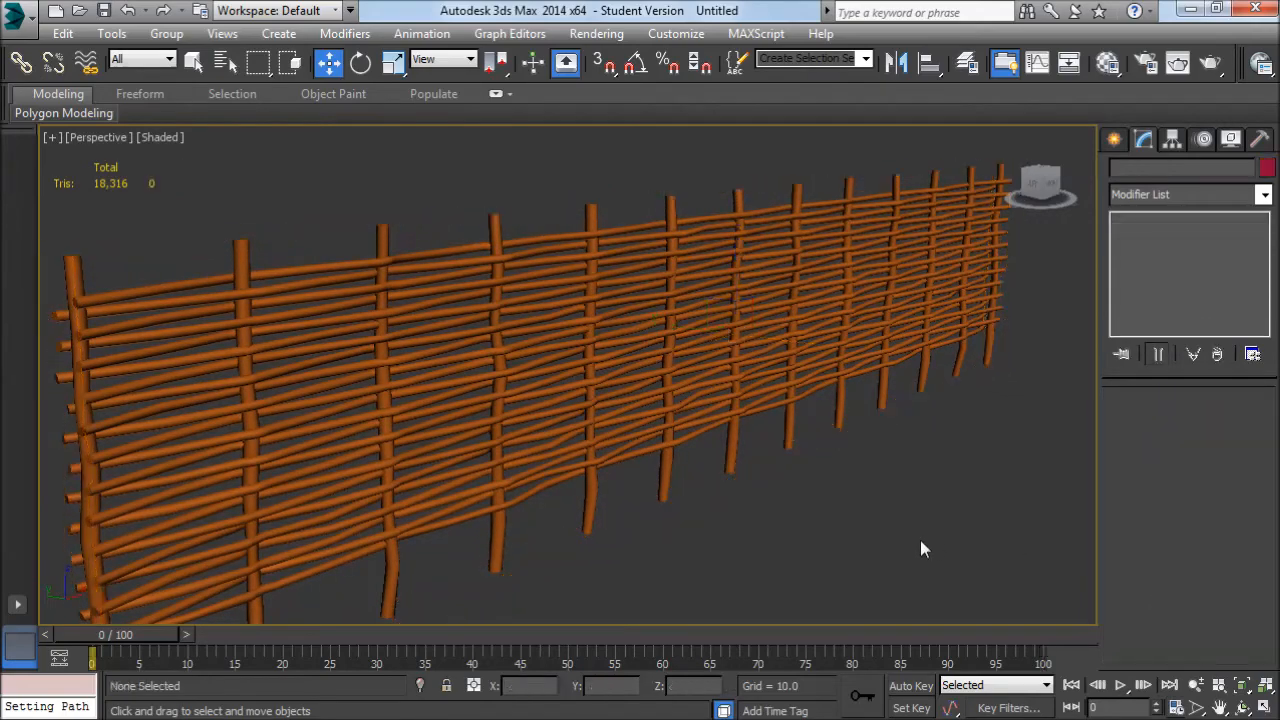
- Examine the distorted fence from several angles and compare it with the Noise modifier switched off and on
scroll(826, 468, down, 3)
alt+middle_drag(826, 468, 731, 443)
click(655, 393)
scroll(652, 440, up, 4)
mouse_move(652, 440)
alt+middle_down()
mouse_move(562, 394)
mouse_move(643, 432)
alt+middle_up()
scroll(566, 404, down, 2)
click(1114, 140)
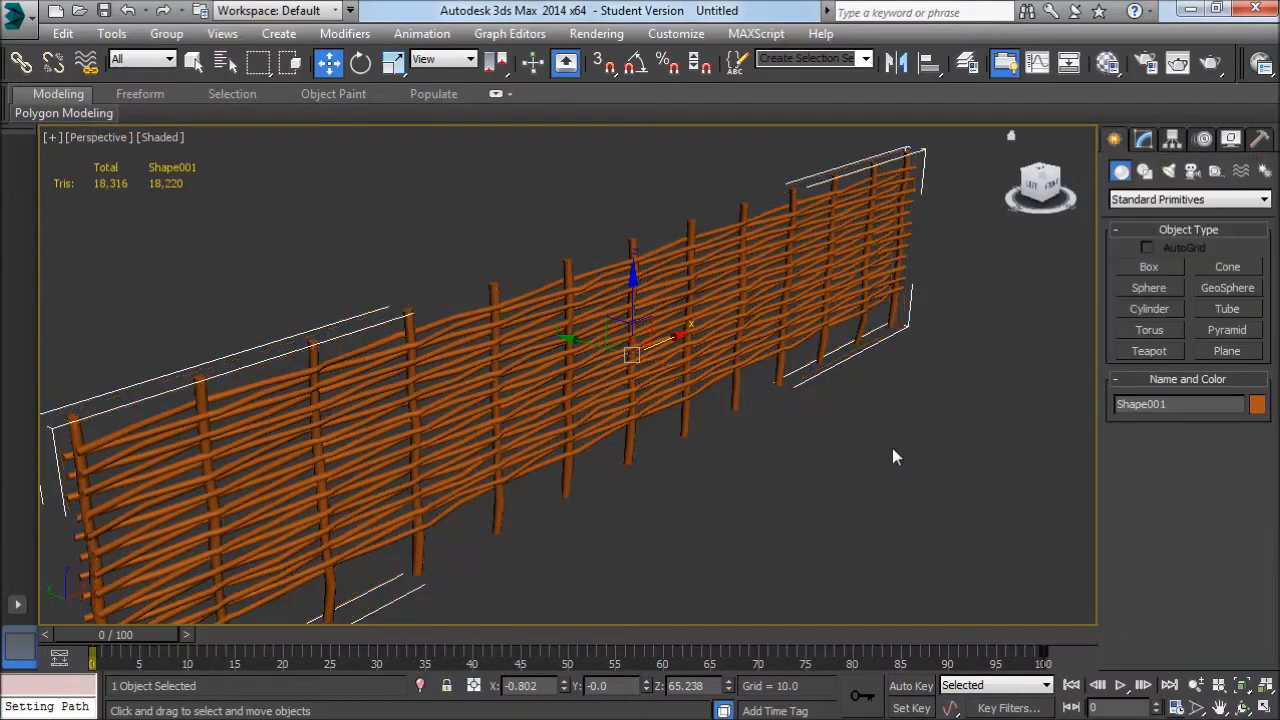
scroll(892, 448, down, 4)
click(1143, 142)
scroll(886, 317, up, 4)
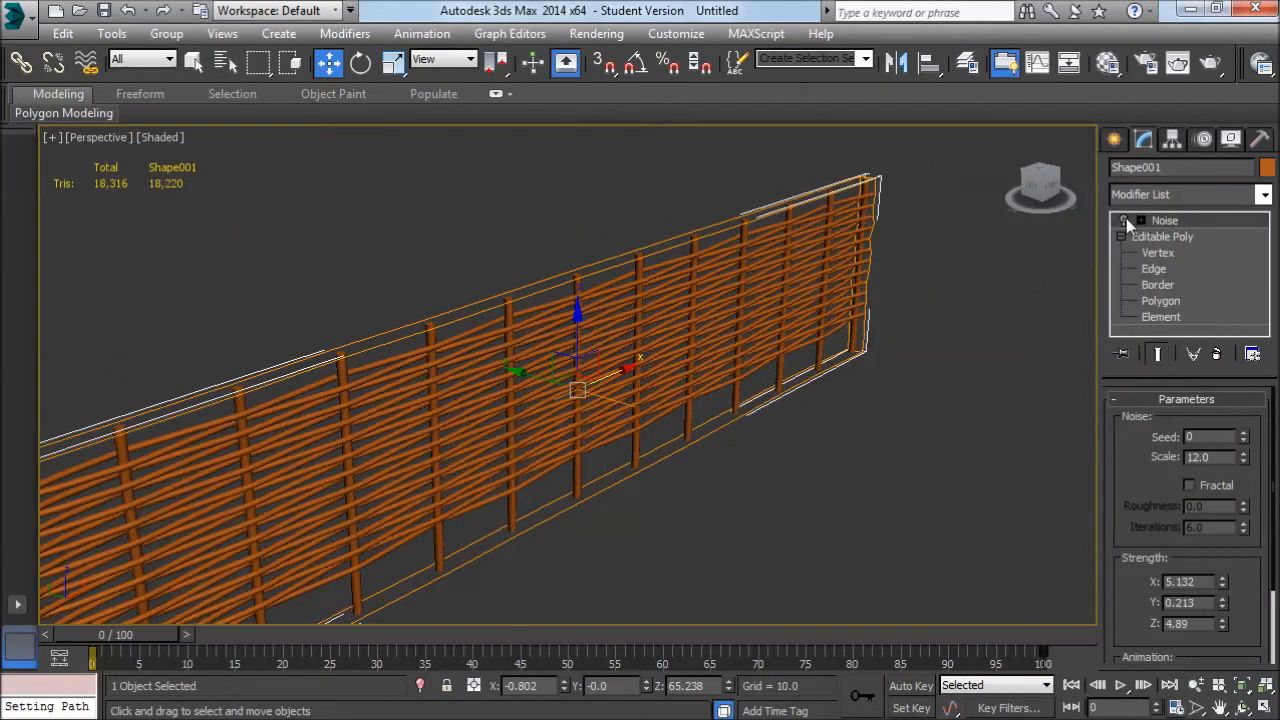
alt+middle_drag(865, 310, 636, 337)
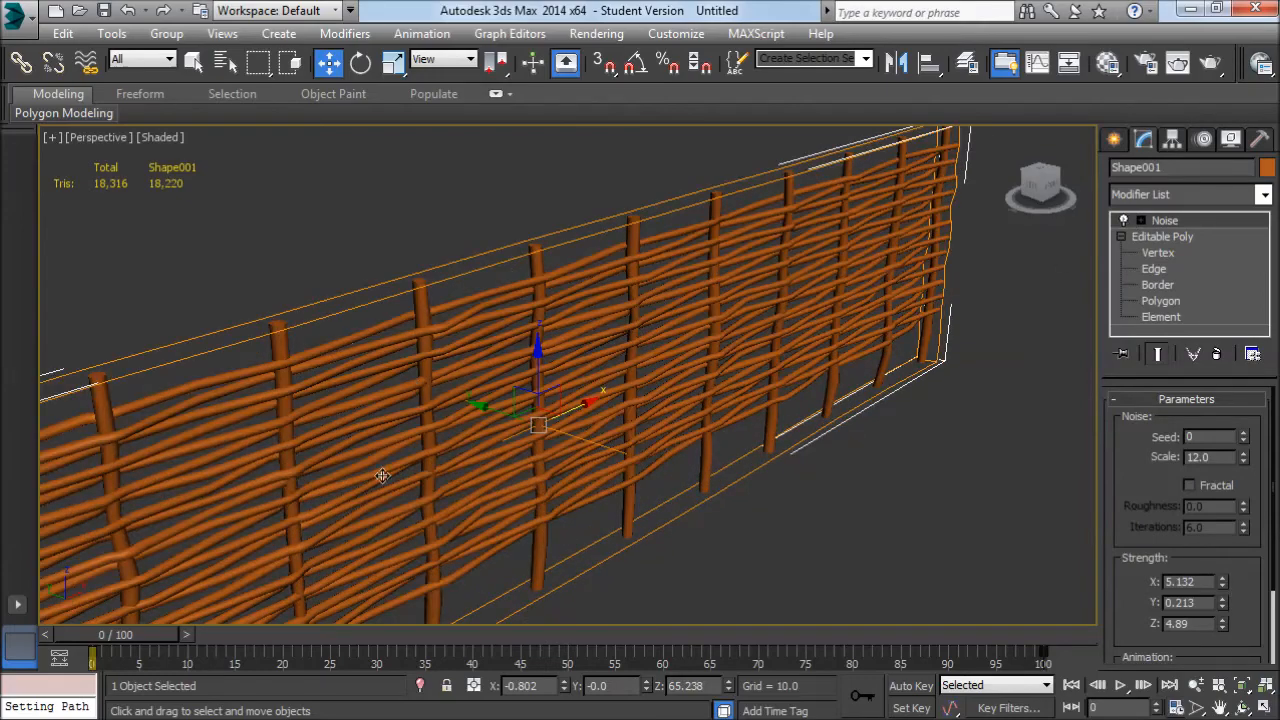
- Reduce the Noise strength to X 2.669, Y 0.163 and Z 2.983, and deselect the fence
scroll(617, 412, up, 3)
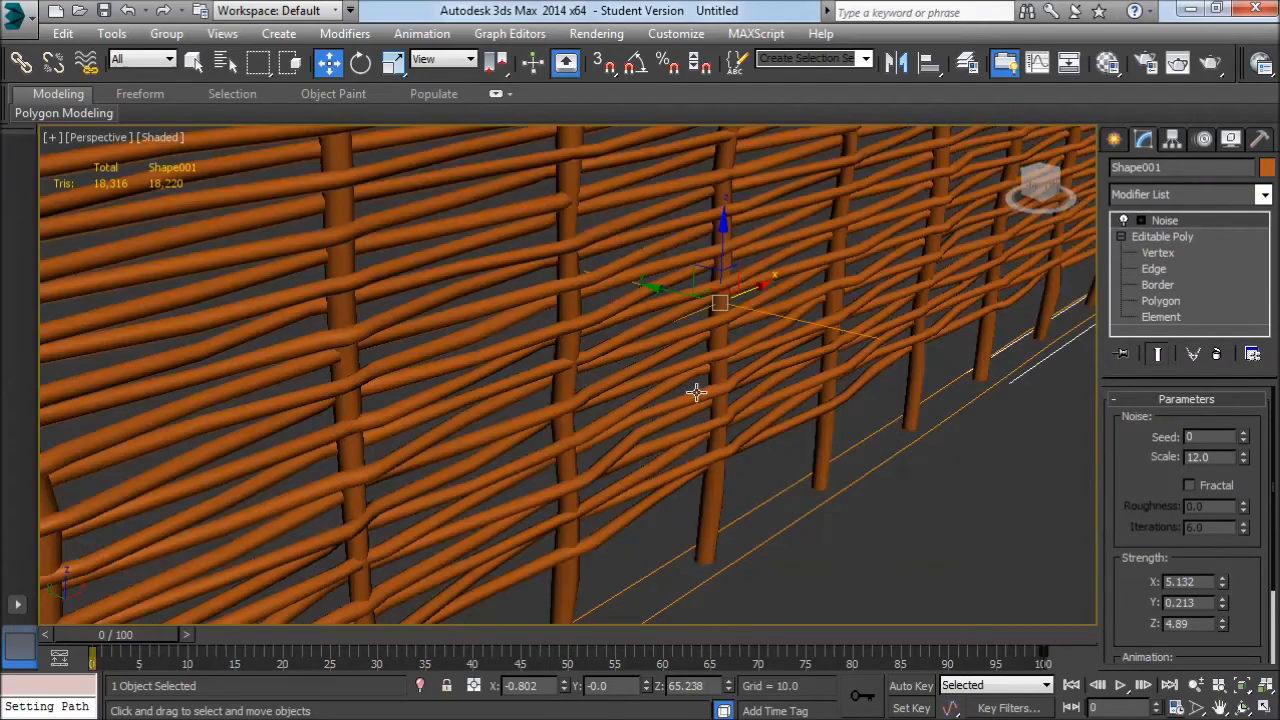
scroll(696, 393, up, 3)
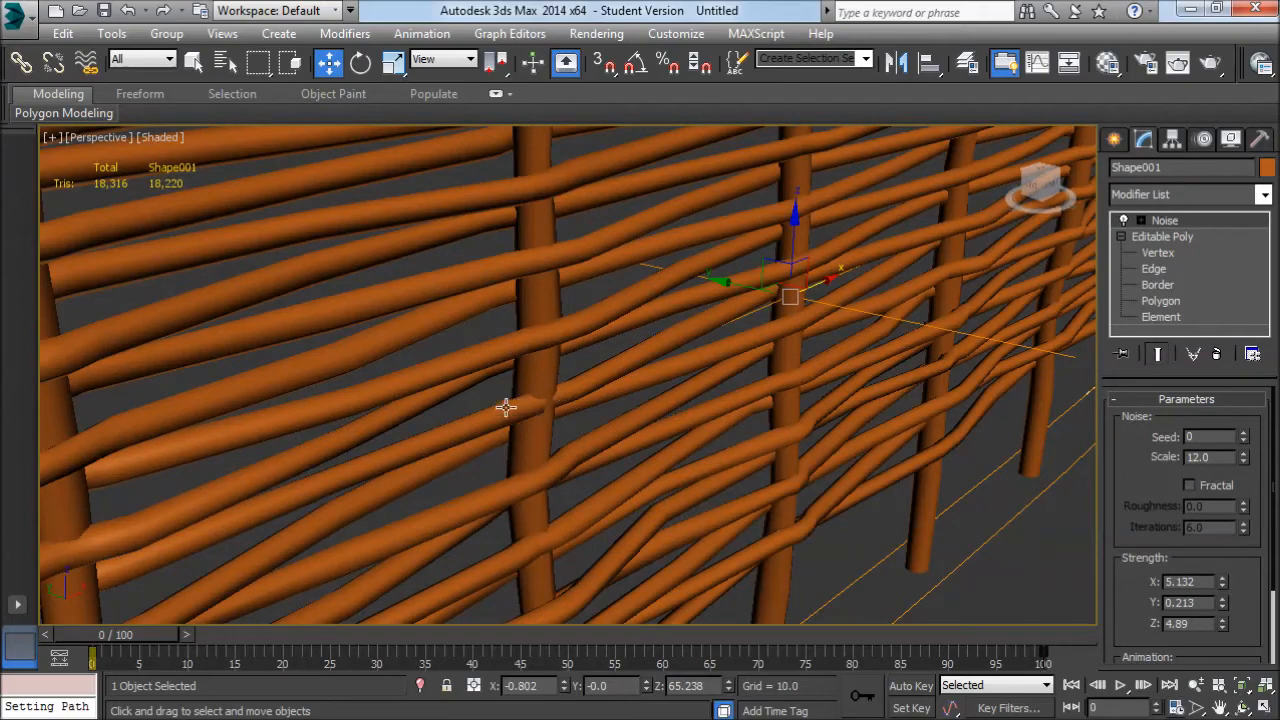
scroll(839, 490, down, 6)
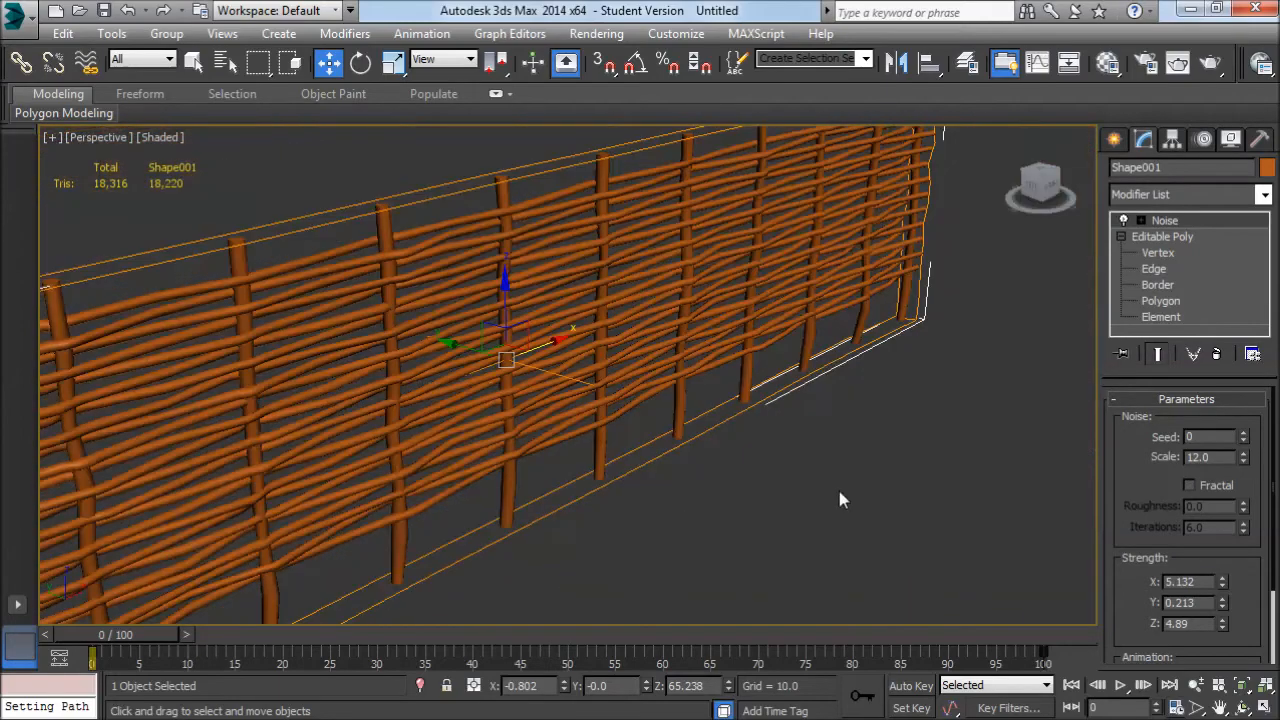
click(839, 491)
alt+middle_drag(826, 463, 680, 441)
click(606, 387)
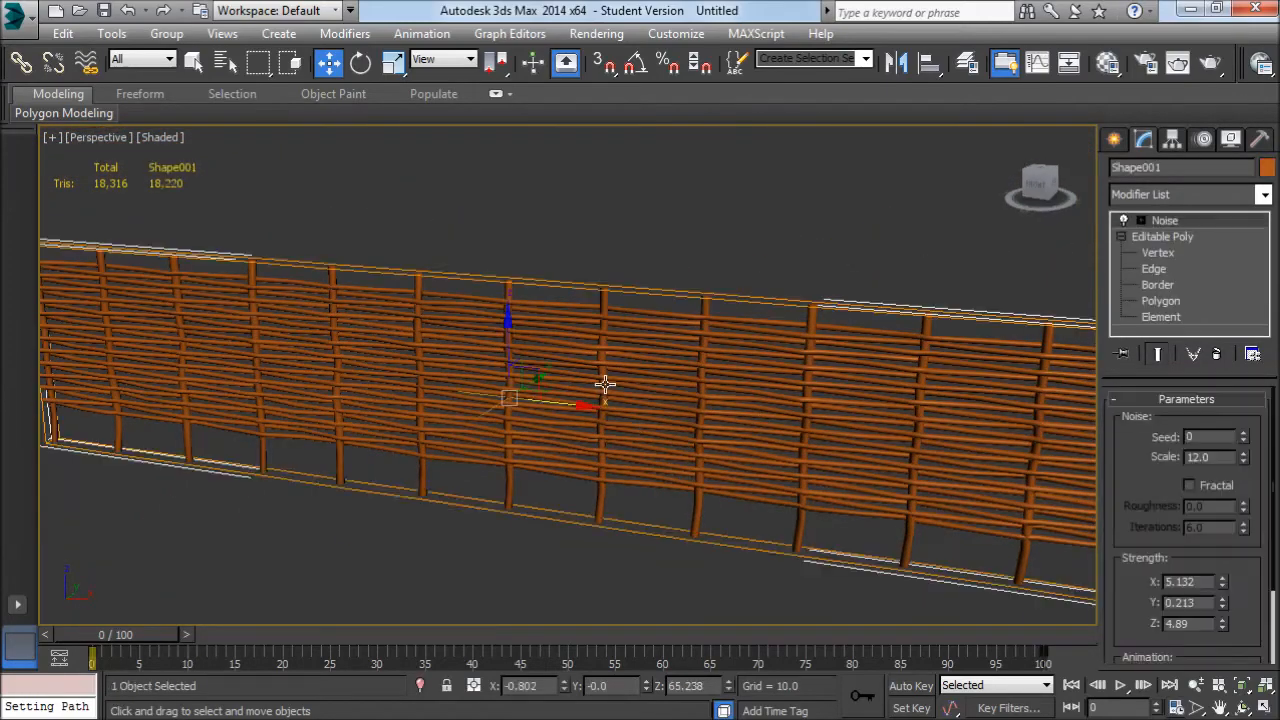
scroll(719, 418, up, 3)
drag(1221, 640, 1226, 660)
drag(1221, 602, 1222, 630)
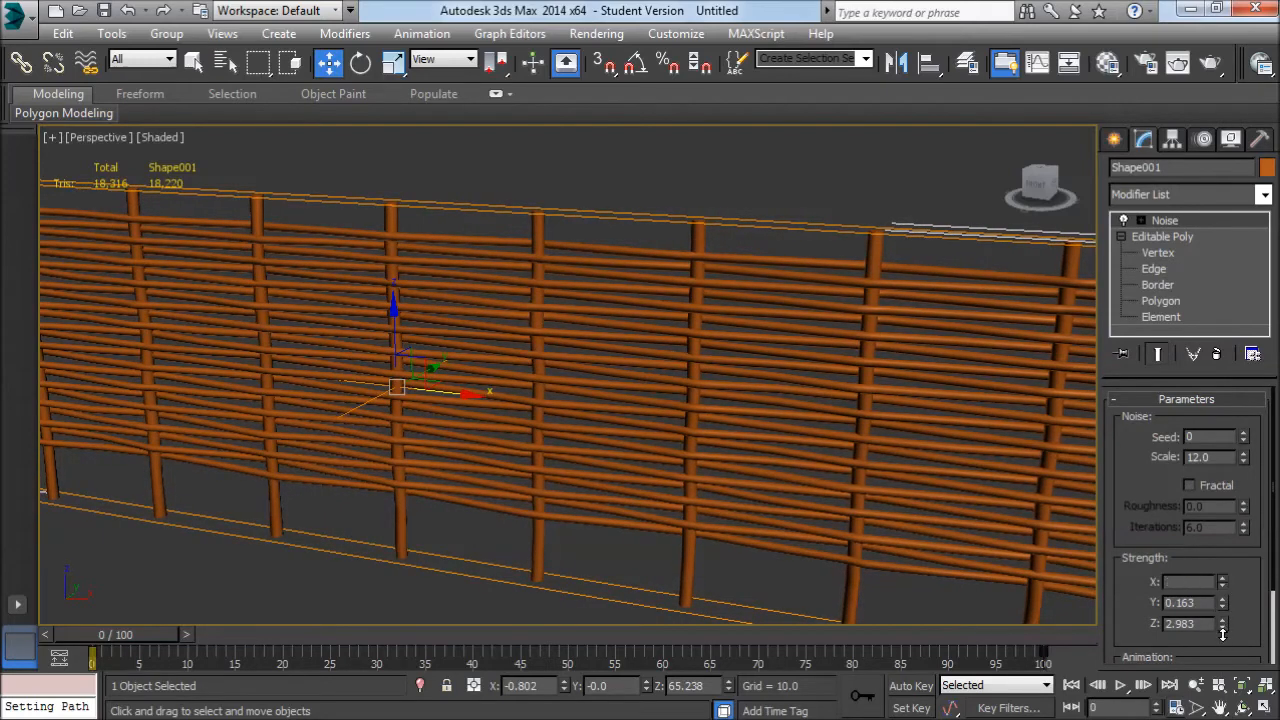
click(717, 158)
- Examine the whole fence from several angles with the gentler noise distortion
scroll(615, 295, down, 5)
alt+middle_drag(615, 295, 790, 320)
scroll(751, 348, up, 3)
click(1114, 140)
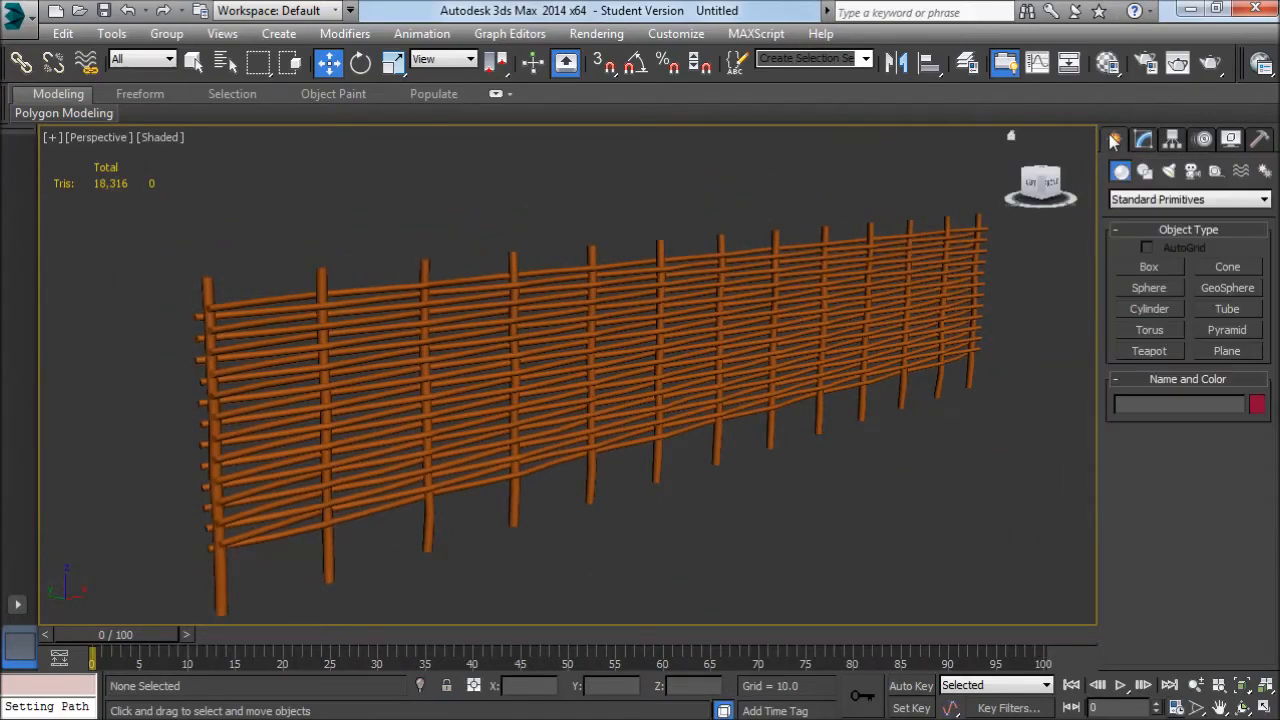
middle_drag(970, 505, 865, 450)
alt+middle_drag(811, 391, 588, 262)
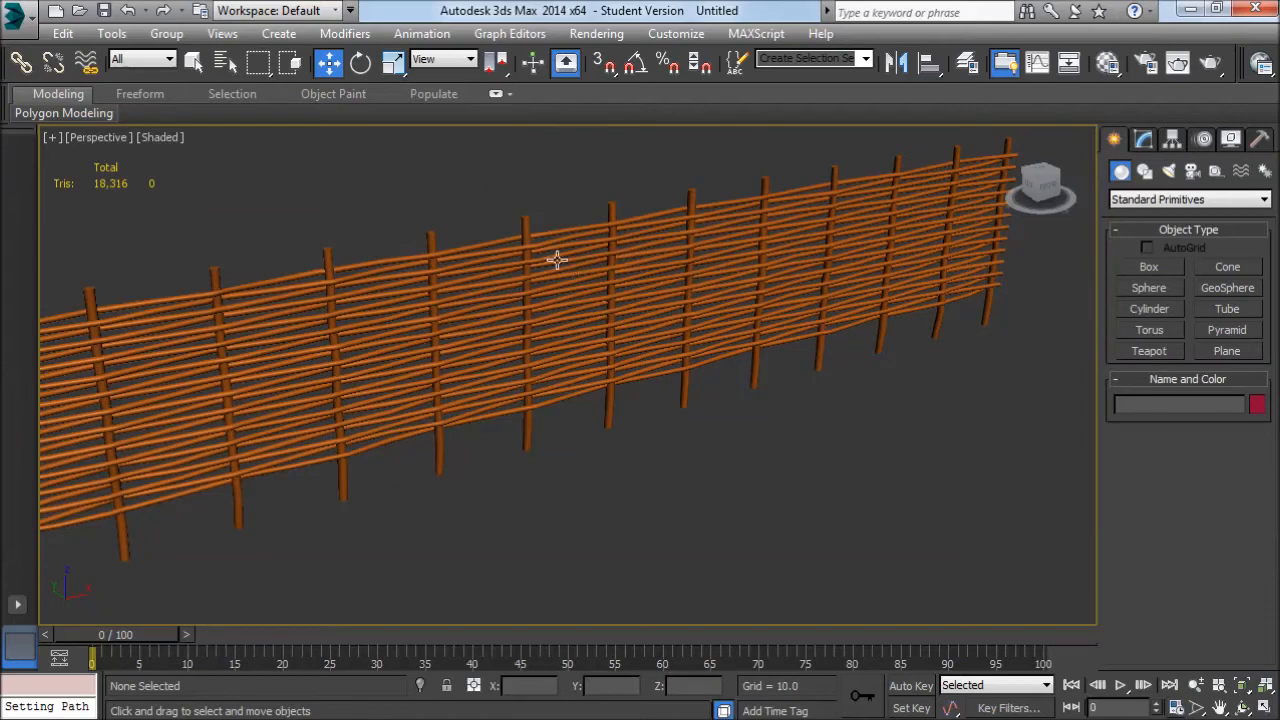
scroll(557, 260, down, 5)
alt+middle_drag(765, 338, 731, 331)
scroll(731, 331, up, 3)
alt+middle_drag(556, 208, 979, 285)
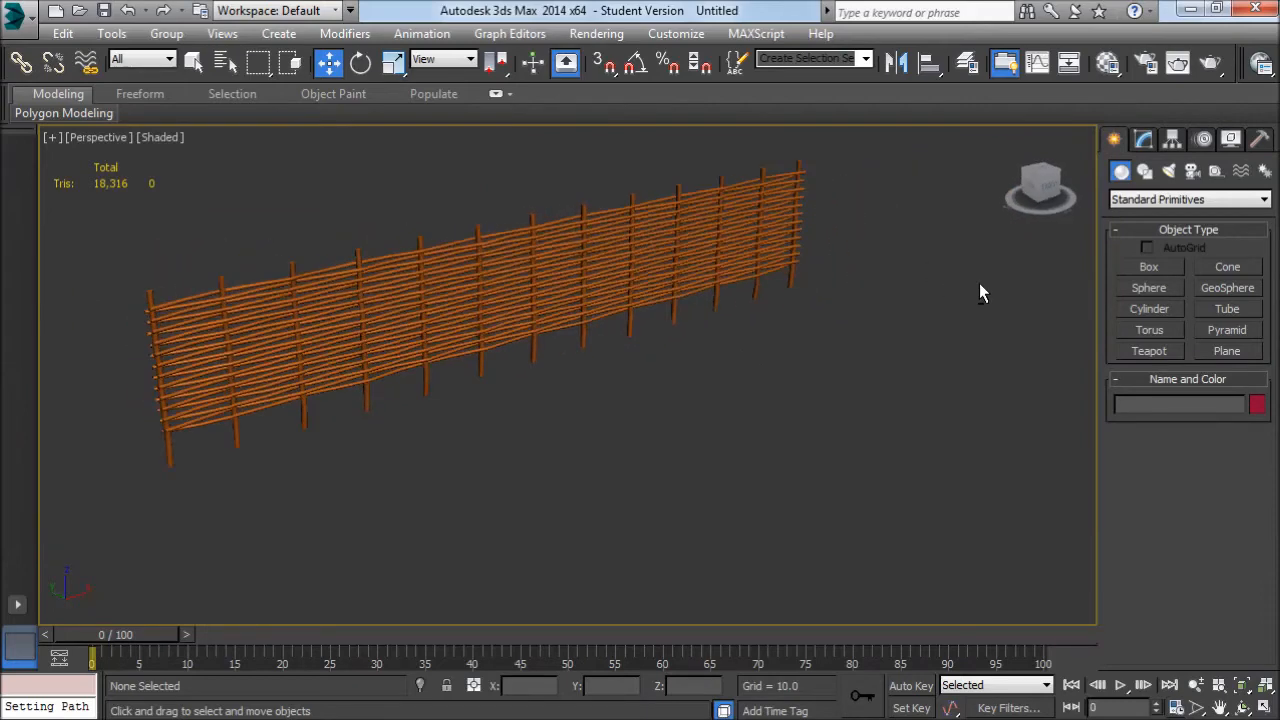
- Draw an S-curved line spline through three points in front of the fence
click(1145, 172)
click(1150, 283)
scroll(674, 391, up, 2)
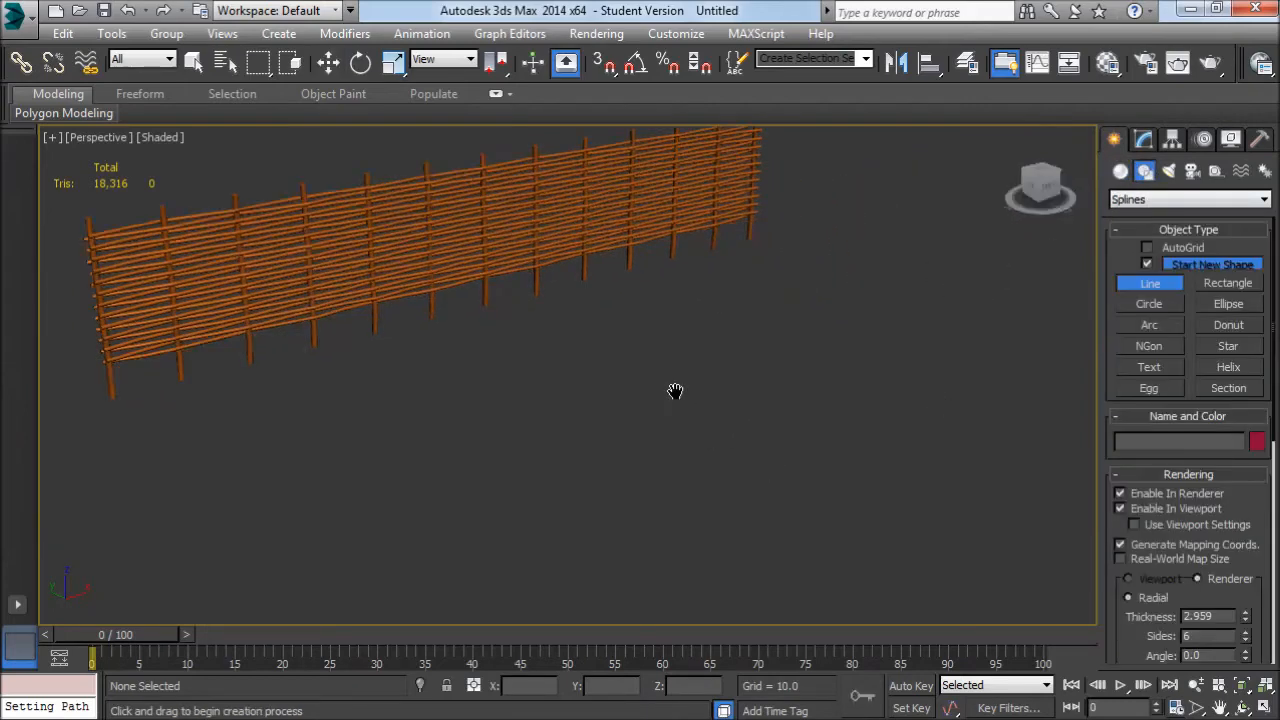
scroll(626, 397, down, 3)
click(464, 529)
drag(661, 427, 737, 443)
click(864, 395)
right_click(864, 395)
- Clone the fence to a position about 63 units forward along the negative Y axis
key(w)
click(591, 291)
shift+drag(521, 289, 543, 304)
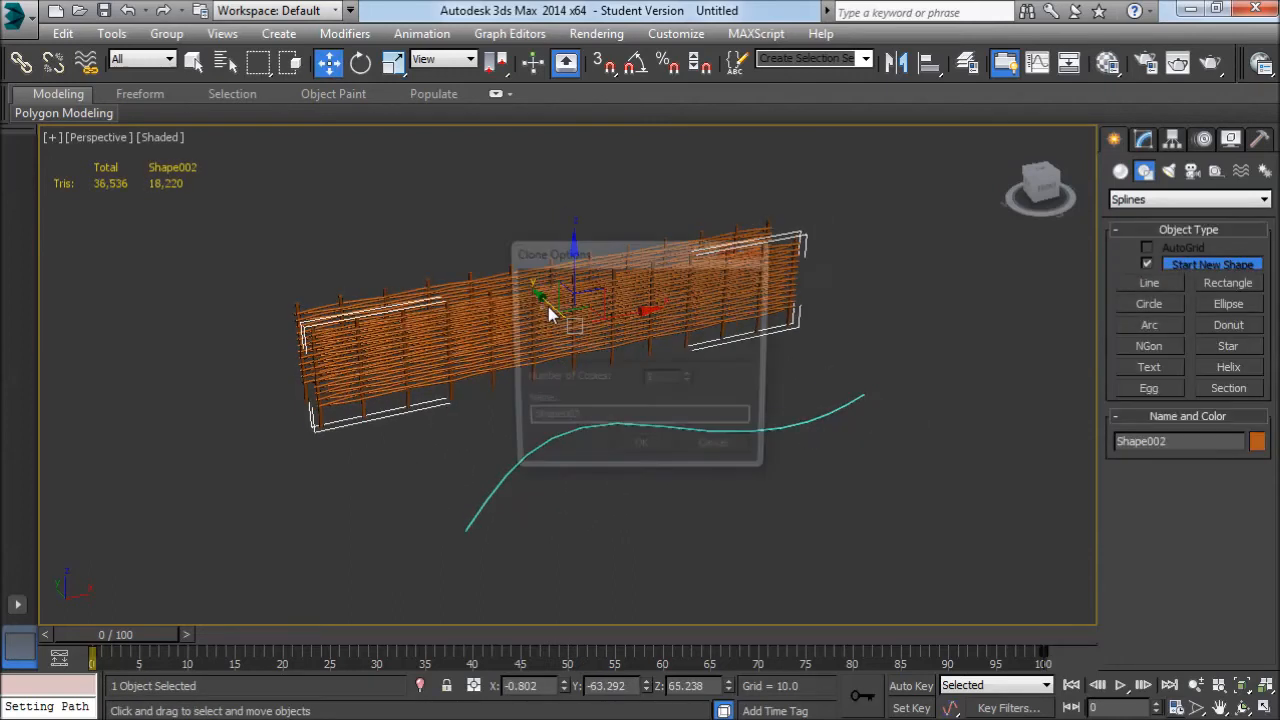
click(643, 454)
- Apply a PathDeform (WSM) modifier to the cloned fence, pick the curved line as its path, and move the fence to the path
click(1143, 140)
click(1262, 195)
scroll(1189, 330, down, 3)
scroll(1189, 316, up, 3)
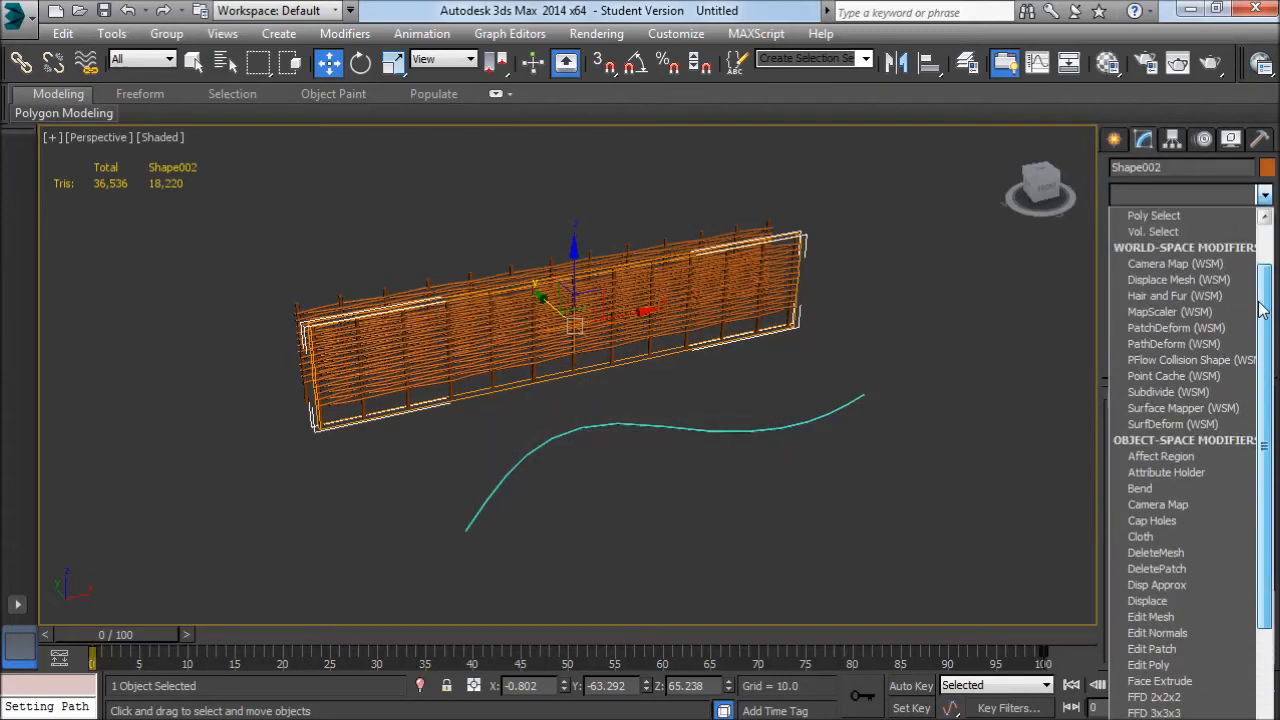
click(1174, 343)
click(1185, 454)
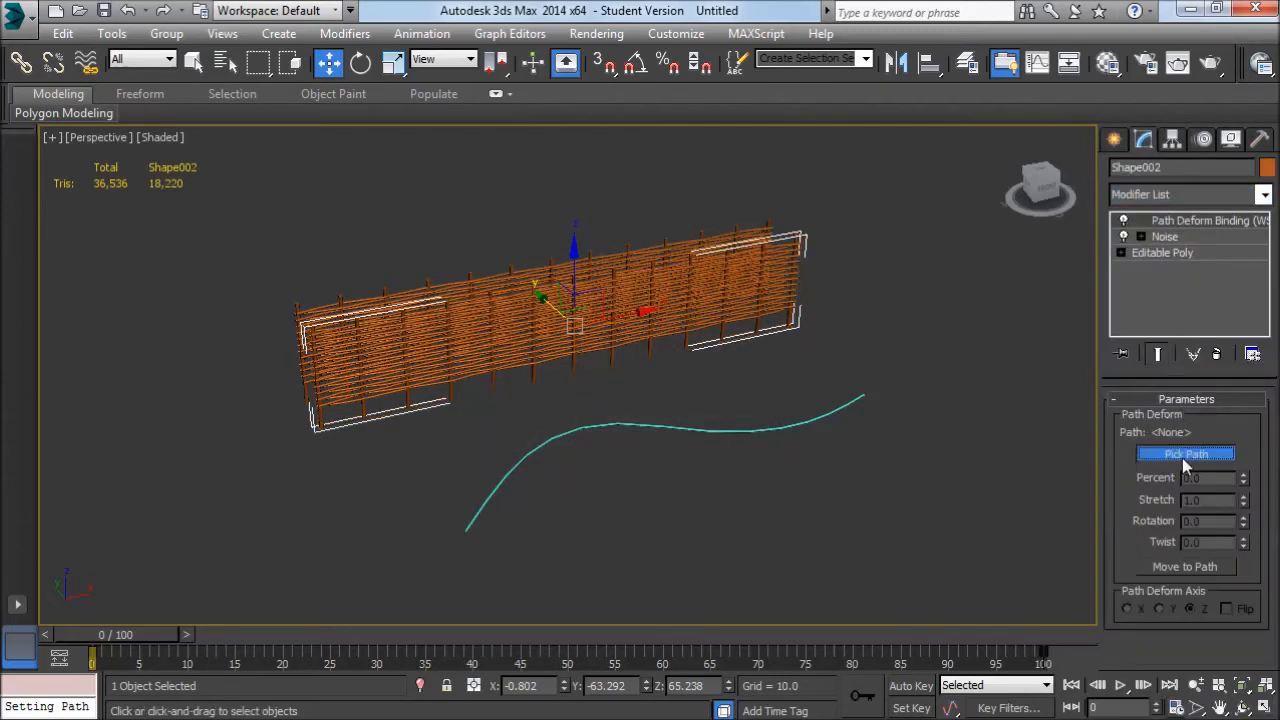
click(806, 422)
click(1185, 566)
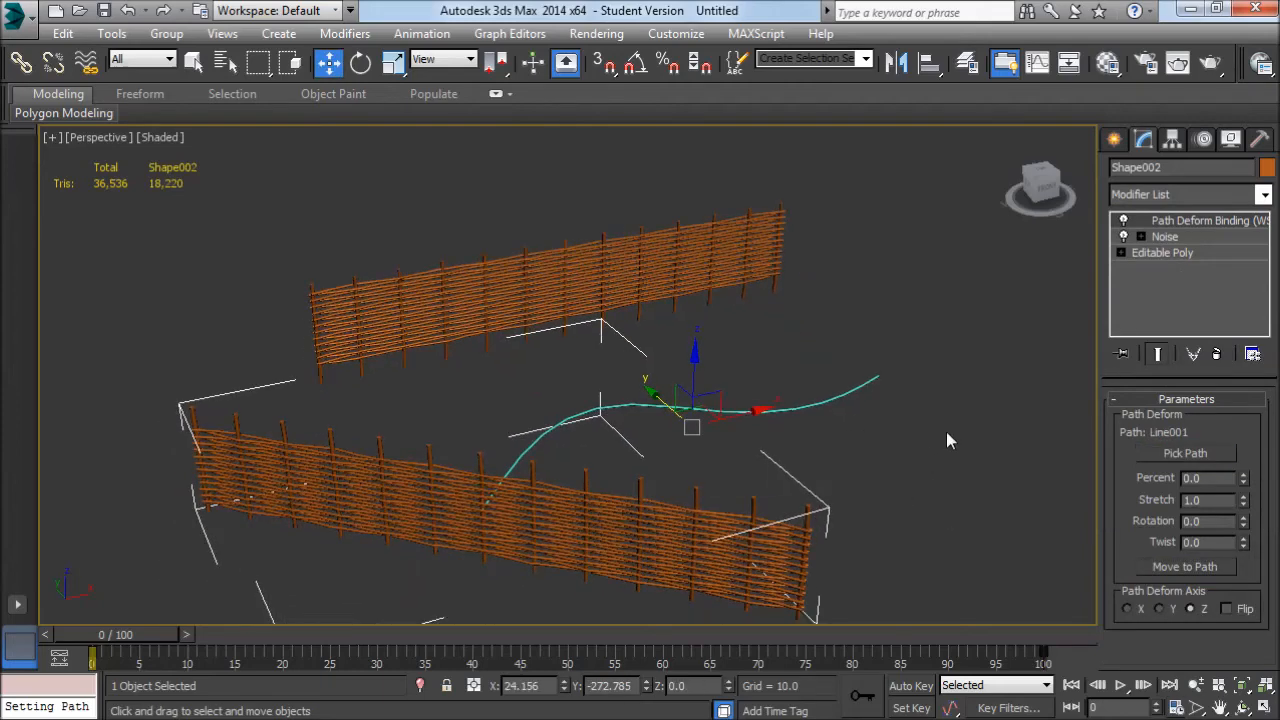
- Set the cloned fence's path deform axis to X and its rotation to 270 so it stands upright along the curve
mouse_move(1240, 480)
mouse_down()
mouse_move(1240, 380)
mouse_move(1240, 470)
mouse_up()
text(90)
key(Return)
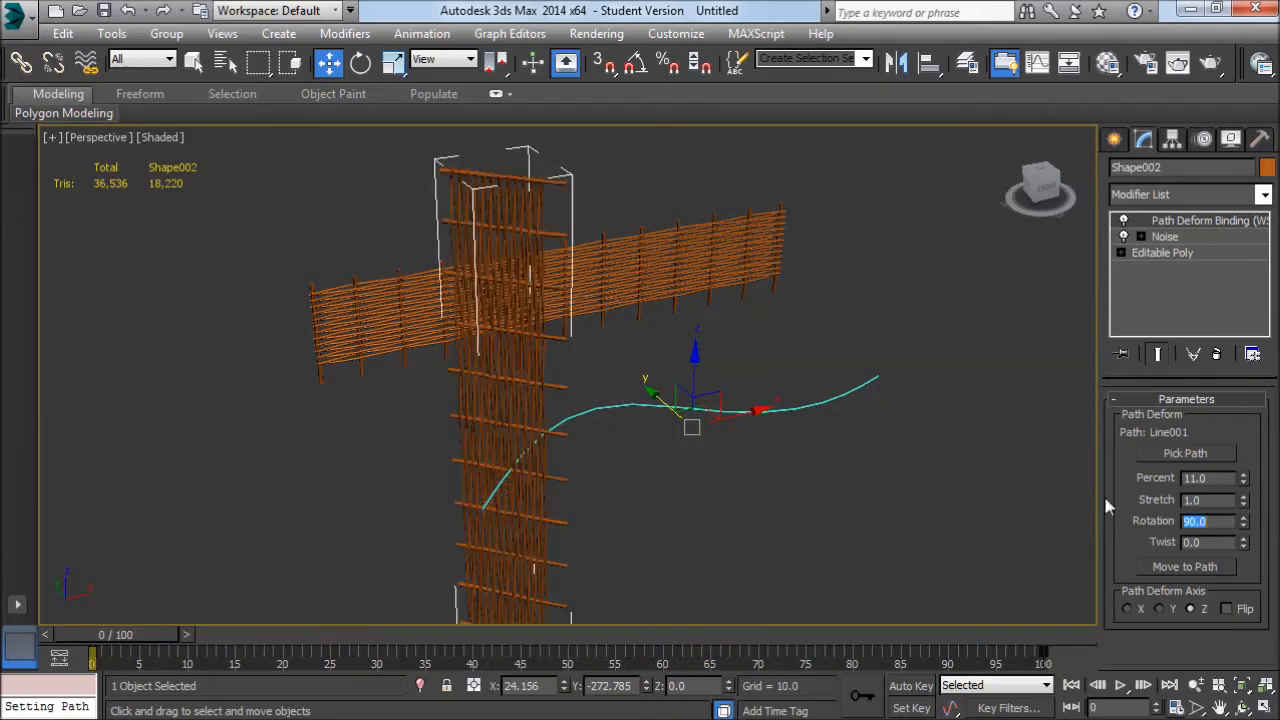
click(1159, 608)
click(1127, 608)
middle_drag(975, 395, 1103, 464)
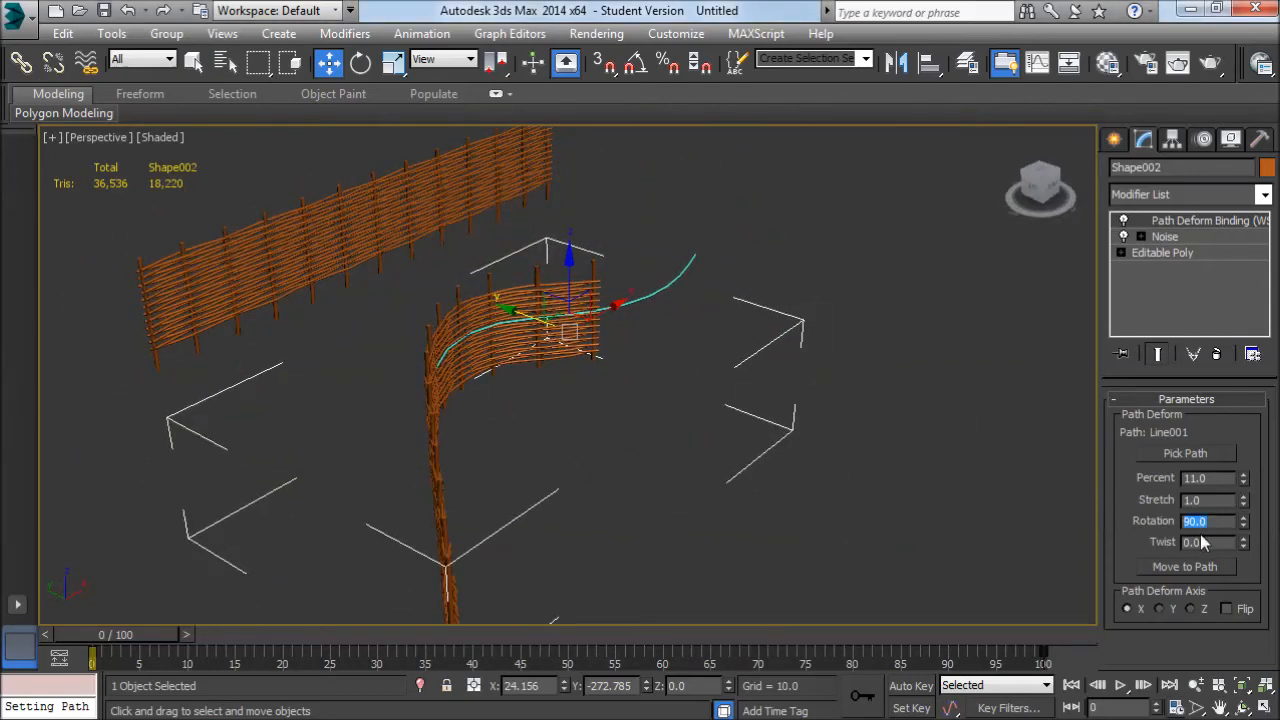
key(Return)
- Slide the cloned fence along the curve by setting the path percent to 48, and deselect it
middle_drag(750, 357, 808, 396)
scroll(800, 382, up, 5)
scroll(682, 344, down, 5)
drag(1245, 483, 1250, 399)
click(808, 451)
scroll(808, 451, up, 4)
scroll(814, 431, up, 3)
mouse_move(808, 451)
alt+middle_down()
mouse_move(814, 431)
mouse_move(579, 424)
mouse_move(705, 388)
mouse_move(640, 420)
mouse_move(665, 311)
mouse_move(651, 214)
mouse_move(551, 266)
mouse_move(500, 346)
mouse_move(672, 400)
mouse_move(700, 360)
mouse_move(686, 371)
mouse_move(700, 400)
mouse_move(731, 405)
alt+middle_up()
scroll(814, 431, down, 4)
click(686, 371)
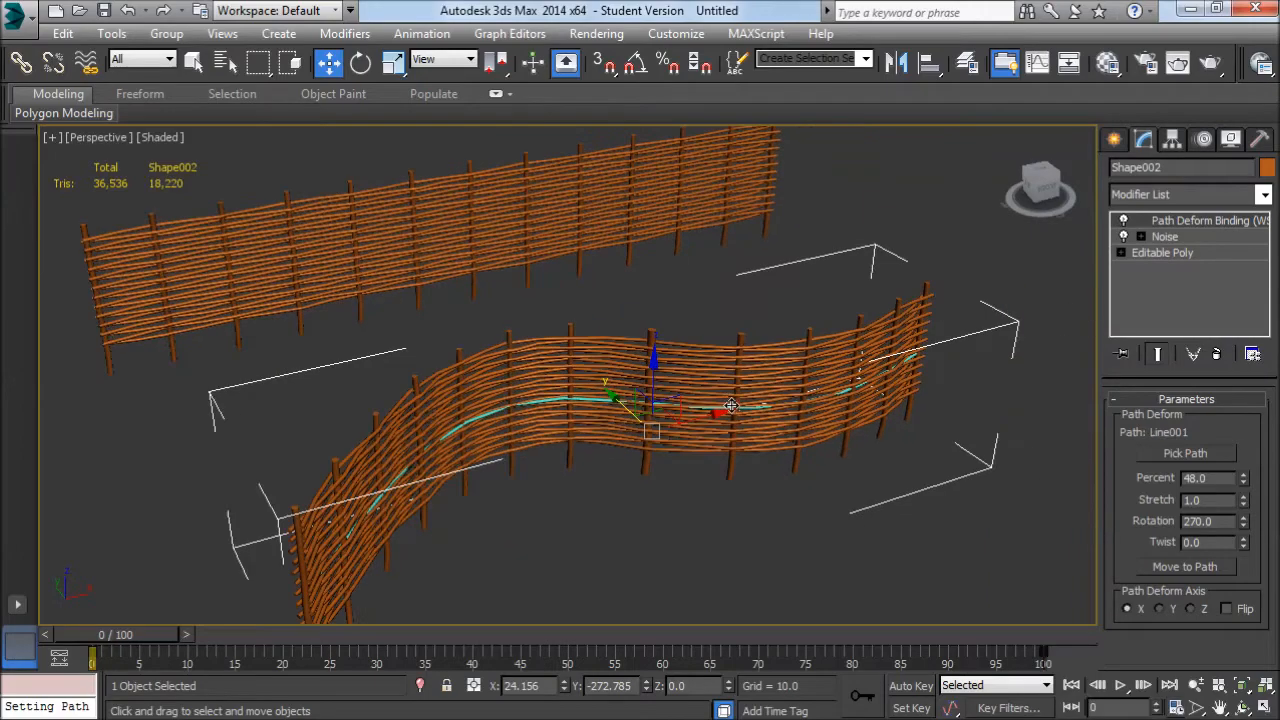
scroll(732, 405, up, 3)
middle_drag(663, 358, 697, 518)
click(659, 370)
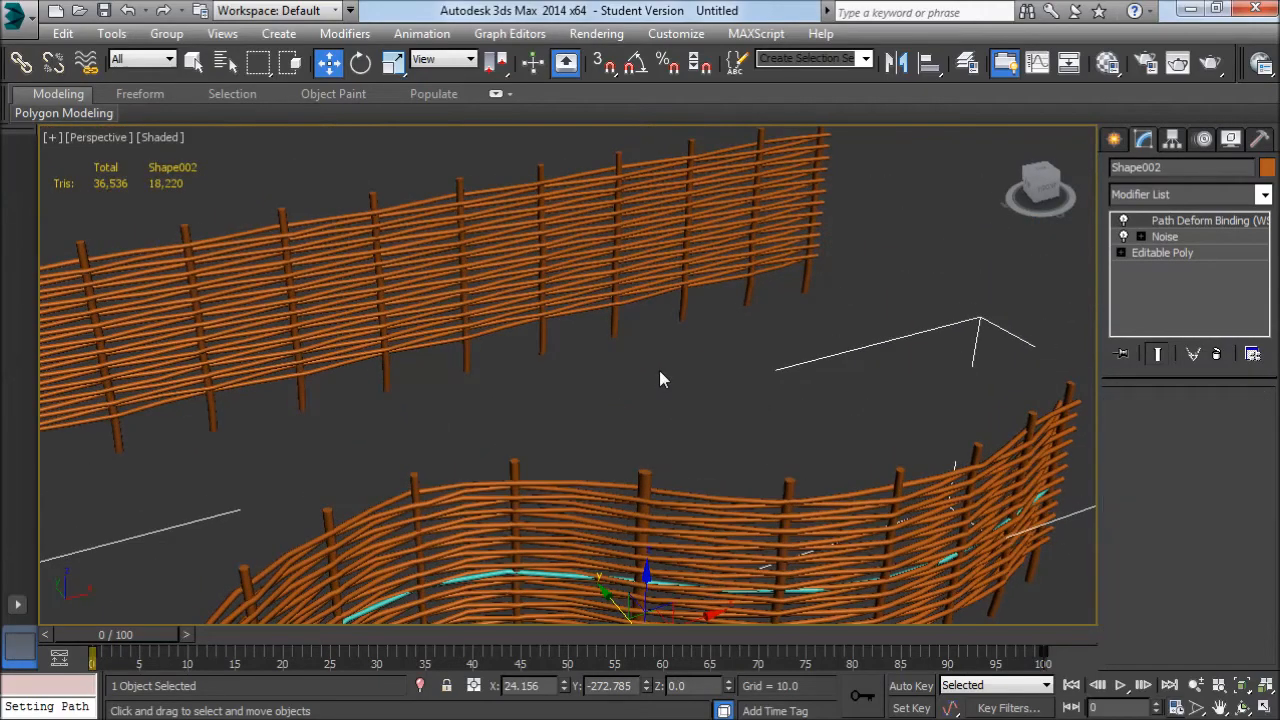
- Select the original straight fence and compare it with the curved copy
scroll(657, 367, down, 3)
middle_drag(669, 368, 637, 317)
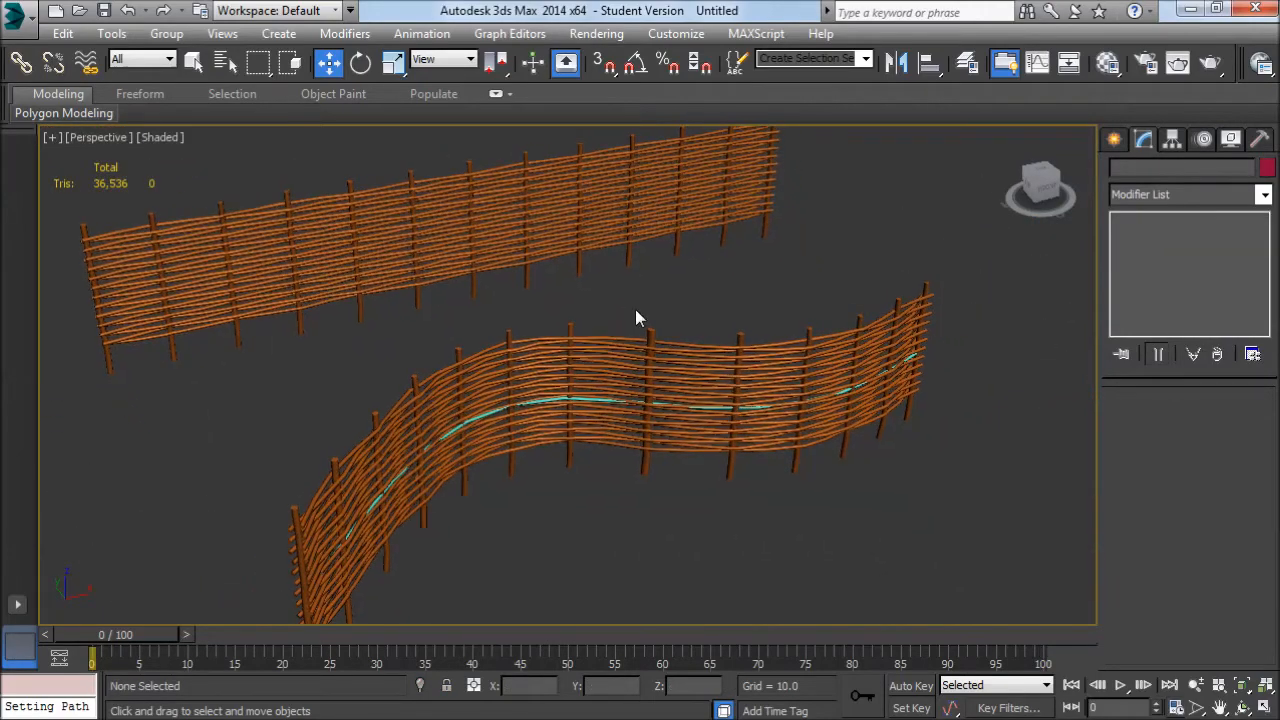
click(307, 253)
middle_drag(468, 278, 572, 380)
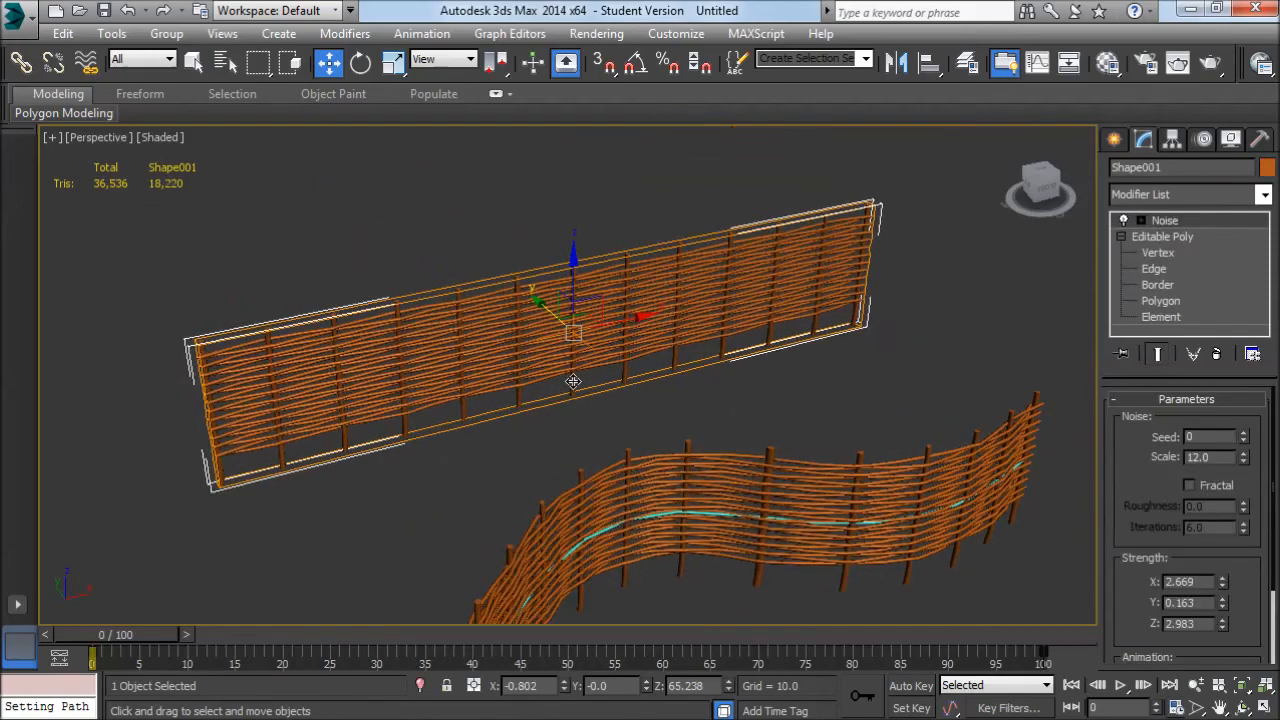
middle_drag(754, 468, 698, 415)
scroll(697, 415, up, 3)
key(z)
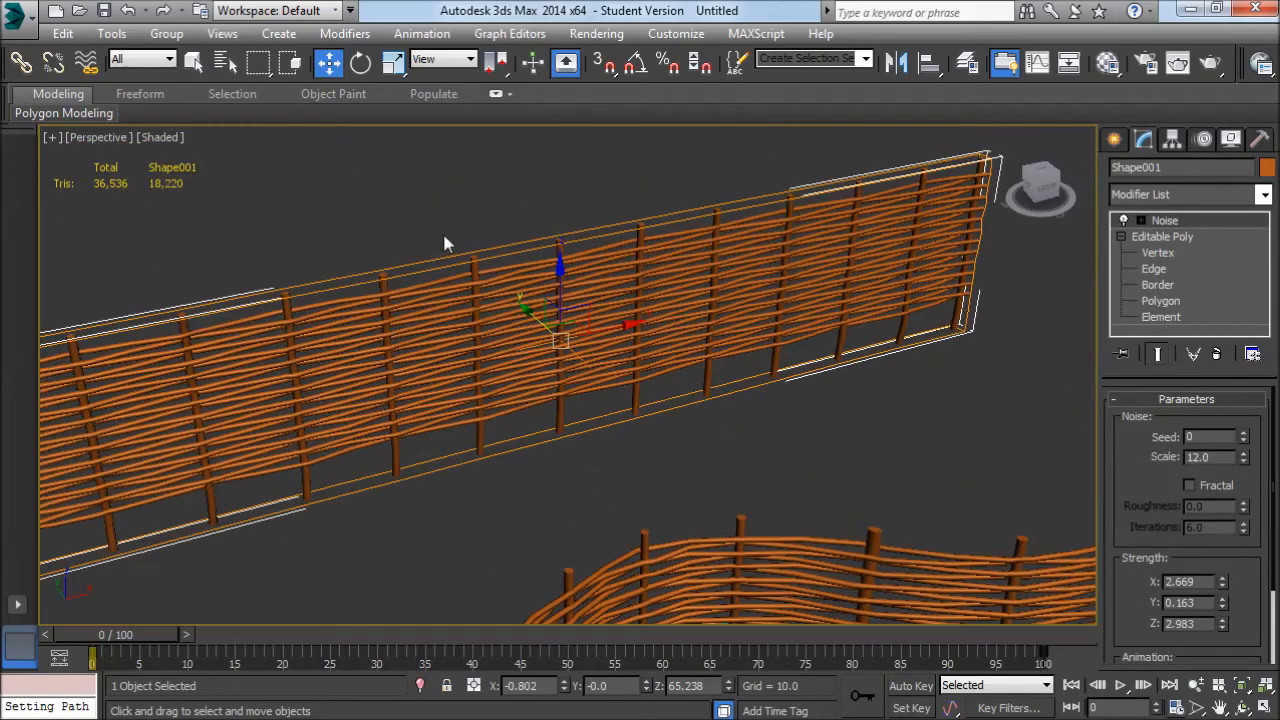
click(1116, 140)
middle_drag(728, 406, 606, 315)
scroll(606, 315, down, 5)
middle_drag(706, 358, 760, 384)
scroll(760, 384, up, 3)
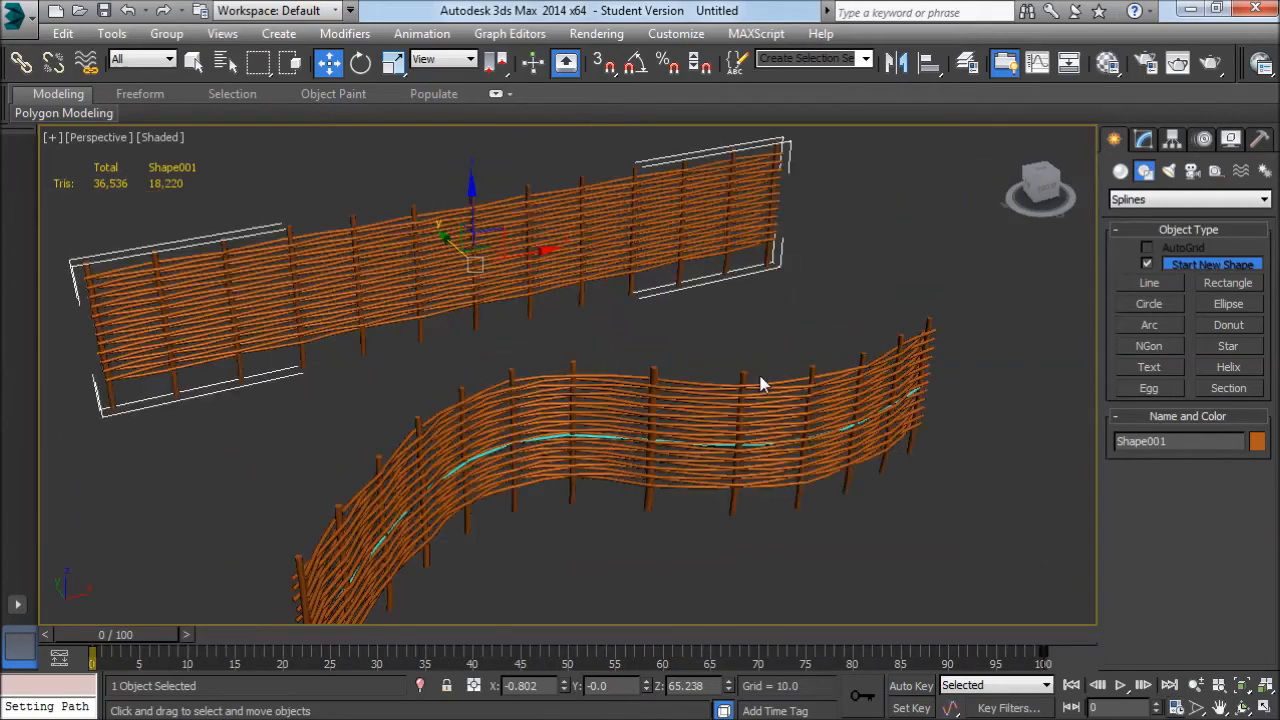
- Inspect the curved fence's weave up close, and reselect the straight fence
middle_drag(603, 404, 623, 370)
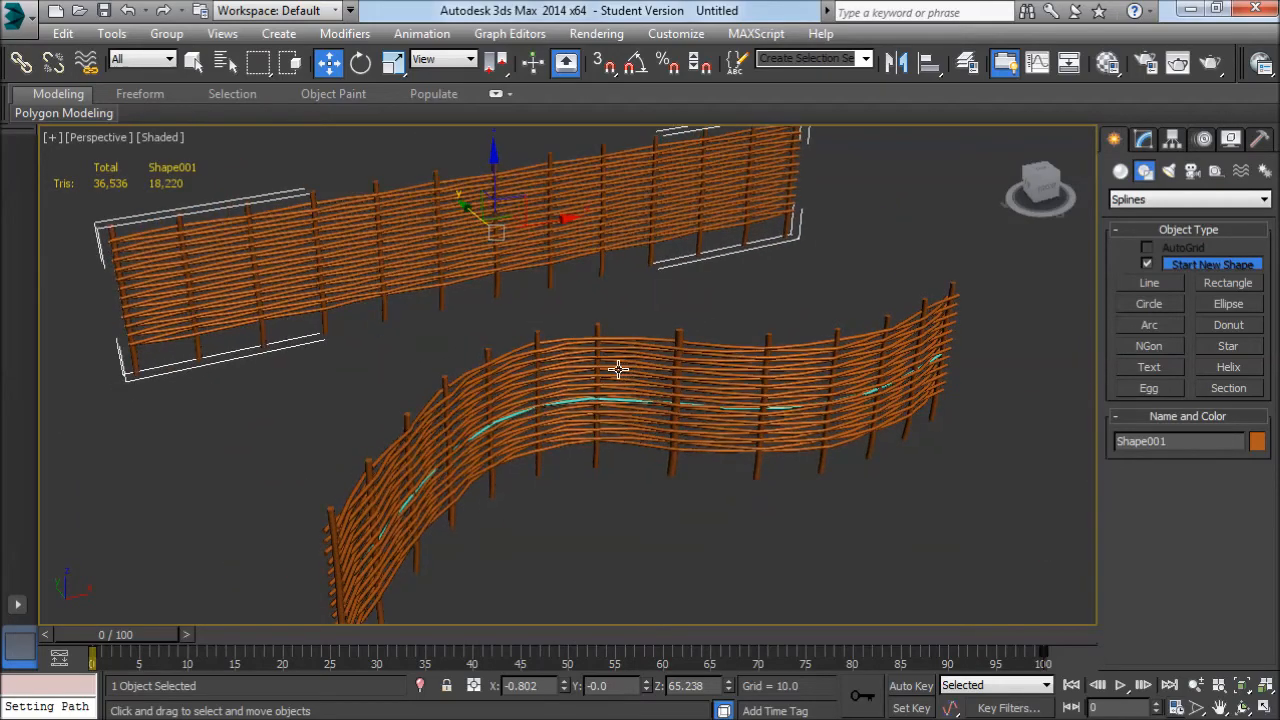
middle_drag(768, 380, 829, 434)
scroll(829, 434, up, 3)
mouse_move(605, 389)
middle_down()
mouse_move(720, 469)
mouse_move(738, 462)
mouse_move(622, 370)
middle_up()
scroll(738, 452, down, 3)
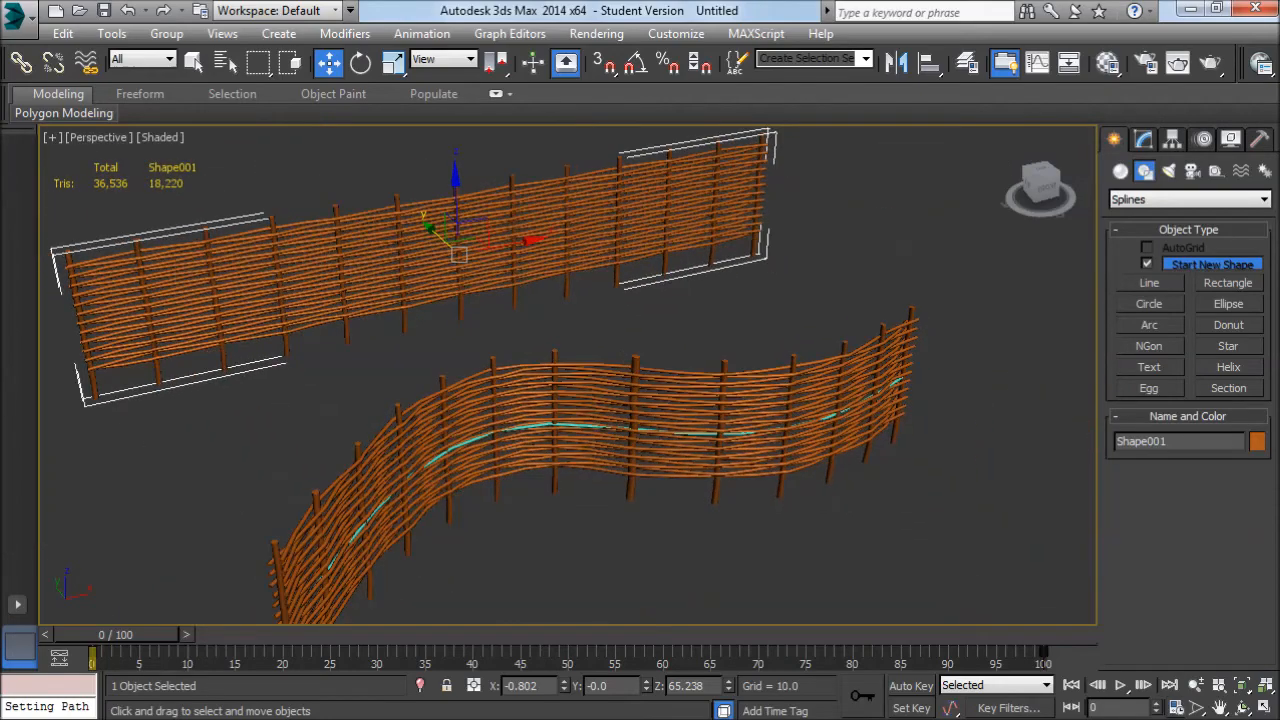
click(698, 464)
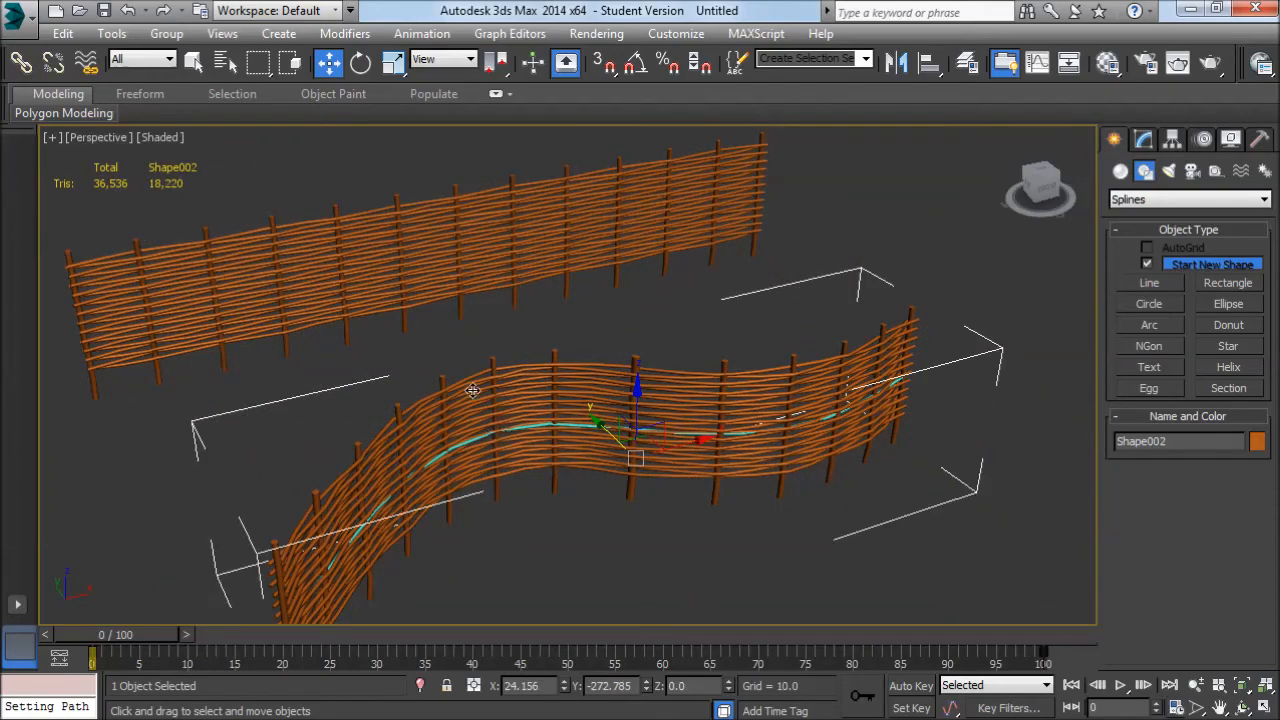
scroll(535, 412, up, 5)
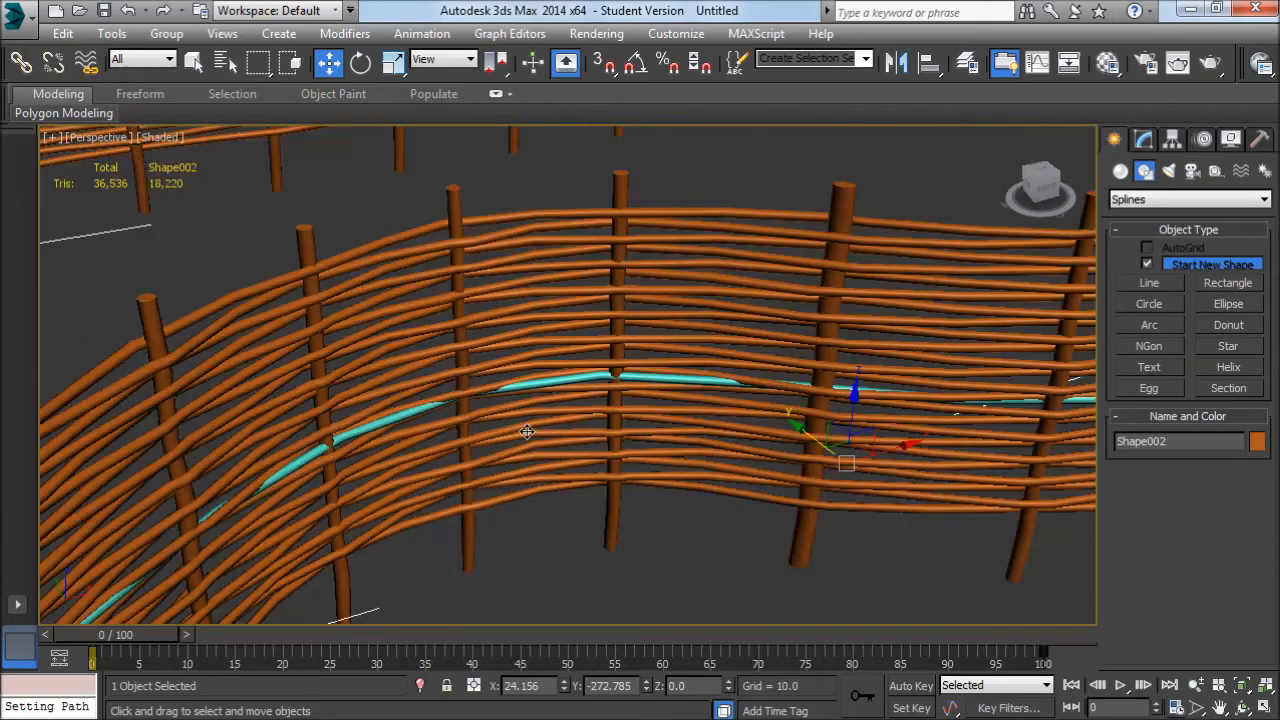
scroll(527, 431, down, 5)
middle_drag(449, 354, 515, 354)
click(701, 376)
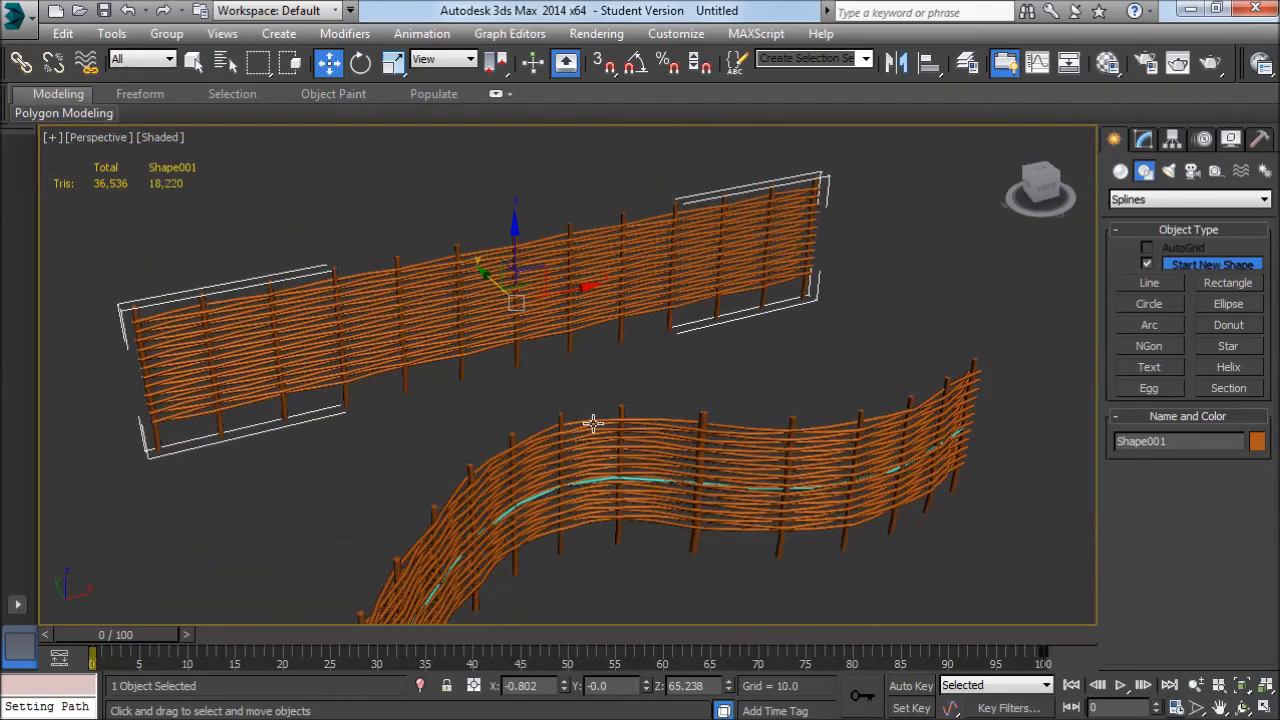
middle_drag(585, 380, 595, 317)
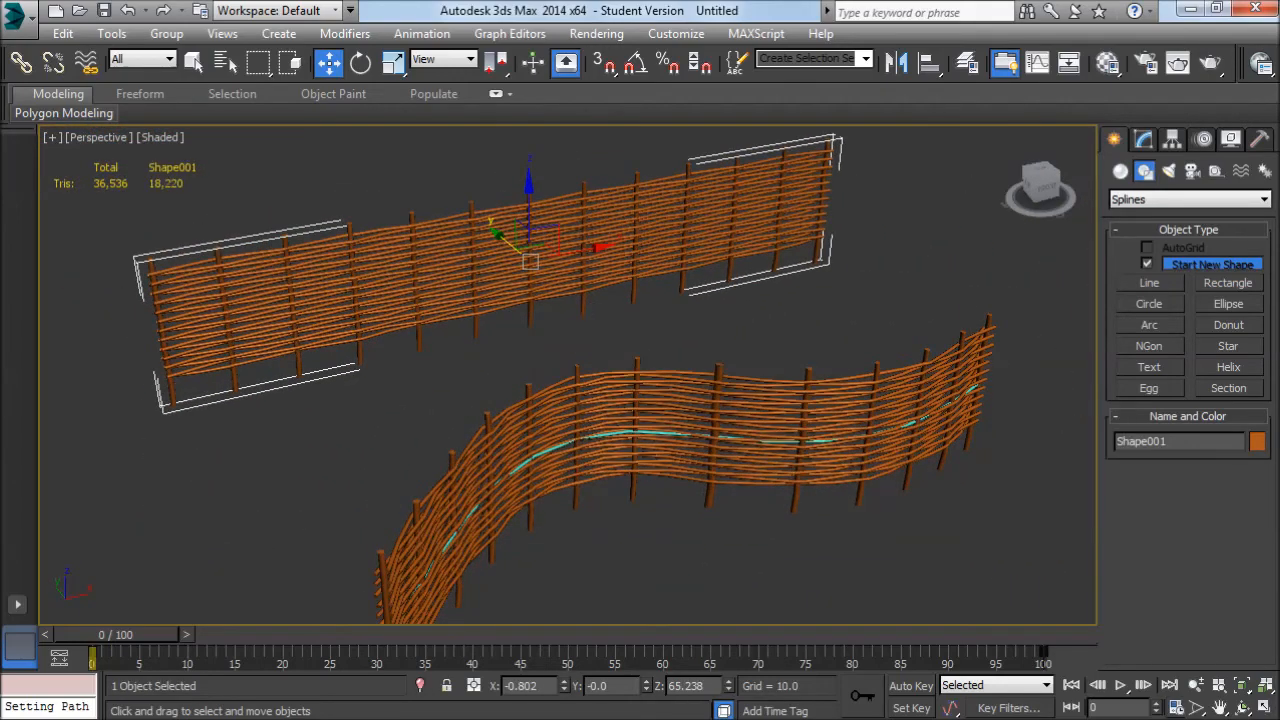